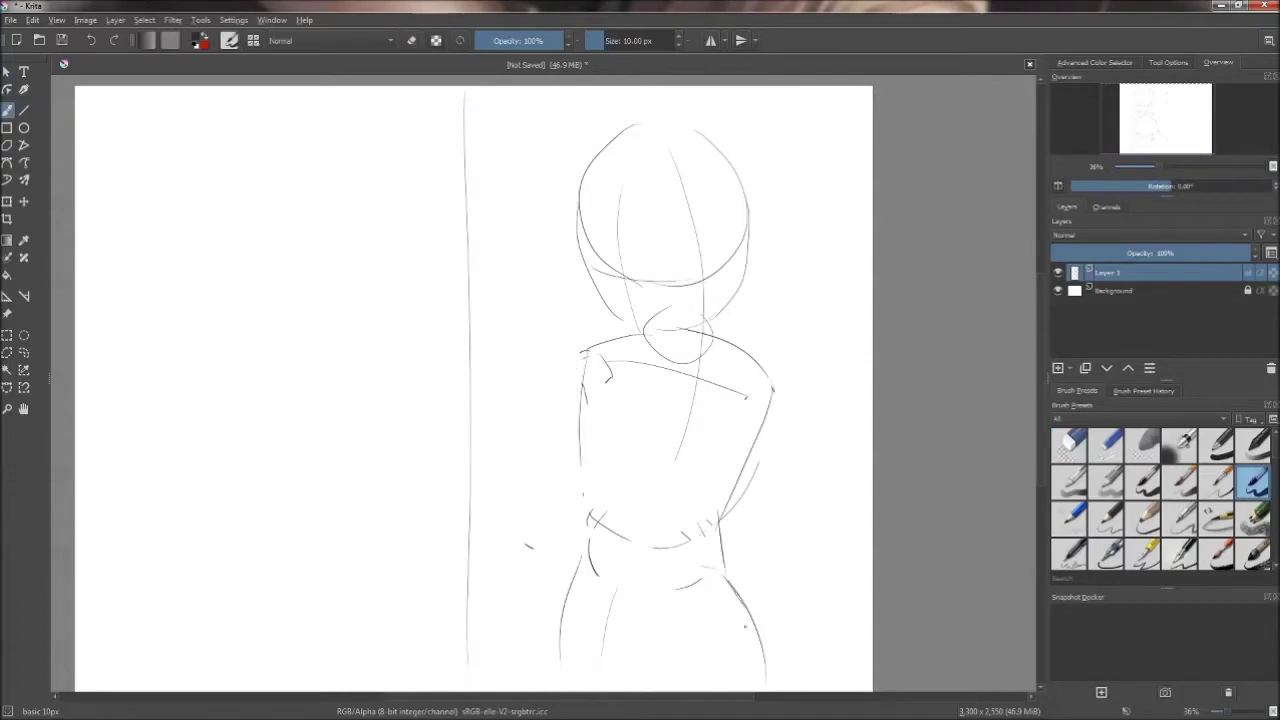
# - Rough in the figure's bent arms and torso contours, with construction lines from the shoulders to the elbows
pyautogui.moveTo(580, 380); pyautogui.dragTo(750, 560)
pyautogui.hotkey('ctrl', 'z')
pyautogui.moveTo(768, 425); pyautogui.dragTo(762, 570)
pyautogui.moveTo(582, 390); pyautogui.dragTo(565, 480)
pyautogui.moveTo(640, 455); pyautogui.dragTo(735, 565)
pyautogui.moveTo(655, 400)
pyautogui.mouseDown()
pyautogui.moveTo(640, 465)
pyautogui.moveTo(625, 450)
pyautogui.mouseUp()
pyautogui.hotkey('ctrl', 'z')
pyautogui.moveTo(625, 370); pyautogui.dragTo(610, 465)
pyautogui.moveTo(585, 350); pyautogui.dragTo(572, 410)
pyautogui.moveTo(560, 445); pyautogui.dragTo(528, 530)
pyautogui.moveTo(650, 470); pyautogui.dragTo(745, 565)
pyautogui.moveTo(775, 375); pyautogui.dragTo(765, 555)
pyautogui.moveTo(728, 430); pyautogui.dragTo(726, 515)
pyautogui.moveTo(600, 400); pyautogui.dragTo(580, 475)
# - Add loose lines for the forearms, the chest contour and the hands meeting in front of the chest
pyautogui.press('m')
pyautogui.moveTo(446, 432); pyautogui.dragTo(440, 494)
pyautogui.moveTo(410, 460); pyautogui.dragTo(370, 508)
pyautogui.moveTo(520, 402)
pyautogui.mouseDown()
pyautogui.moveTo(492, 466)
pyautogui.moveTo(516, 468)
pyautogui.mouseUp()
pyautogui.press('/')
pyautogui.press('/')
pyautogui.press('/')
pyautogui.press('/')
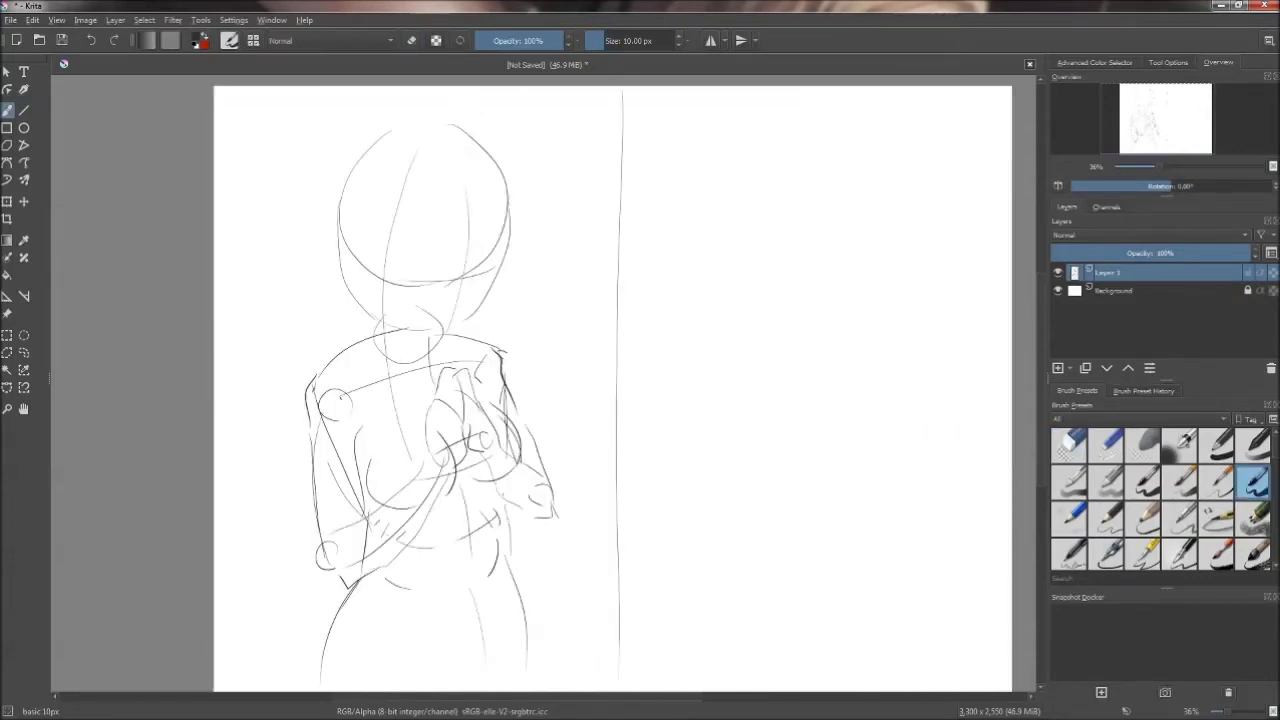
# - Sketch both eyes on the face guideline, mark the nose and darken the far edge of the face
pyautogui.press('4')
pyautogui.press('4')
pyautogui.press('4')
pyautogui.press('4')
pyautogui.moveTo(1167, 180); pyautogui.dragTo(1190, 186)
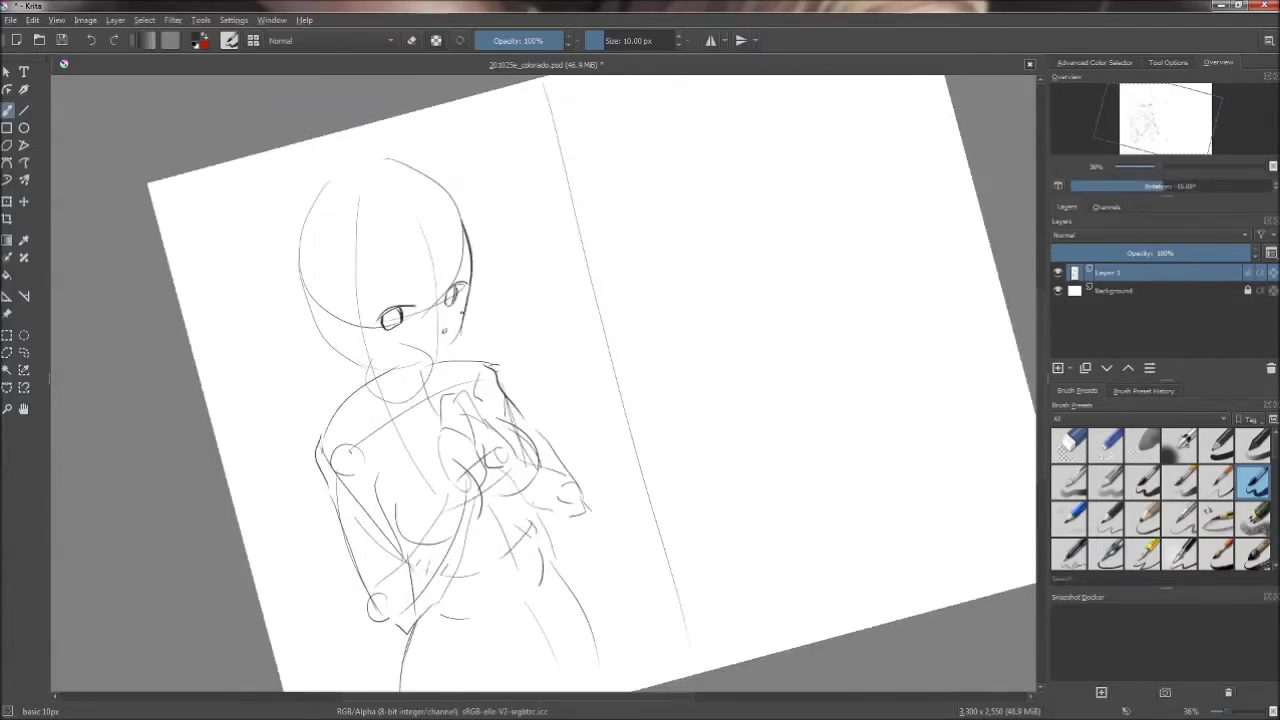
# - Sketch the near ear and the jawline to the chin, and add lashes above the eyes
pyautogui.press('m')
pyautogui.press('m')
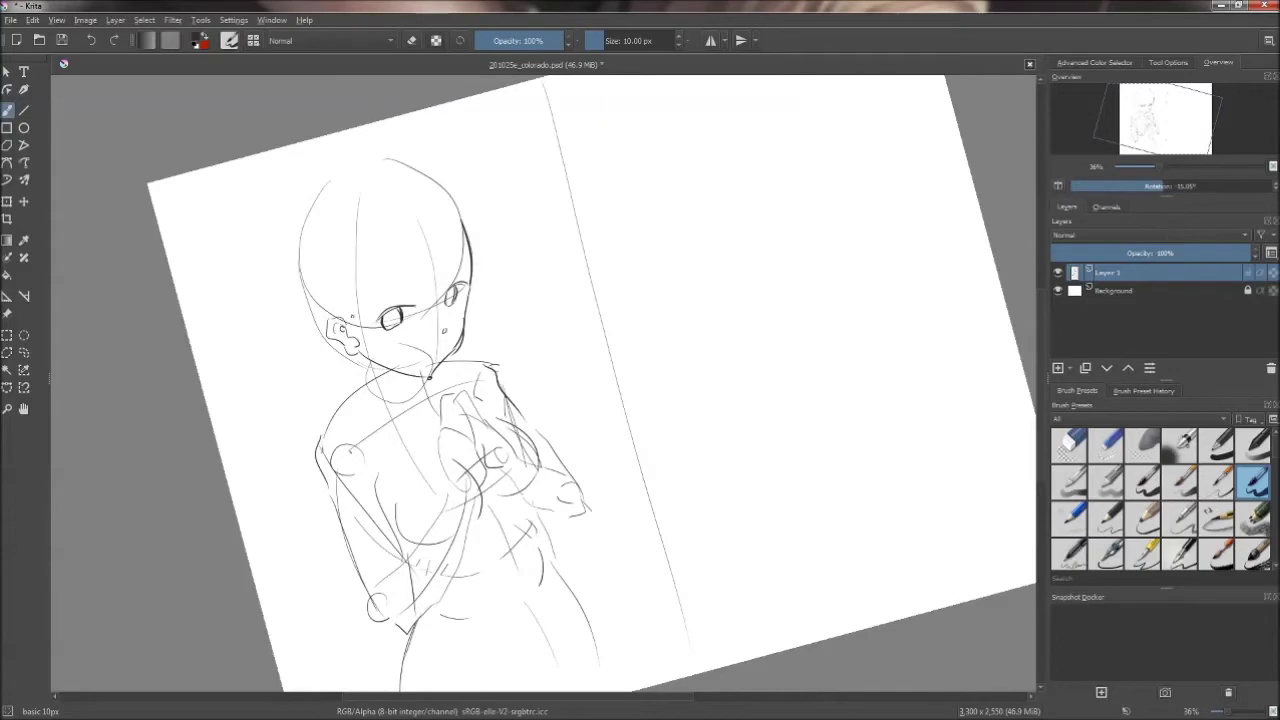
pyautogui.moveTo(1165, 186)
pyautogui.mouseDown()
pyautogui.moveTo(1135, 186)
pyautogui.moveTo(1160, 186)
pyautogui.mouseUp()
pyautogui.press('e')
pyautogui.press('e')
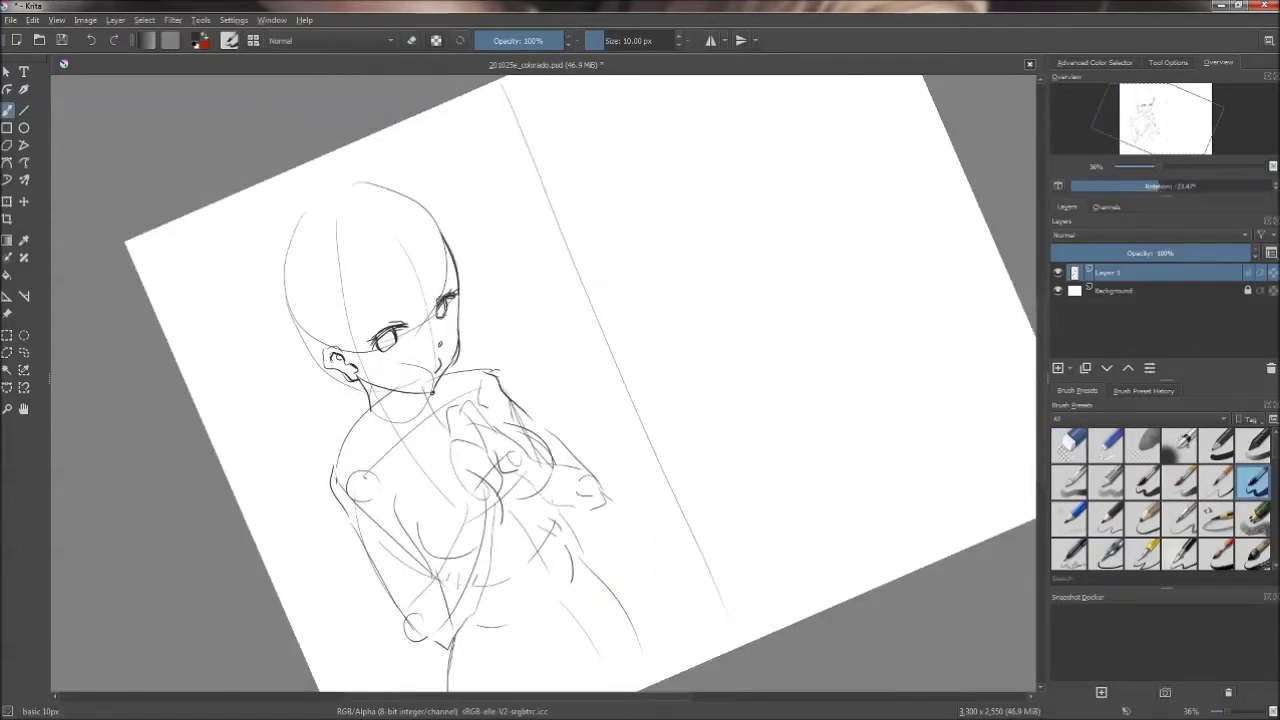
# - Sketch the headband arc across the forehead, redraw the skull outline and add a small mouth
pyautogui.moveTo(600, 400)
pyautogui.mouseDown()
pyautogui.moveTo(400, 450)
pyautogui.moveTo(500, 300)
pyautogui.mouseUp()
pyautogui.moveTo(440, 180); pyautogui.dragTo(495, 185)
pyautogui.press('m')
pyautogui.moveTo(578, 250)
pyautogui.mouseDown()
pyautogui.moveTo(640, 340)
pyautogui.moveTo(715, 160)
pyautogui.moveTo(740, 265)
pyautogui.mouseUp()
pyautogui.press('e')
pyautogui.press('e')
pyautogui.press('e')
pyautogui.moveTo(705, 158); pyautogui.dragTo(628, 340)
pyautogui.press('e')
pyautogui.press('e')
pyautogui.moveTo(625, 280); pyautogui.dragTo(648, 297)
pyautogui.press('e')
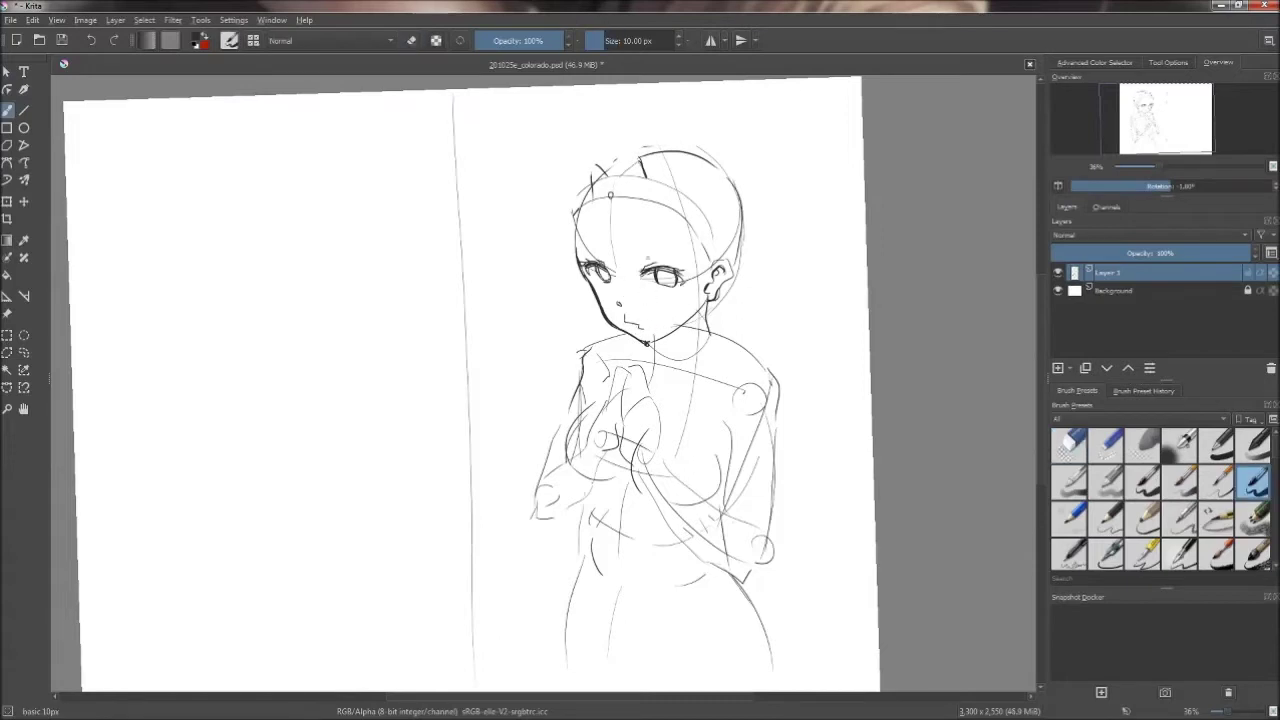
# - Sketch the pointed headband ornament on top of the head and the first vertical fringe lines
pyautogui.press('m')
pyautogui.moveTo(700, 300)
pyautogui.mouseDown()
pyautogui.moveTo(500, 600)
pyautogui.moveTo(720, 280)
pyautogui.mouseUp()
pyautogui.press('e')
pyautogui.moveTo(450, 155)
pyautogui.mouseDown()
pyautogui.moveTo(480, 250)
pyautogui.moveTo(500, 185)
pyautogui.moveTo(470, 156)
pyautogui.mouseUp()
pyautogui.press('e')
pyautogui.moveTo(432, 205); pyautogui.dragTo(436, 250)
pyautogui.moveTo(487, 204); pyautogui.dragTo(480, 318)
pyautogui.moveTo(484, 178); pyautogui.dragTo(500, 156)
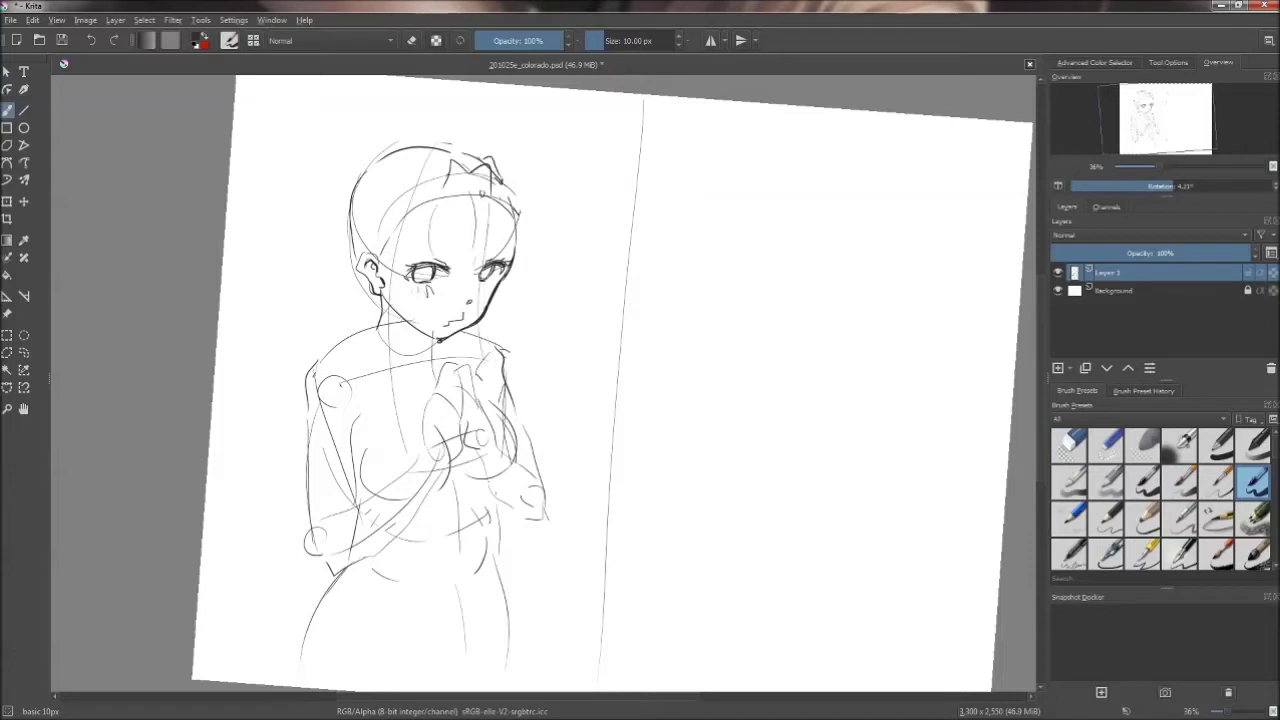
# - Sketch a hair strand beside the far cheek and flared, pointed sleeve shapes on both arms
pyautogui.moveTo(512, 218); pyautogui.dragTo(514, 302)
pyautogui.moveTo(494, 386); pyautogui.dragTo(497, 422)
pyautogui.moveTo(504, 318)
pyautogui.mouseDown()
pyautogui.moveTo(542, 382)
pyautogui.moveTo(300, 424)
pyautogui.moveTo(538, 380)
pyautogui.moveTo(520, 383)
pyautogui.moveTo(550, 376)
pyautogui.mouseUp()
pyautogui.moveTo(282, 424); pyautogui.dragTo(358, 470)
pyautogui.moveTo(514, 410); pyautogui.dragTo(550, 388)
pyautogui.moveTo(336, 452); pyautogui.dragTo(260, 514)
pyautogui.moveTo(518, 440); pyautogui.dragTo(576, 452)
# - Erase the rough shoulder construction lines and redraw the neck, collar and shoulder contour
pyautogui.press('e')
pyautogui.press('e')
pyautogui.moveTo(376, 327); pyautogui.dragTo(358, 346)
pyautogui.press('e')
pyautogui.press('e')
pyautogui.press('e')
pyautogui.press('e')
pyautogui.press('e')
pyautogui.press('e')
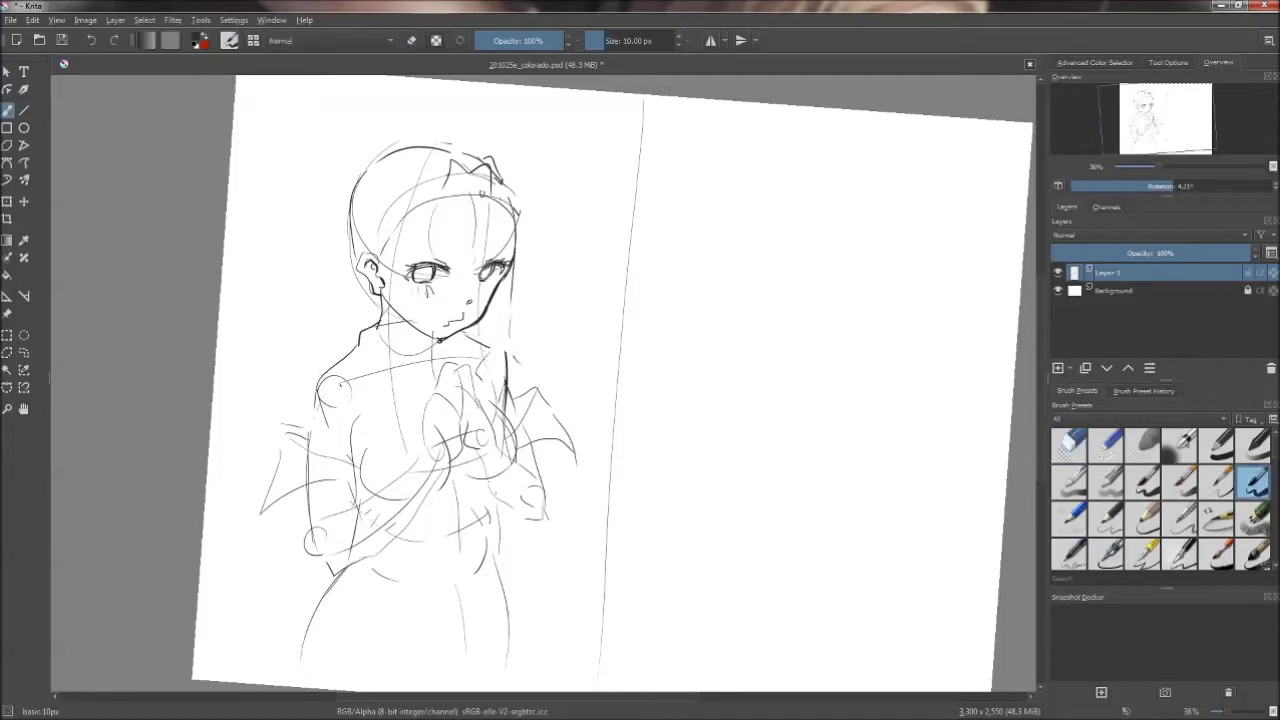
# - Sketch the outer hair contours hanging from both sides of the head down to the neck
pyautogui.press('m')
pyautogui.press('e')
pyautogui.press('e')
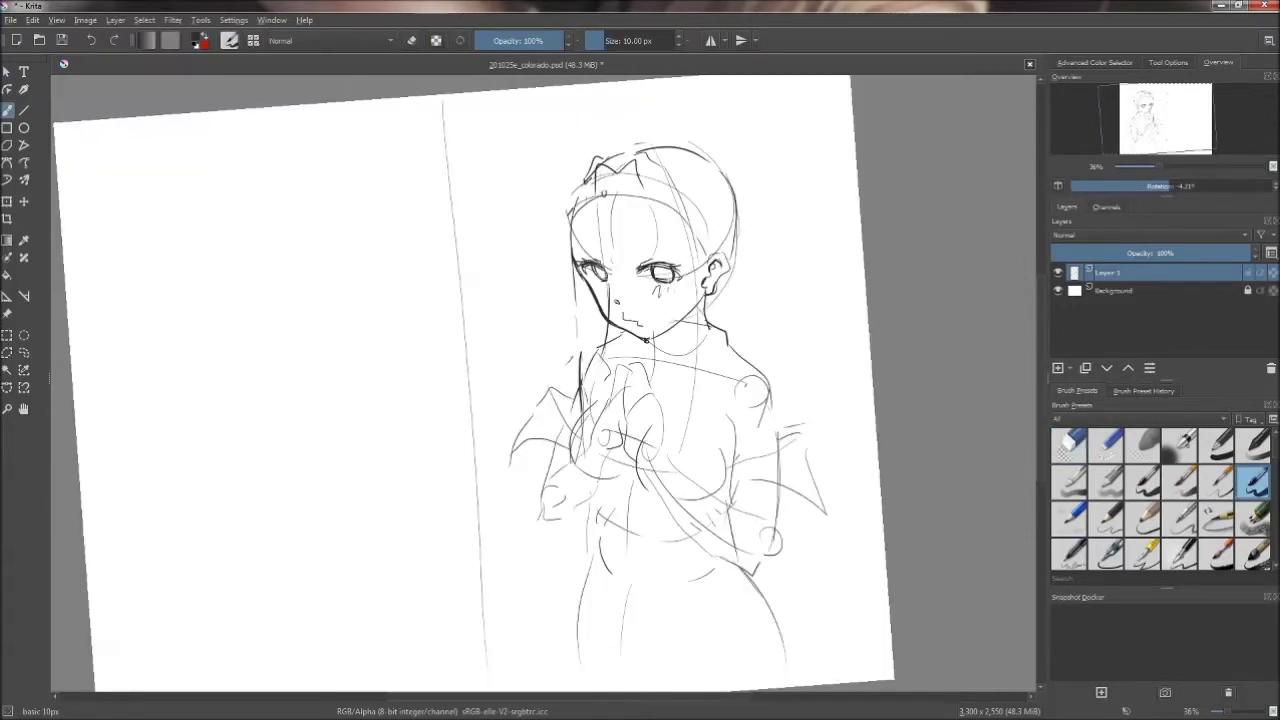
pyautogui.moveTo(582, 174); pyautogui.dragTo(552, 314)
pyautogui.moveTo(734, 165); pyautogui.dragTo(766, 276)
pyautogui.press('e')
pyautogui.press('e')
pyautogui.moveTo(552, 314)
pyautogui.mouseDown()
pyautogui.moveTo(580, 172)
pyautogui.moveTo(562, 330)
pyautogui.mouseUp()
pyautogui.moveTo(756, 256); pyautogui.dragTo(770, 334)
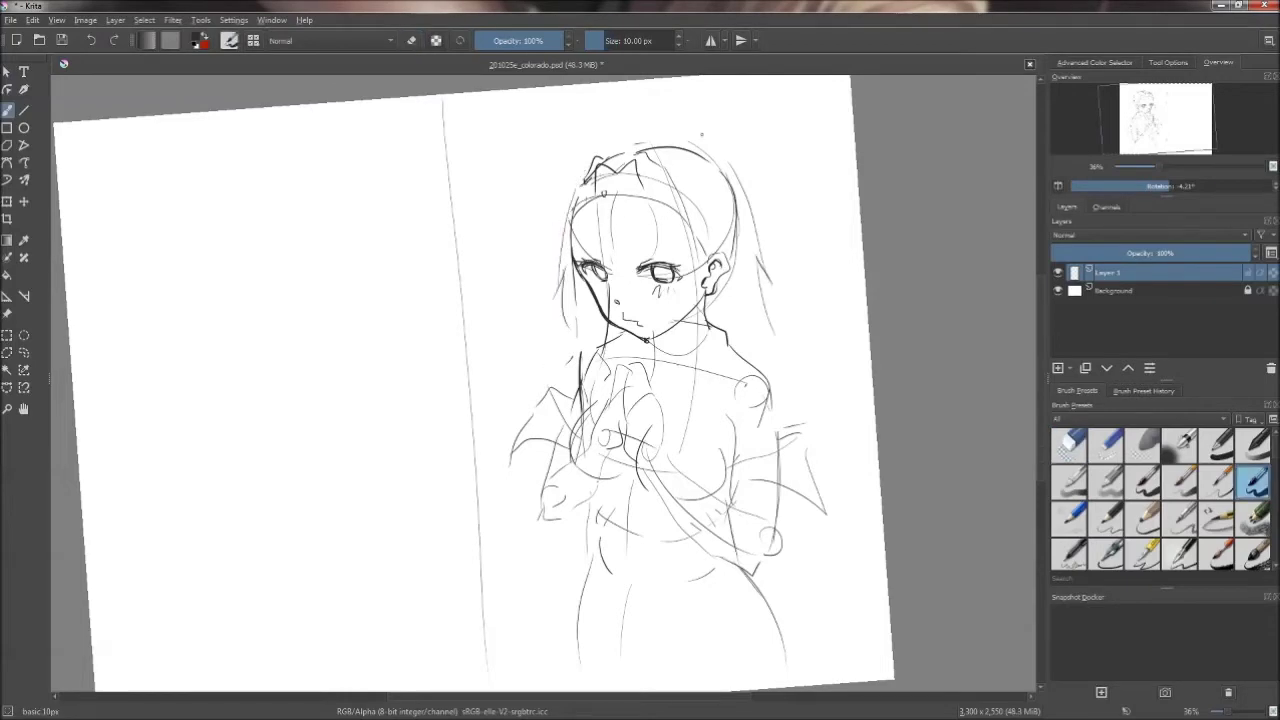
# - Outline the crown and draw a bold hair lock down the far side of the face
pyautogui.moveTo(305, 337)
pyautogui.mouseDown()
pyautogui.moveTo(430, 208)
pyautogui.moveTo(522, 175)
pyautogui.moveTo(626, 191)
pyautogui.mouseUp()
pyautogui.press('m')
pyautogui.press('e')
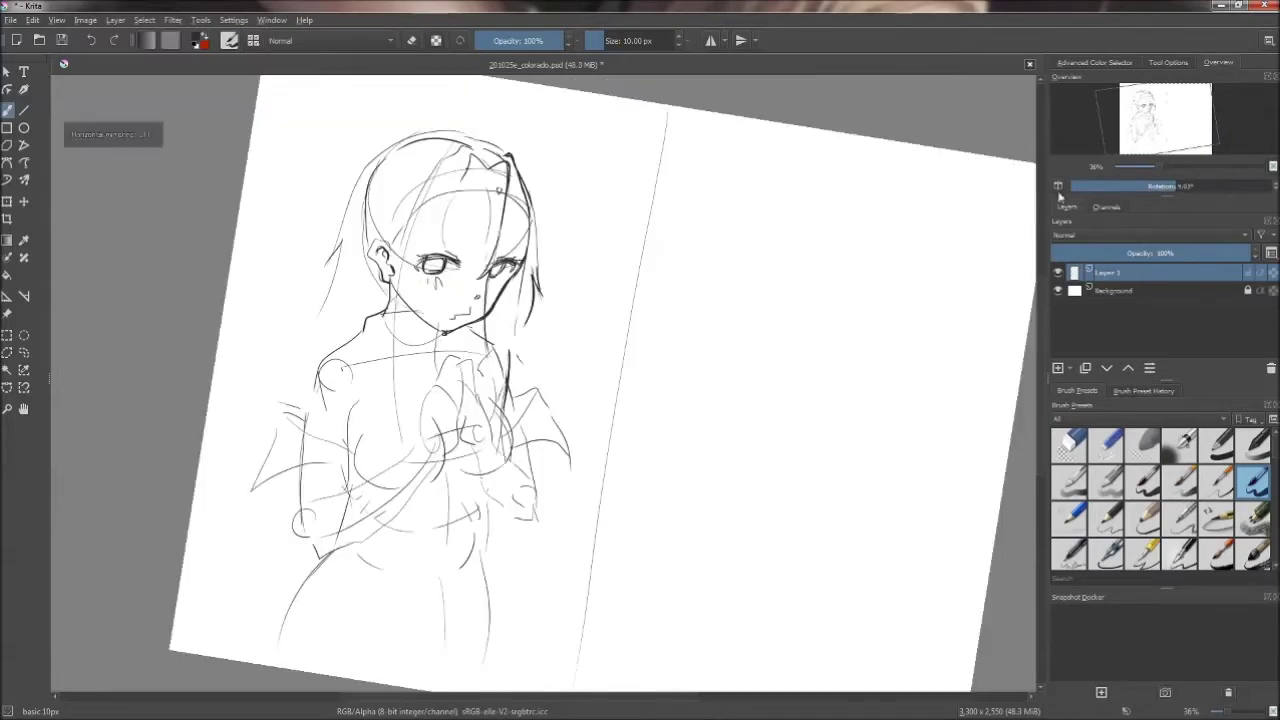
pyautogui.press('e')
pyautogui.moveTo(506, 154); pyautogui.dragTo(530, 226)
pyautogui.moveTo(528, 182); pyautogui.dragTo(522, 286)
# - Strengthen the hair parting at the crown and the outline around the back of the head
pyautogui.moveTo(460, 146); pyautogui.dragTo(477, 150)
pyautogui.moveTo(600, 250); pyautogui.dragTo(480, 170)
pyautogui.moveTo(318, 302); pyautogui.dragTo(330, 328)
pyautogui.moveTo(560, 250)
pyautogui.mouseDown()
pyautogui.moveTo(480, 262)
pyautogui.moveTo(570, 250)
pyautogui.moveTo(660, 285)
pyautogui.mouseUp()
pyautogui.press('e')
pyautogui.moveTo(456, 205); pyautogui.dragTo(450, 222)
pyautogui.press('m')
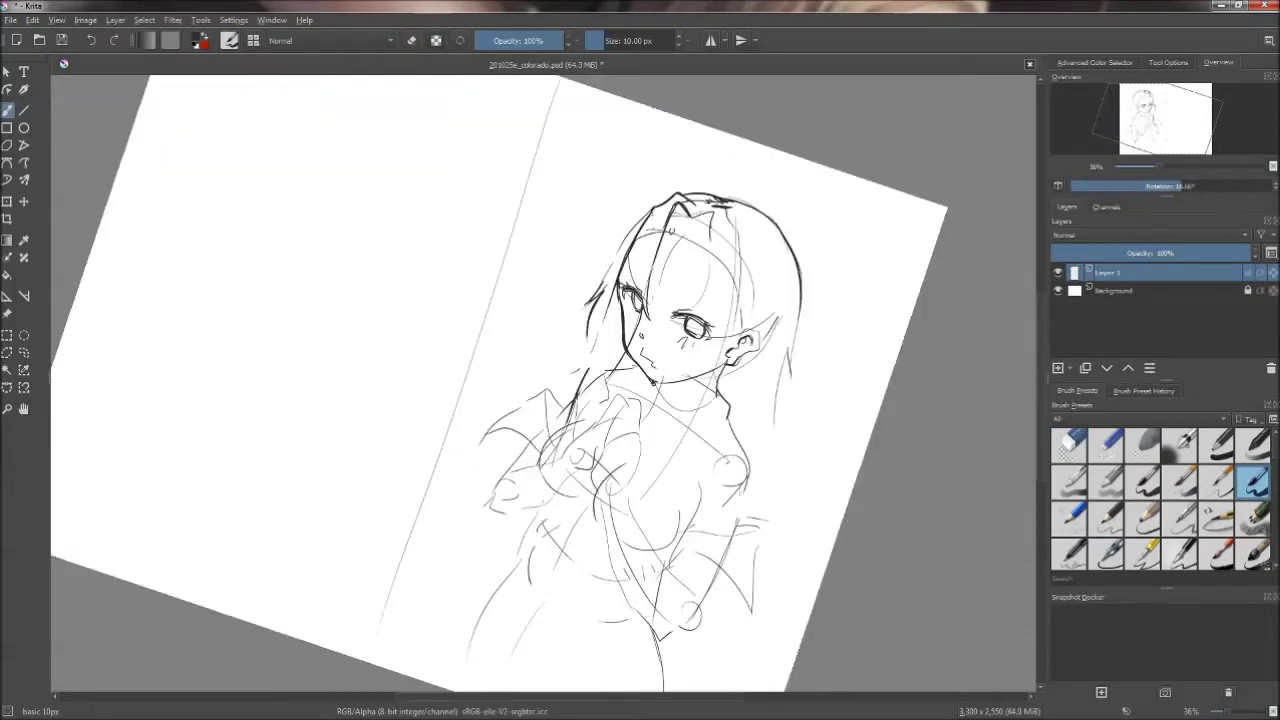
# - Draw pointed fringe strands falling over the forehead between the headband and the eyes
pyautogui.press('e')
pyautogui.press('e')
pyautogui.press('e')
pyautogui.press('m')
pyautogui.moveTo(673, 176)
pyautogui.mouseDown()
pyautogui.moveTo(440, 230)
pyautogui.moveTo(468, 280)
pyautogui.mouseUp()
pyautogui.moveTo(448, 206); pyautogui.dragTo(446, 276)
pyautogui.moveTo(434, 206); pyautogui.dragTo(432, 274)
pyautogui.moveTo(472, 198); pyautogui.dragTo(474, 278)
pyautogui.moveTo(452, 200); pyautogui.dragTo(450, 246)
pyautogui.moveTo(406, 222); pyautogui.dragTo(404, 264)
pyautogui.moveTo(428, 206); pyautogui.dragTo(404, 336)
# - Draw the long hair lock beside the near ear, clean up overlapping guidelines and firm up the jawline
pyautogui.press('e')
pyautogui.press('e')
pyautogui.moveTo(440, 166); pyautogui.dragTo(398, 328)
pyautogui.moveTo(398, 210); pyautogui.dragTo(354, 342)
pyautogui.moveTo(410, 322); pyautogui.dragTo(364, 372)
pyautogui.moveTo(420, 170); pyautogui.dragTo(396, 218)
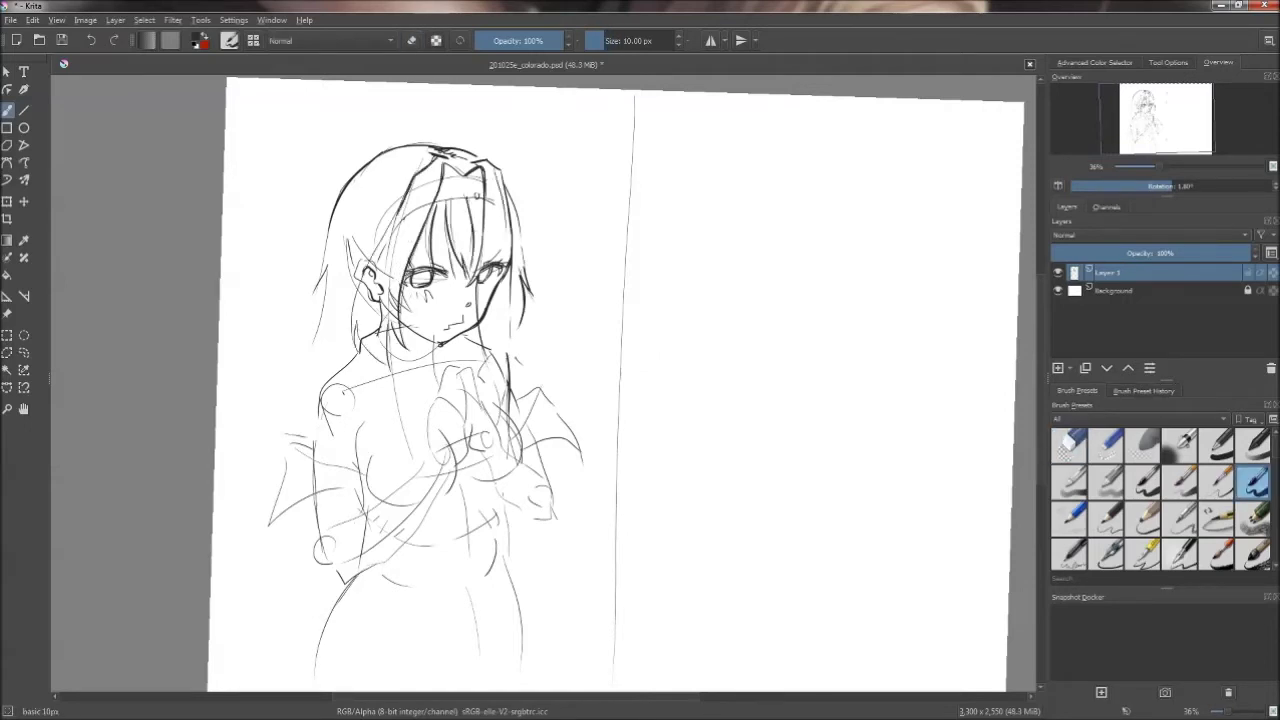
pyautogui.press('e')
pyautogui.press('e')
pyautogui.press('e')
pyautogui.press('e')
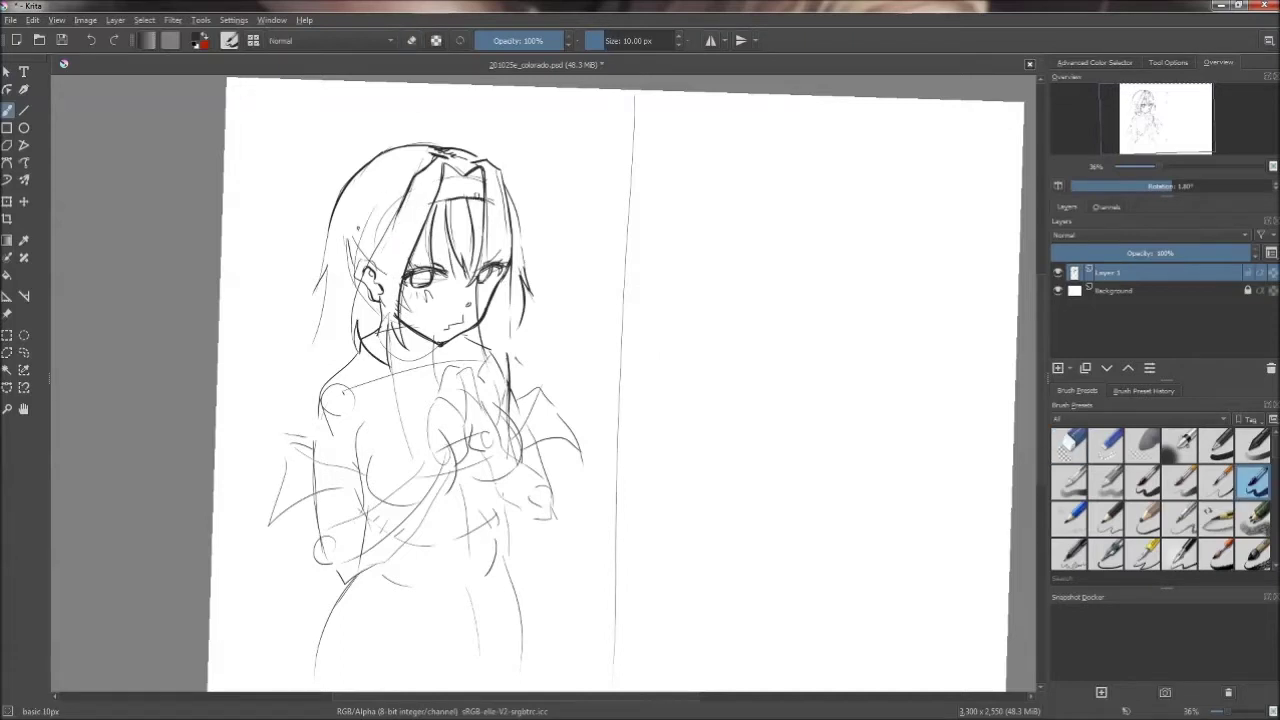
# - Sweep long back hair down behind the near arm and erase ear lines covered by the side lock
pyautogui.moveTo(298, 376); pyautogui.dragTo(242, 584)
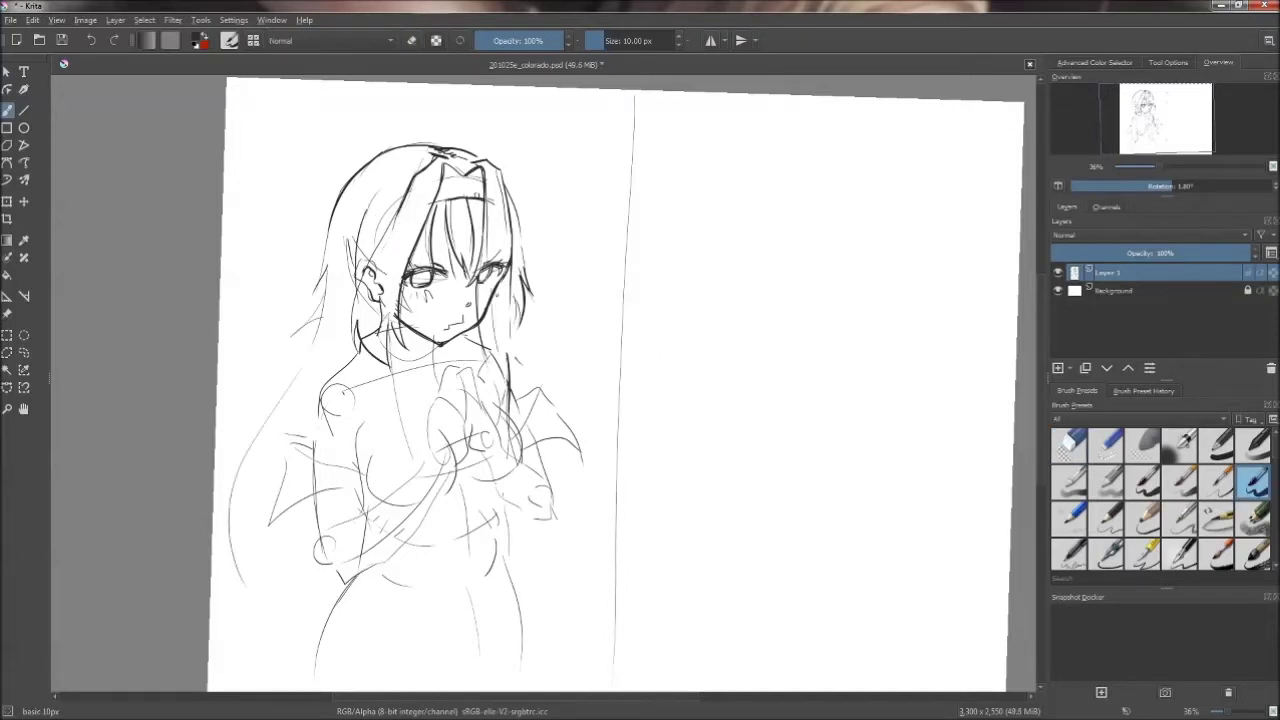
pyautogui.press('m')
pyautogui.press('e')
pyautogui.press('e')
pyautogui.press('m')
pyautogui.press('e')
pyautogui.moveTo(372, 334)
pyautogui.mouseDown()
pyautogui.moveTo(386, 300)
pyautogui.moveTo(416, 290)
pyautogui.mouseUp()
pyautogui.press('e')
pyautogui.press('e')
# - Erase the far eye and draw long straight hair strands over that side of the face
pyautogui.moveTo(502, 262); pyautogui.dragTo(494, 302)
pyautogui.press('e')
pyautogui.press('e')
pyautogui.press('e')
pyautogui.moveTo(480, 252); pyautogui.dragTo(484, 348)
pyautogui.moveTo(506, 228); pyautogui.dragTo(508, 294)
pyautogui.moveTo(512, 302); pyautogui.dragTo(520, 350)
pyautogui.hotkey('ctrl', 'z')
pyautogui.moveTo(492, 260); pyautogui.dragTo(498, 350)
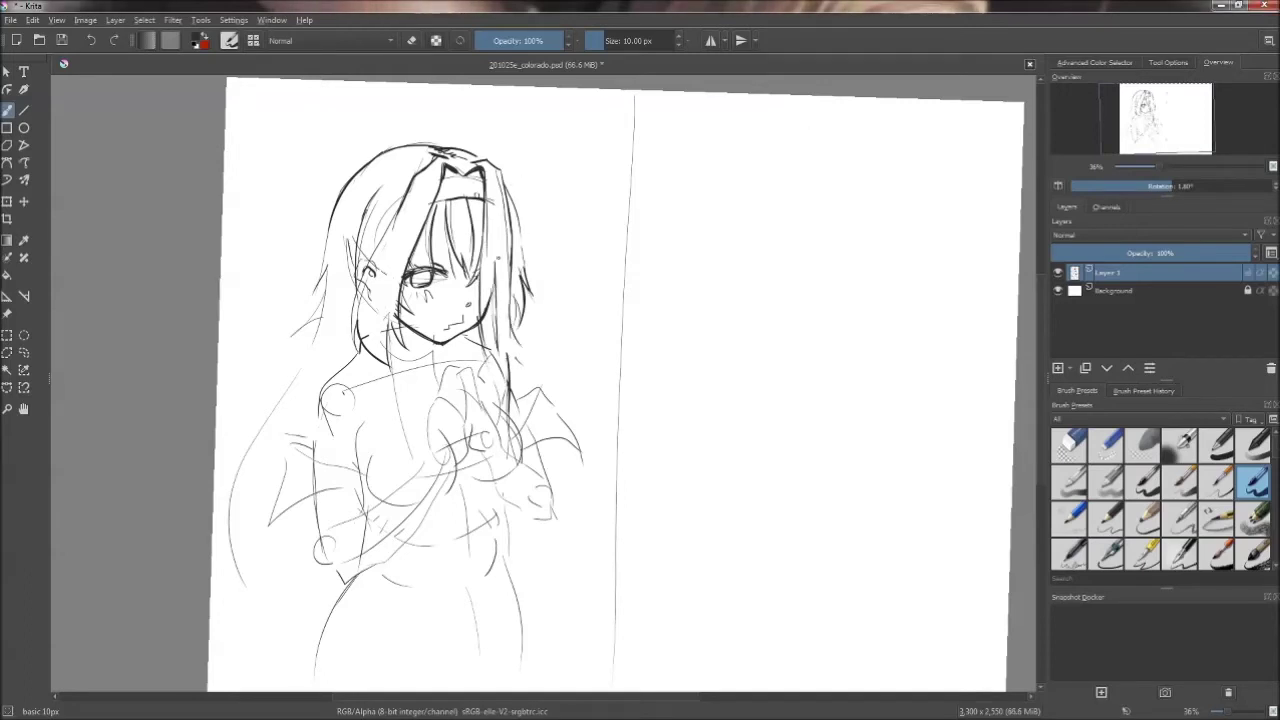
# - Add curled, wavy tips to the outer hair locks on both sides of the head
pyautogui.moveTo(504, 180); pyautogui.dragTo(522, 250)
pyautogui.moveTo(520, 334); pyautogui.dragTo(540, 384)
pyautogui.moveTo(536, 294); pyautogui.dragTo(542, 318)
pyautogui.moveTo(318, 286); pyautogui.dragTo(312, 308)
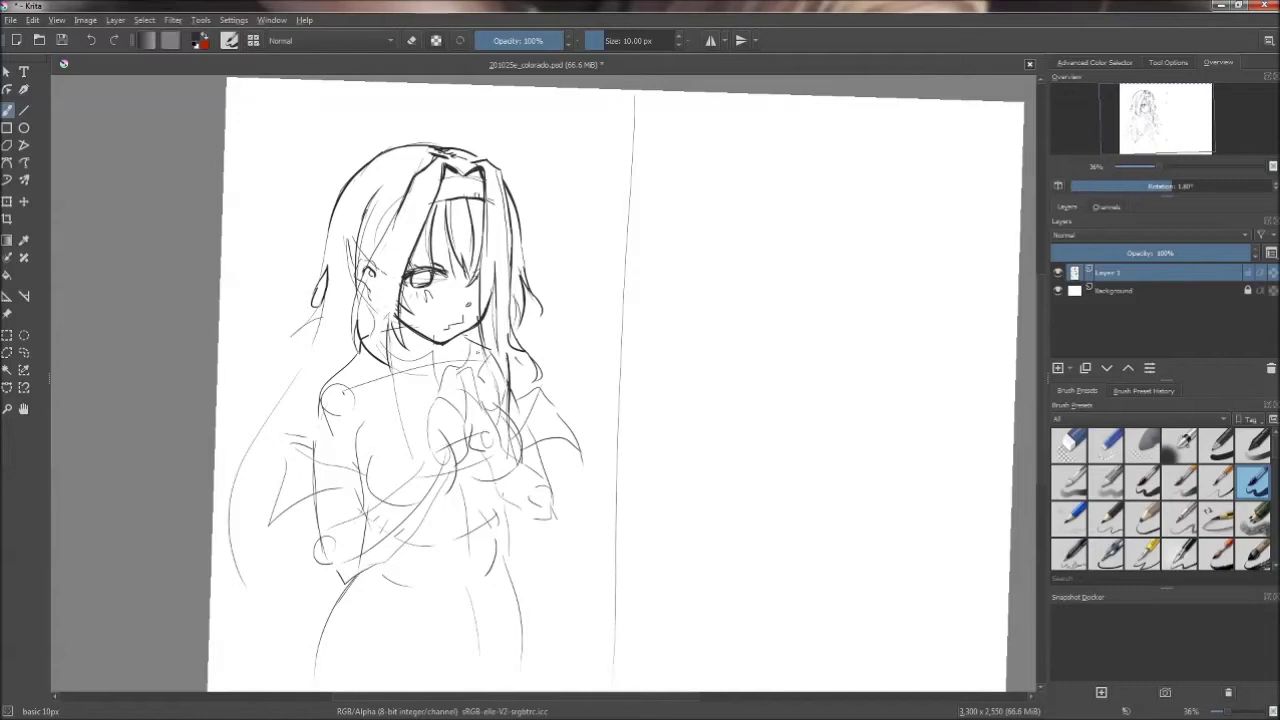
# - Round off the chin and sketch the neck and collar lines beneath it
pyautogui.moveTo(760, 380)
pyautogui.mouseDown()
pyautogui.moveTo(600, 520)
pyautogui.moveTo(480, 380)
pyautogui.moveTo(560, 260)
pyautogui.moveTo(620, 240)
pyautogui.moveTo(560, 400)
pyautogui.moveTo(640, 320)
pyautogui.moveTo(587, 277)
pyautogui.mouseUp()
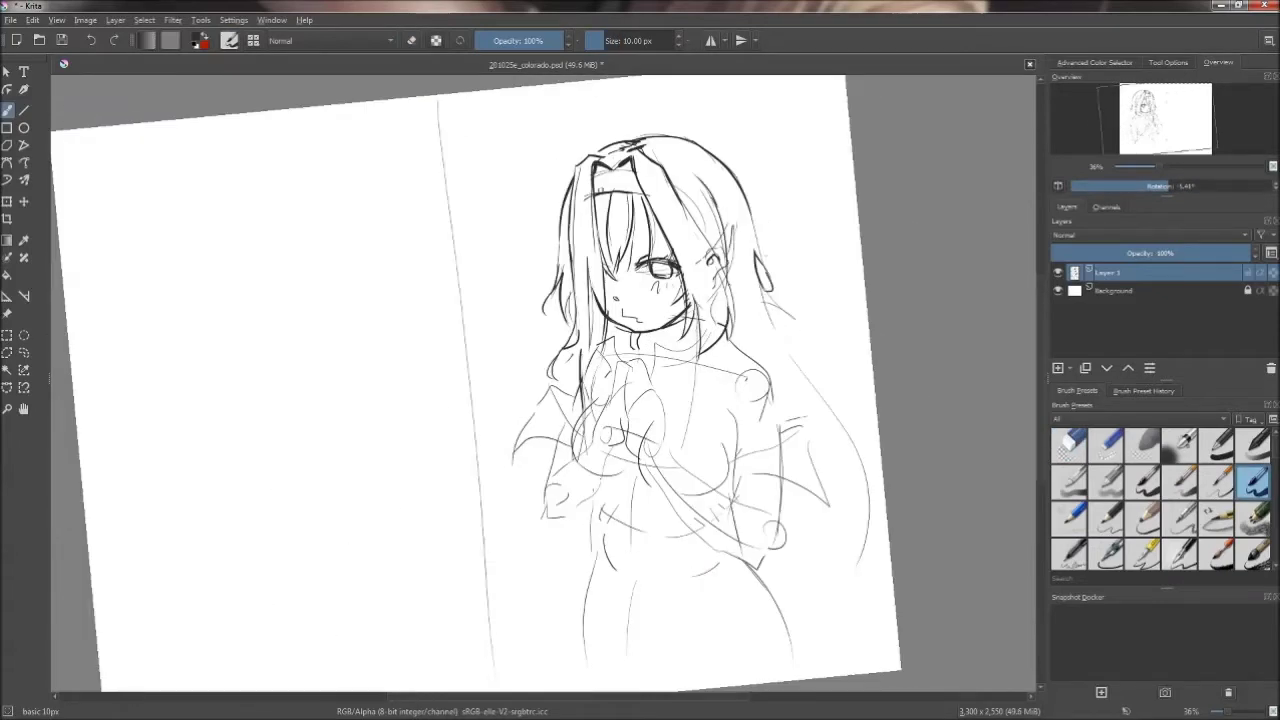
pyautogui.press('m')
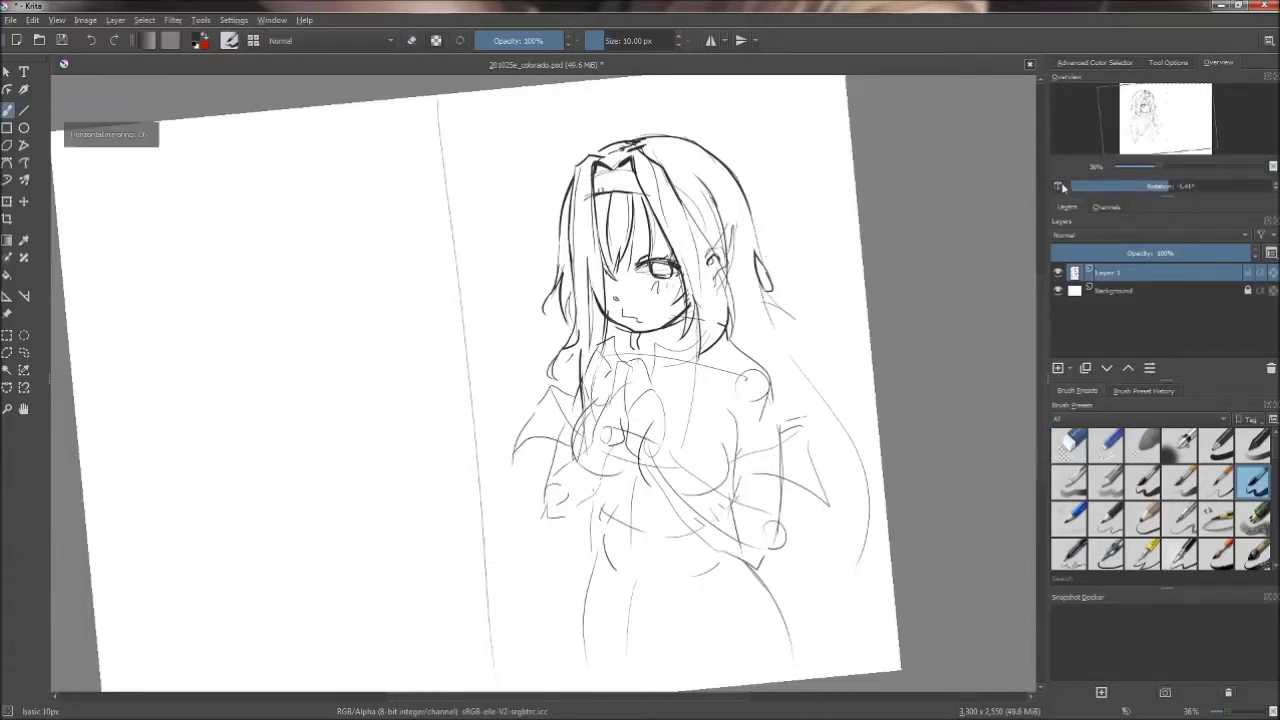
pyautogui.press('/')
pyautogui.press('/')
pyautogui.press('/')
pyautogui.press('/')
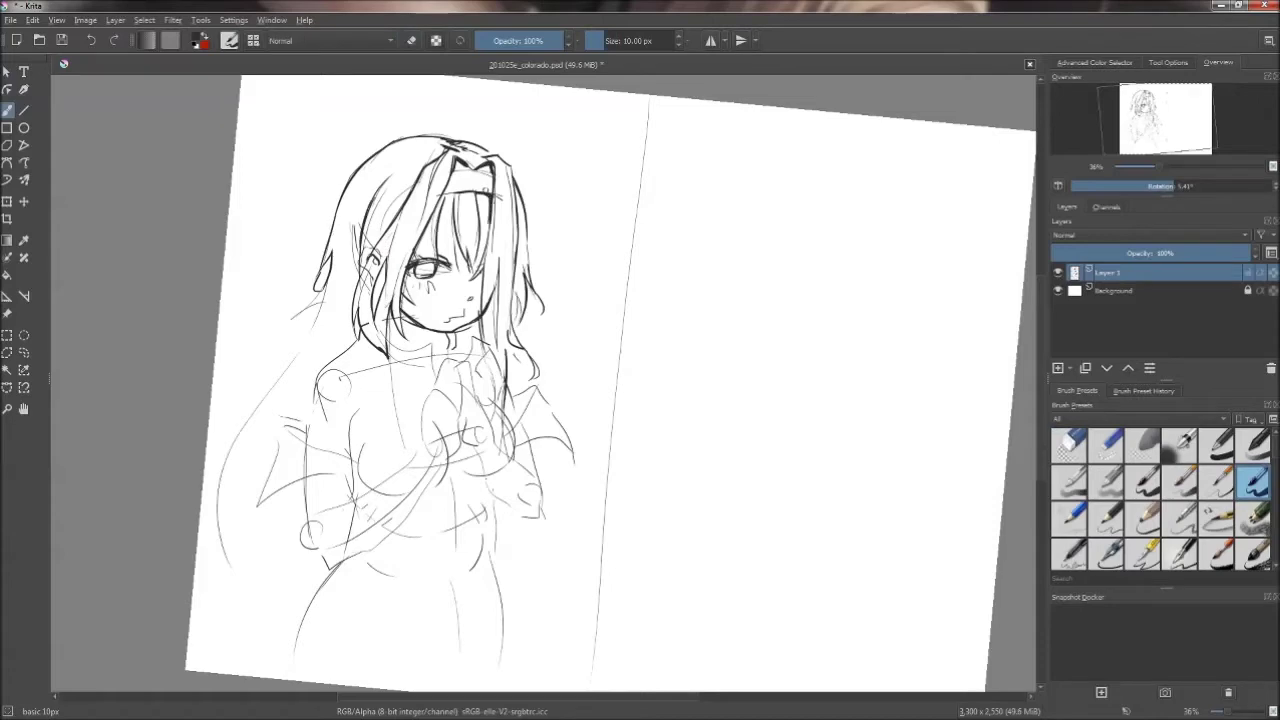
# - Thicken the headband edges, add a small bow at the collar and mark the near side of the chest
pyautogui.press('4')
pyautogui.press('4')
pyautogui.press('4')
pyautogui.press('4')
pyautogui.press('6')
pyautogui.press('6')
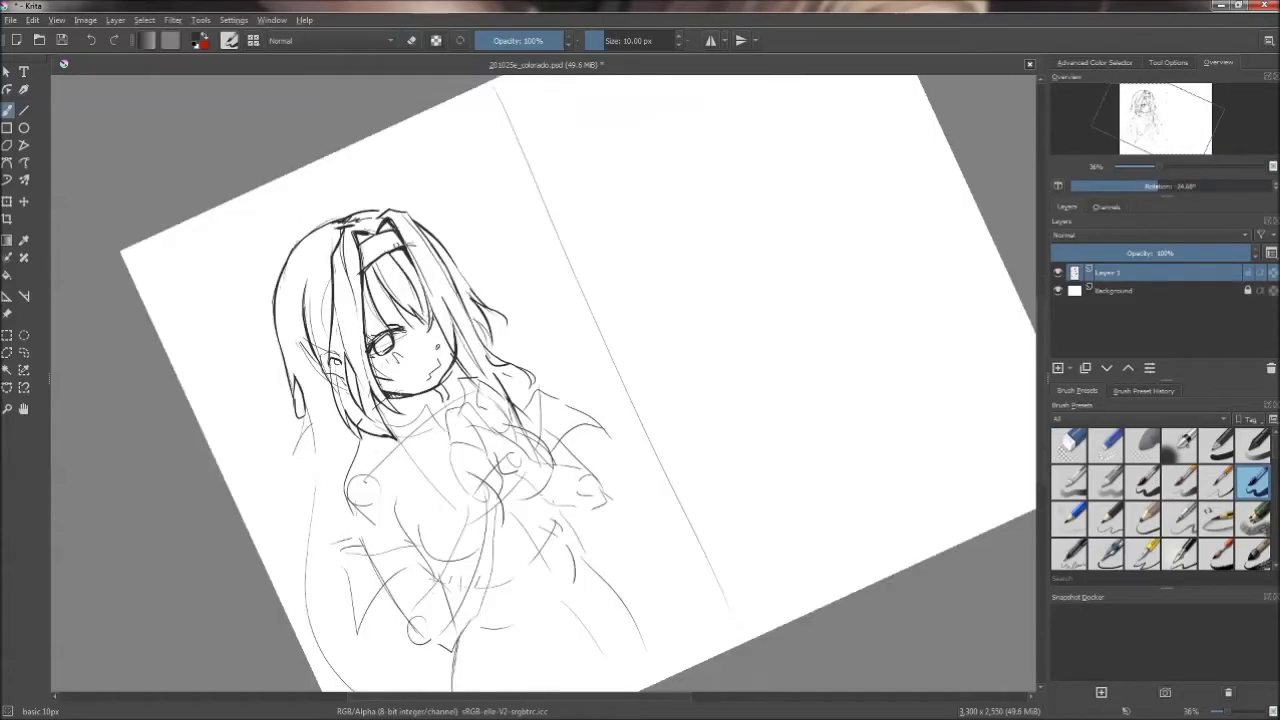
pyautogui.press('6')
pyautogui.press('6')
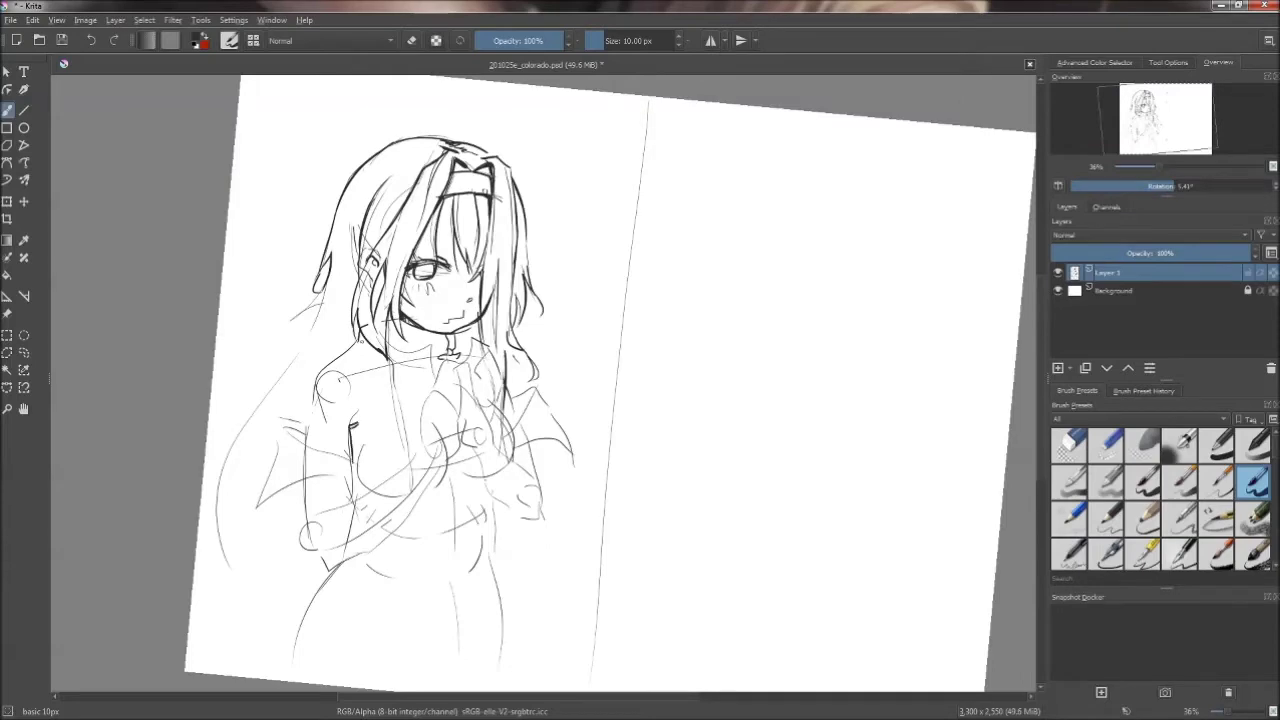
# - Darken the near shoulder and upper arm outline and draw the hands pressed together in prayer
pyautogui.moveTo(362, 340); pyautogui.dragTo(308, 448)
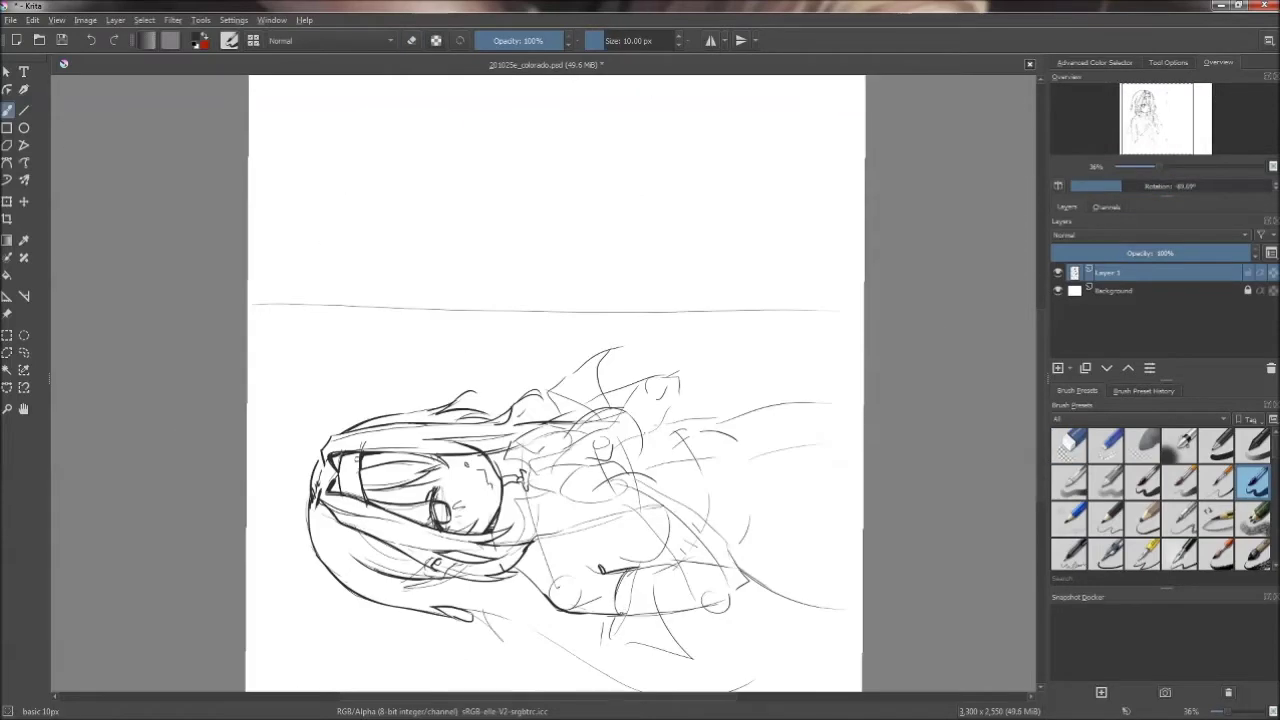
pyautogui.moveTo(440, 362); pyautogui.dragTo(446, 386)
pyautogui.moveTo(448, 352)
pyautogui.mouseDown()
pyautogui.moveTo(466, 410)
pyautogui.moveTo(428, 436)
pyautogui.mouseUp()
pyautogui.moveTo(452, 416); pyautogui.dragTo(470, 448)
pyautogui.moveTo(458, 354); pyautogui.dragTo(488, 430)
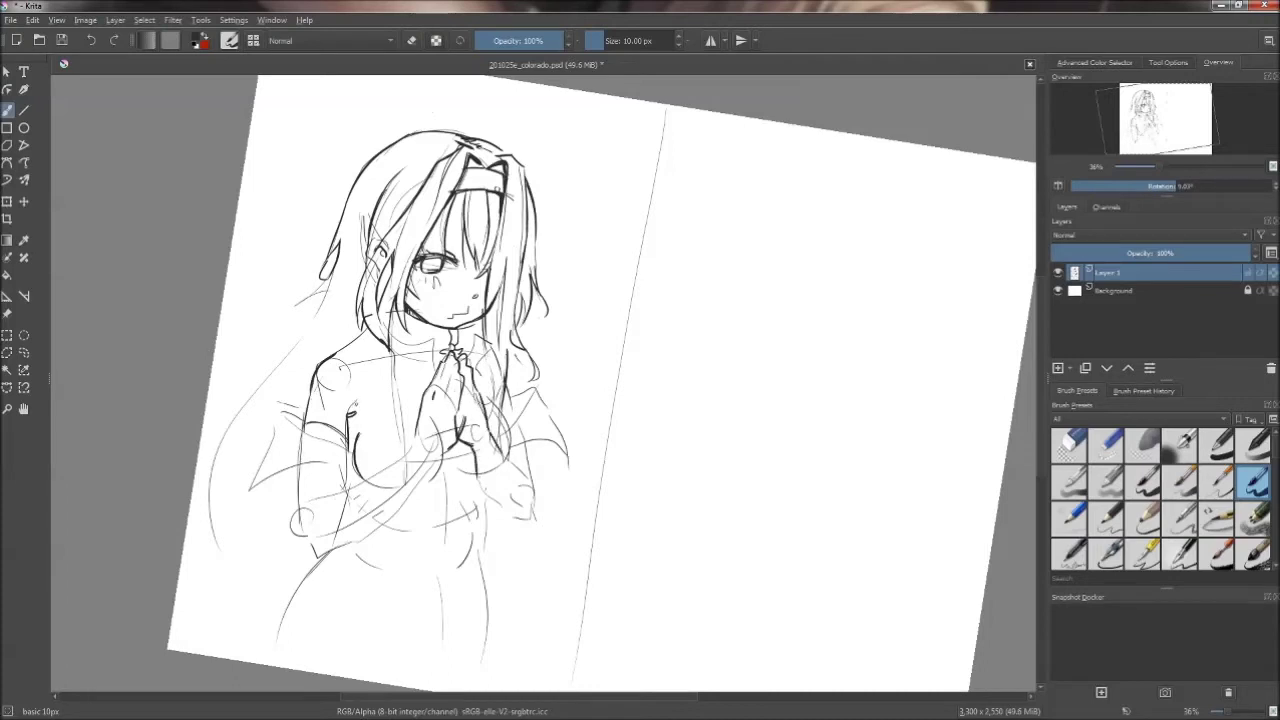
# - Add long flowing hair strands behind both arms and outline the band on the near upper arm
pyautogui.moveTo(600, 400); pyautogui.dragTo(625, 385)
pyautogui.moveTo(572, 440); pyautogui.dragTo(578, 544)
pyautogui.moveTo(582, 452); pyautogui.dragTo(596, 508)
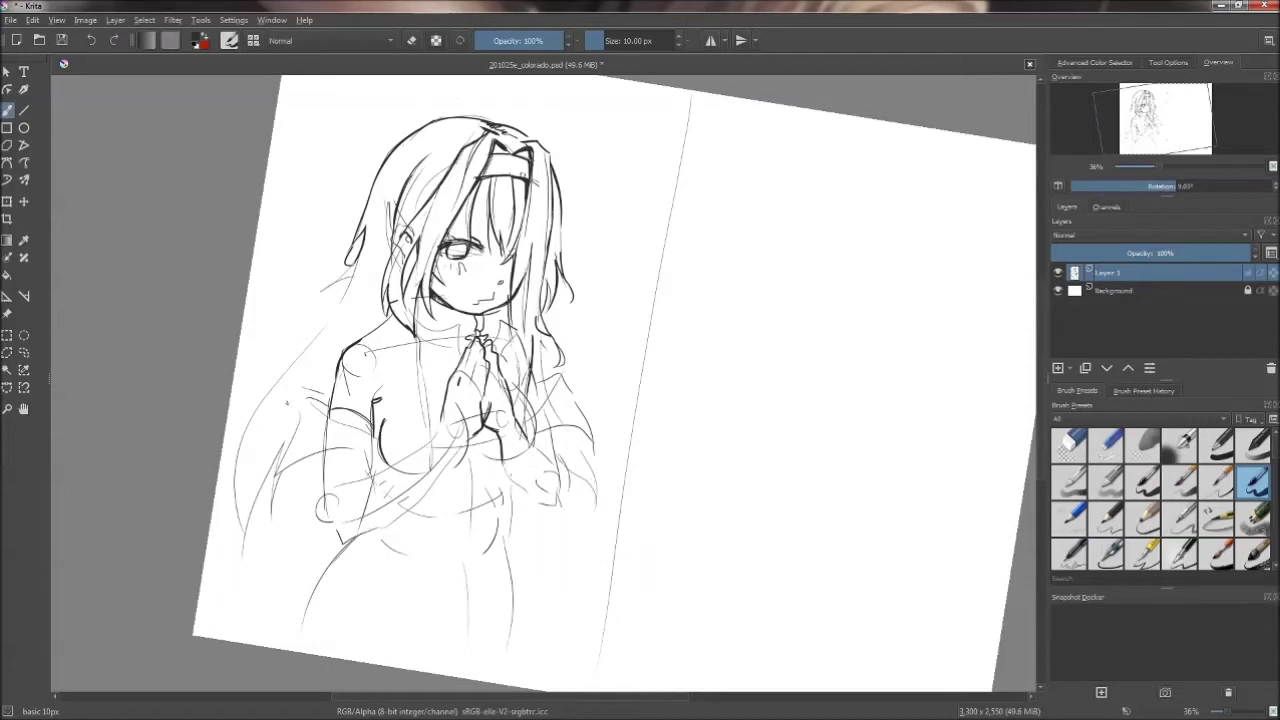
pyautogui.moveTo(330, 340); pyautogui.dragTo(306, 432)
pyautogui.moveTo(290, 376); pyautogui.dragTo(252, 490)
pyautogui.moveTo(280, 406)
pyautogui.mouseDown()
pyautogui.moveTo(256, 476)
pyautogui.moveTo(380, 436)
pyautogui.mouseUp()
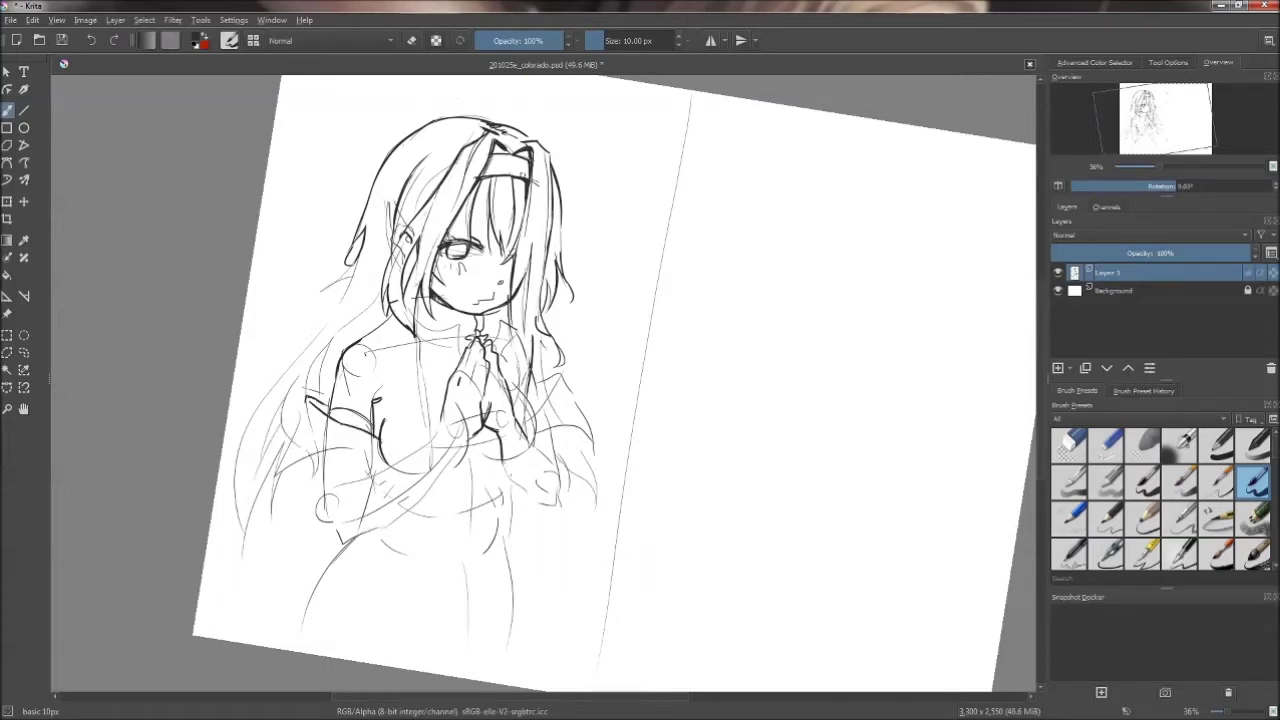
# - Draw the outer edge of the near off-shoulder sleeve with a small button and start the far sleeve's upper edge
pyautogui.moveTo(310, 398); pyautogui.dragTo(282, 468)
pyautogui.moveTo(329, 402); pyautogui.dragTo(330, 418)
pyautogui.press('e')
pyautogui.press('e')
pyautogui.press('e')
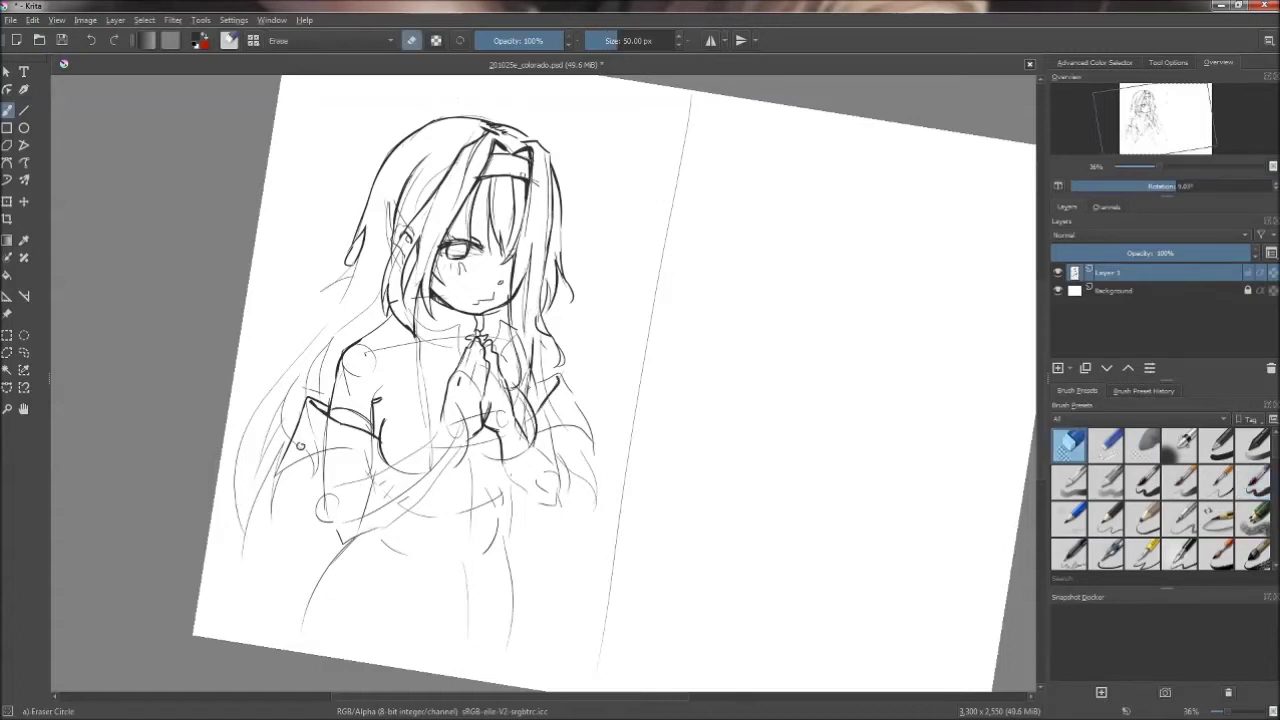
pyautogui.press('e')
pyautogui.press('e')
pyautogui.press('e')
pyautogui.press('e')
pyautogui.press('e')
pyautogui.scroll(-1, 530, 350)
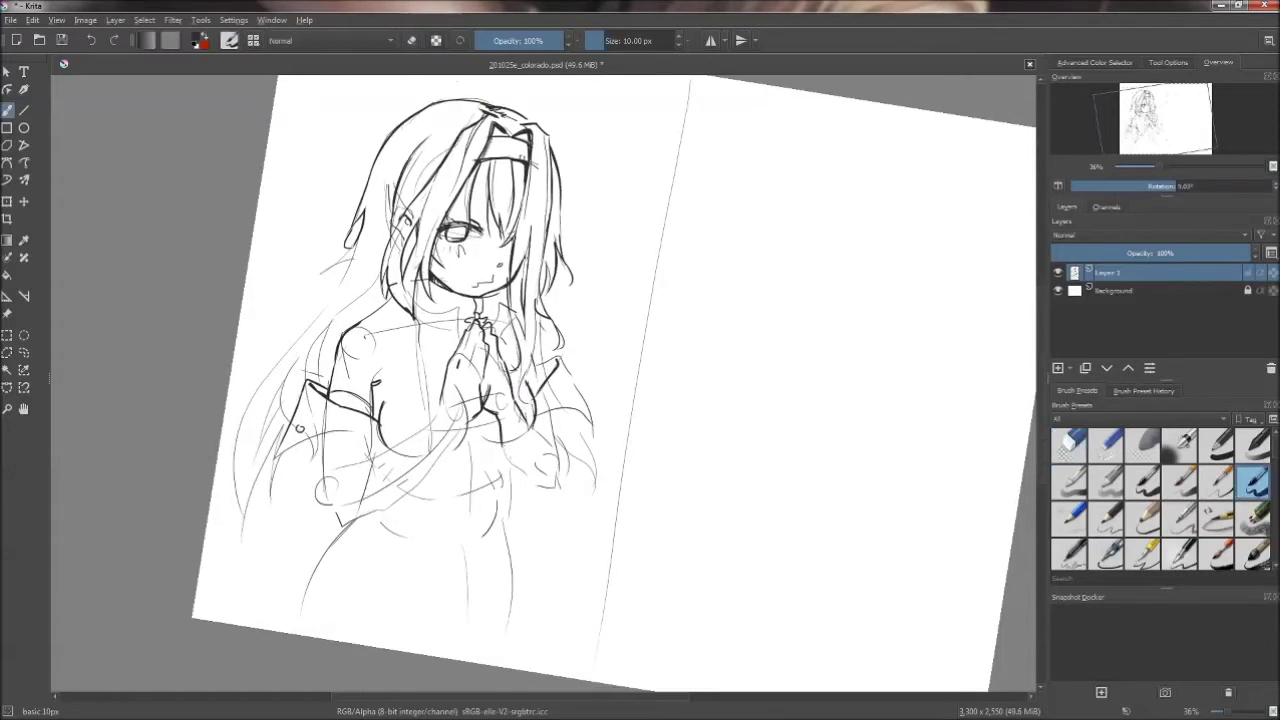
# - Sketch the collar around the neck and darken the far sleeve's outer edge, adding a small button
pyautogui.press('e')
pyautogui.press('e')
pyautogui.press('e')
pyautogui.press('e')
pyautogui.press('e')
pyautogui.press('e')
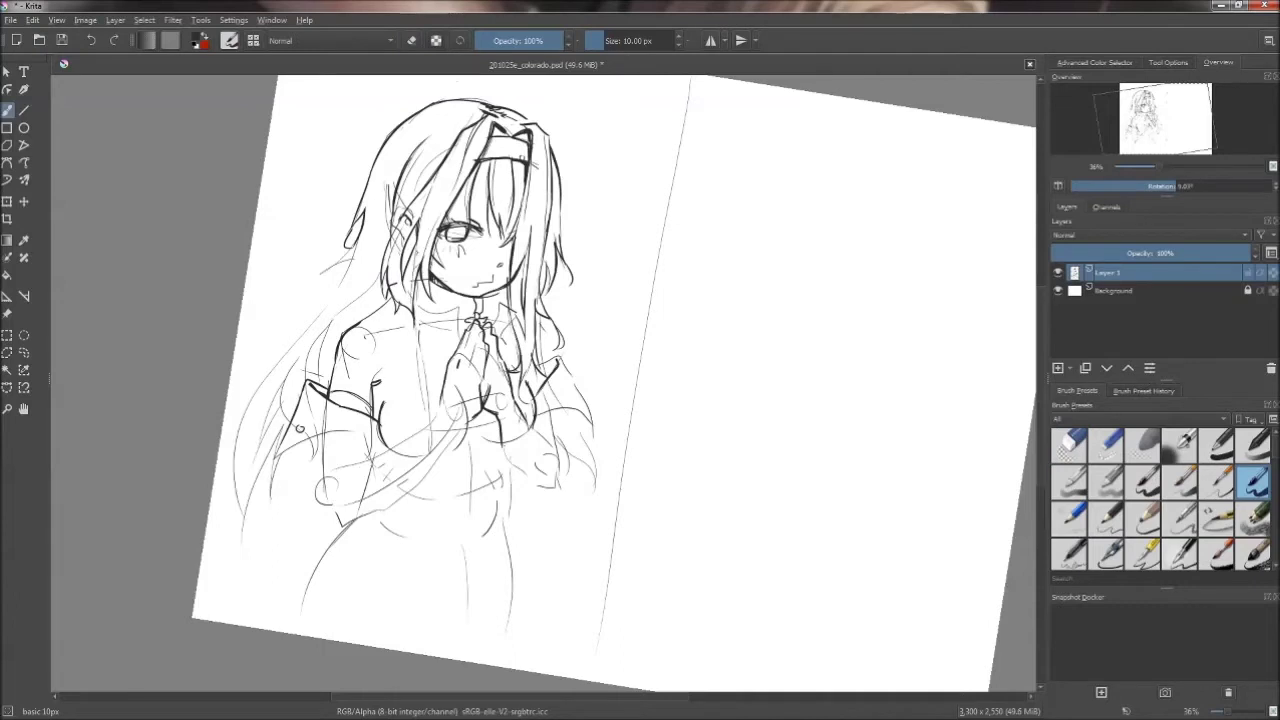
pyautogui.moveTo(536, 346); pyautogui.dragTo(576, 388)
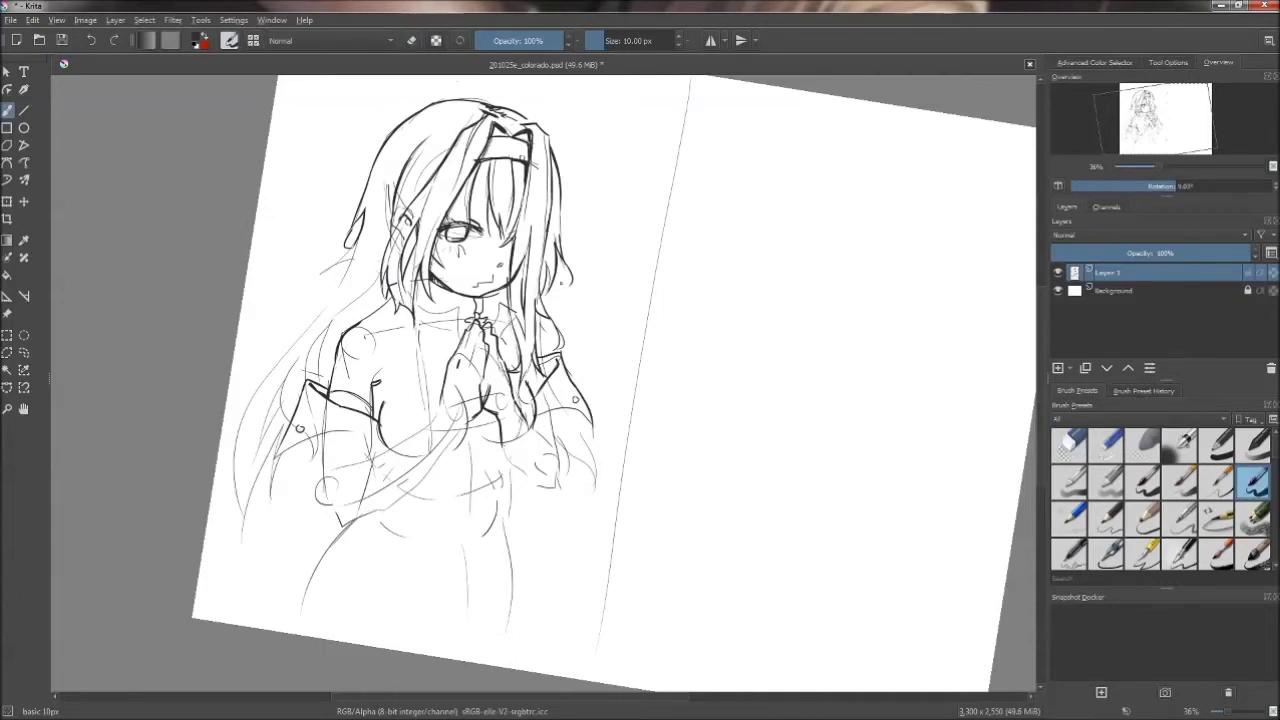
# - Check the sketch mirrored, then darken the dress's front neckline edge and the long hair outline behind the near shoulder
pyautogui.press('m')
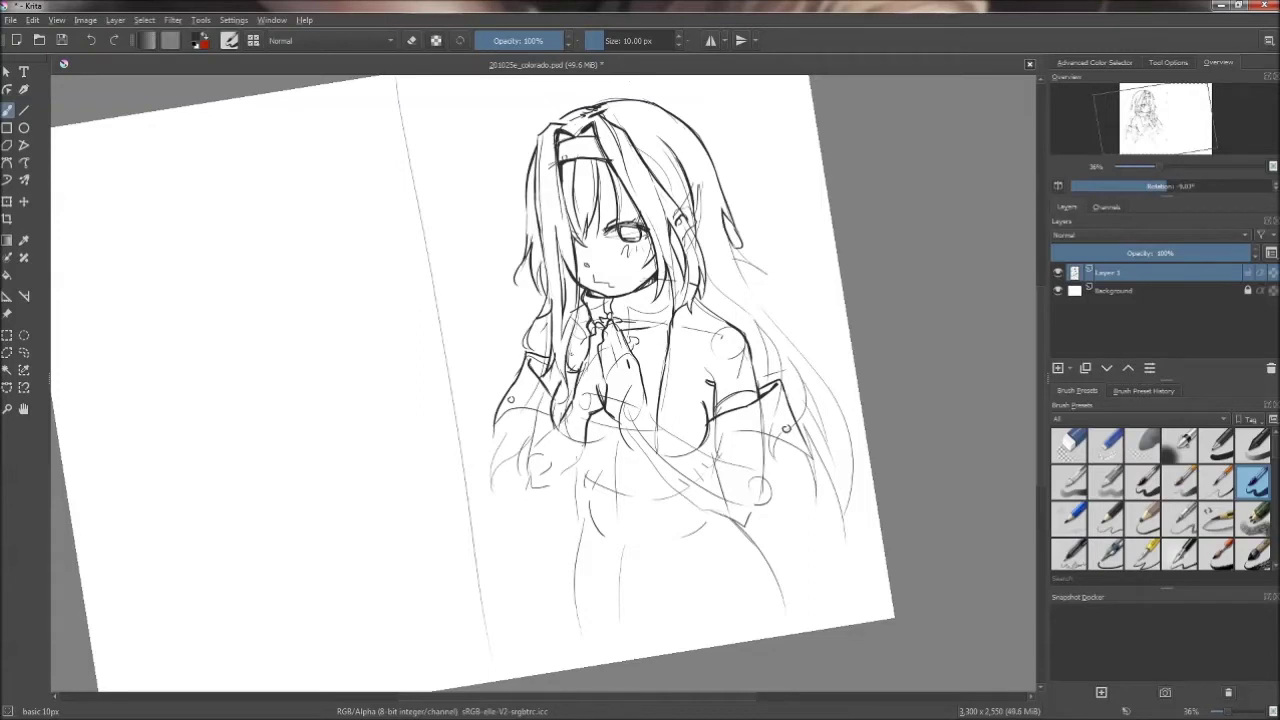
pyautogui.press('e')
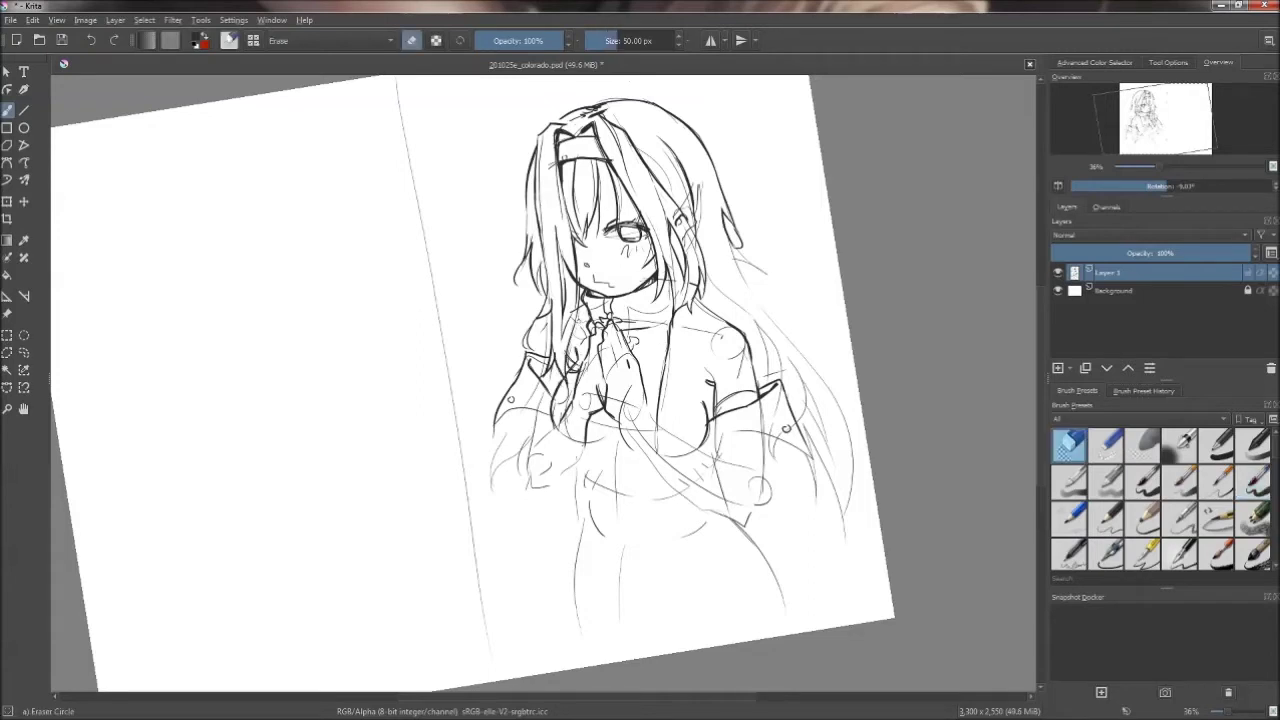
pyautogui.press('e')
pyautogui.press('e')
pyautogui.press('e')
pyautogui.press('m')
pyautogui.press('e')
pyautogui.press('e')
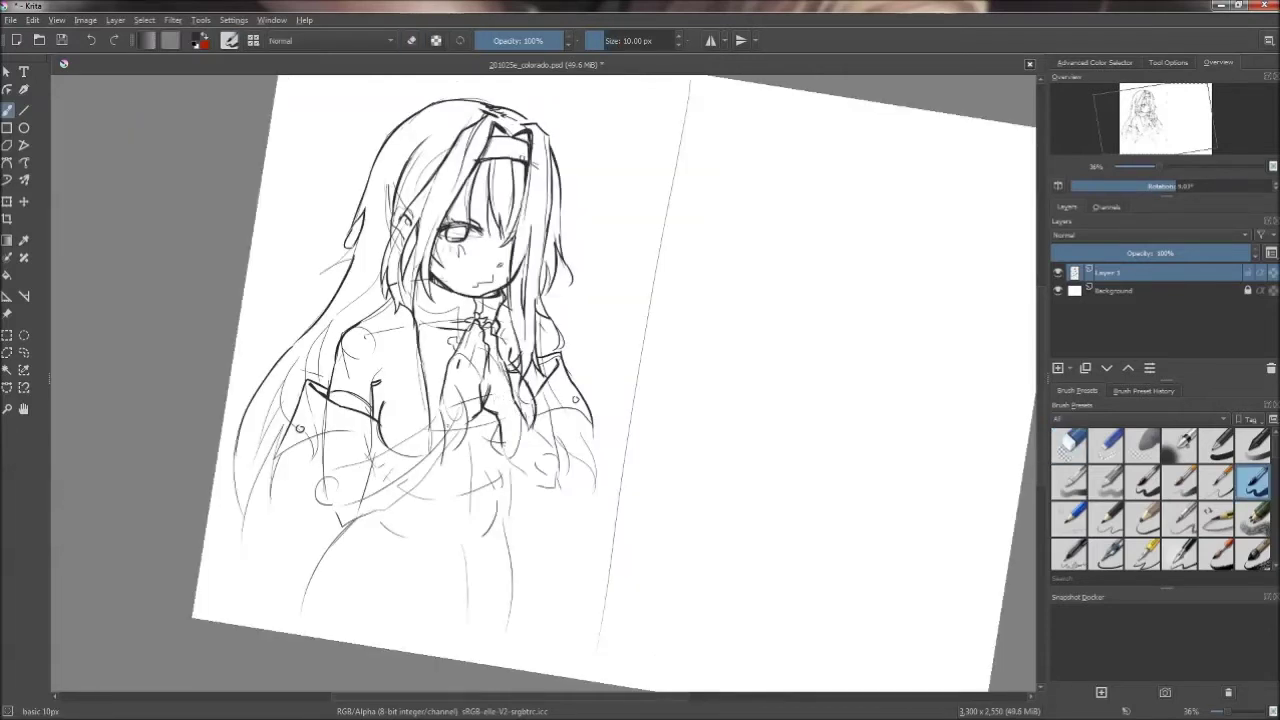
# - Outline the near forearm's wide sleeve with its elbow folds and cuff, and darken the hem of the upper sleeve
pyautogui.moveTo(437, 421); pyautogui.dragTo(426, 523)
pyautogui.moveTo(522, 475); pyautogui.dragTo(508, 521)
pyautogui.press('e')
pyautogui.press('e')
pyautogui.moveTo(425, 422); pyautogui.dragTo(342, 484)
pyautogui.press('e')
pyautogui.press('e')
pyautogui.moveTo(378, 438)
pyautogui.mouseDown()
pyautogui.moveTo(357, 495)
pyautogui.moveTo(340, 484)
pyautogui.mouseUp()
pyautogui.moveTo(414, 434); pyautogui.dragTo(372, 455)
pyautogui.press('e')
pyautogui.moveTo(291, 445)
pyautogui.mouseDown()
pyautogui.moveTo(272, 461)
pyautogui.moveTo(342, 530)
pyautogui.mouseUp()
pyautogui.press('e')
# - Erase stray construction lines by the far elbow and draw the far forearm's sleeve and cuff
pyautogui.moveTo(562, 410); pyautogui.dragTo(555, 448)
pyautogui.press('e')
pyautogui.press('e')
pyautogui.press('e')
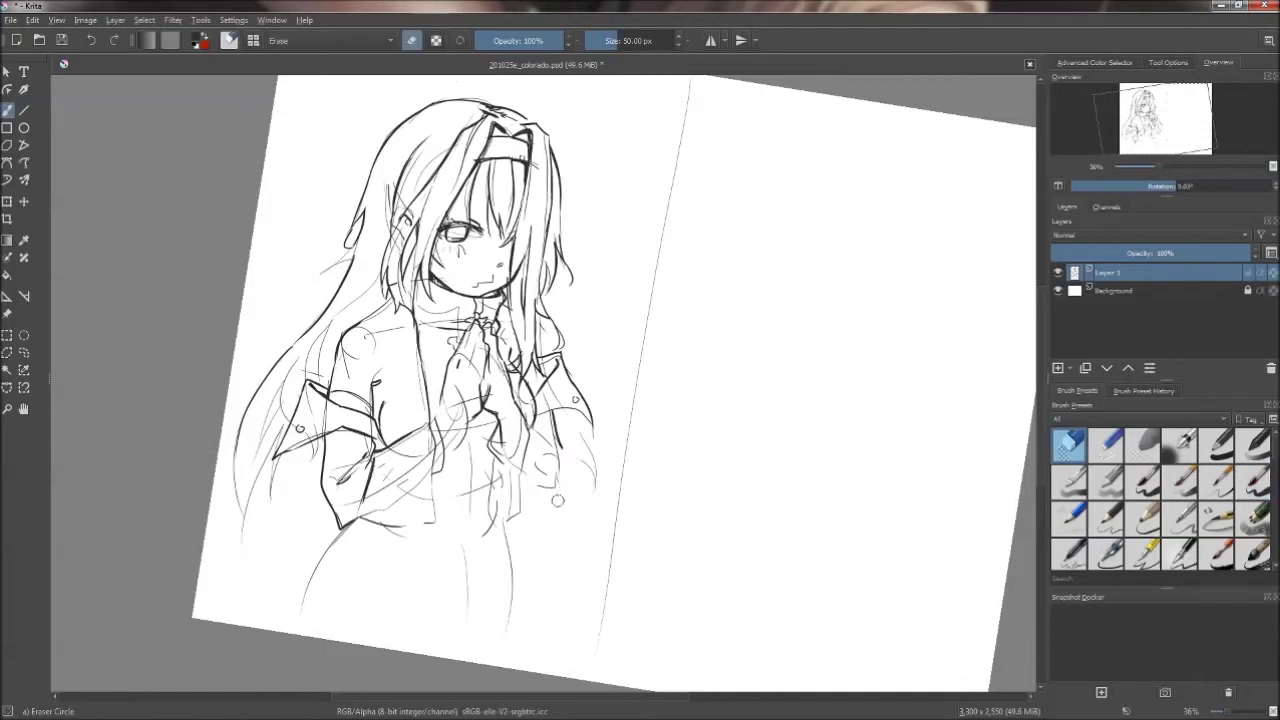
pyautogui.moveTo(565, 495); pyautogui.dragTo(552, 507)
pyautogui.press('e')
pyautogui.moveTo(534, 412); pyautogui.dragTo(522, 434)
pyautogui.moveTo(566, 448)
pyautogui.mouseDown()
pyautogui.moveTo(560, 497)
pyautogui.moveTo(430, 429)
pyautogui.moveTo(519, 513)
pyautogui.mouseUp()
pyautogui.press('e')
pyautogui.press('e')
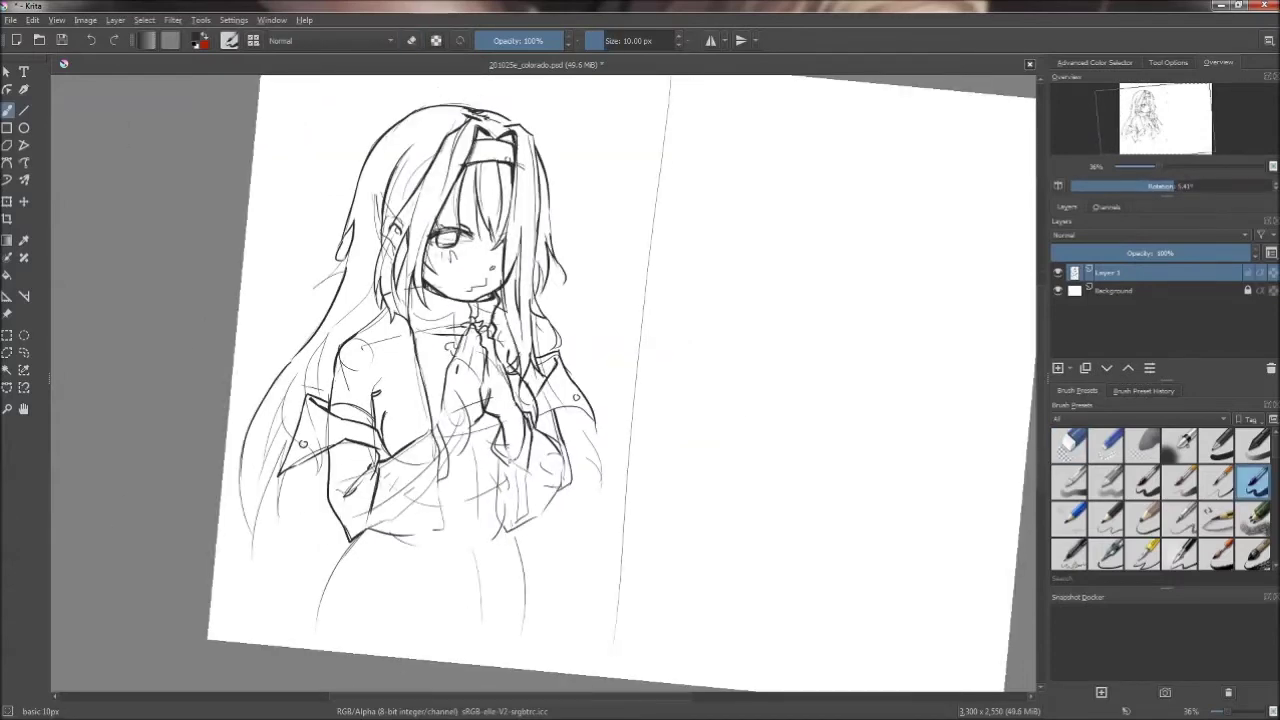
# - Darken the near sleeve's wrist opening and lower edge and strengthen the far sleeve's underside
pyautogui.moveTo(446, 410); pyautogui.dragTo(446, 478)
pyautogui.moveTo(440, 432); pyautogui.dragTo(436, 528)
pyautogui.moveTo(430, 496); pyautogui.dragTo(368, 530)
pyautogui.moveTo(566, 446); pyautogui.dragTo(540, 514)
# - Erase the outer edge of the far forearm's sleeve
pyautogui.press('e')
pyautogui.press('e')
pyautogui.press('e')
pyautogui.press('e')
pyautogui.press('e')
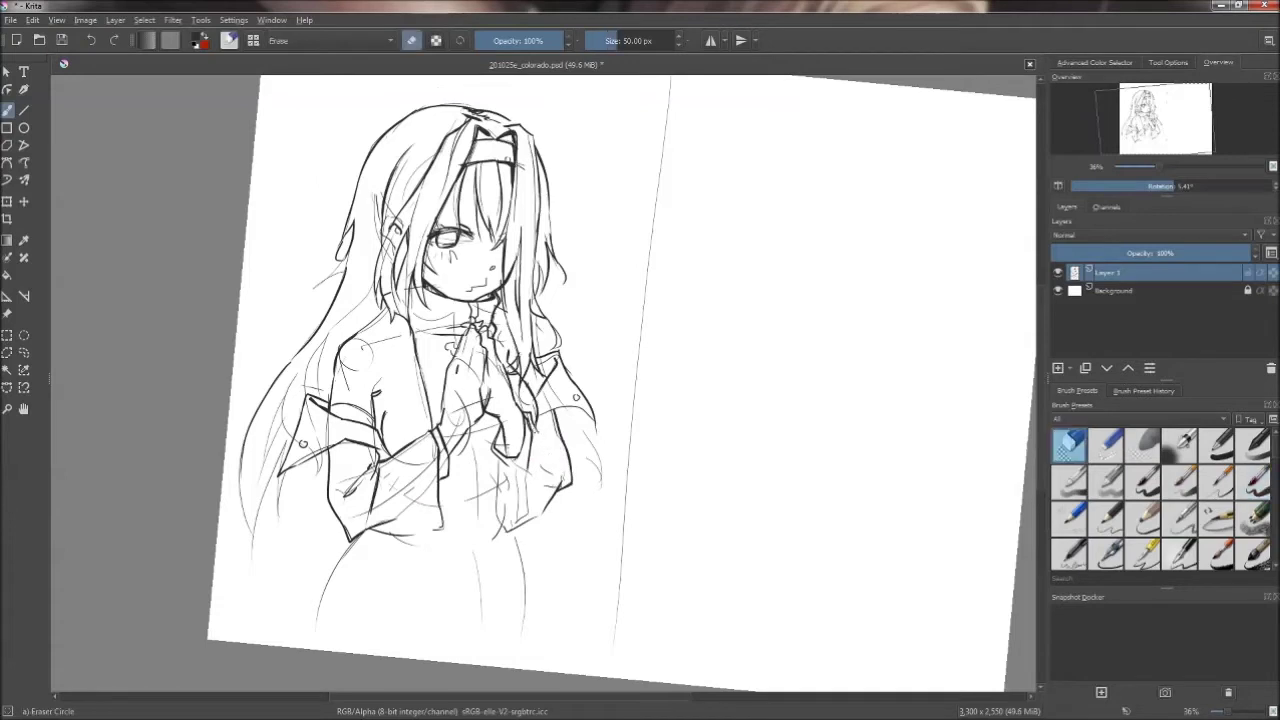
pyautogui.press('e')
pyautogui.press('e')
pyautogui.press('e')
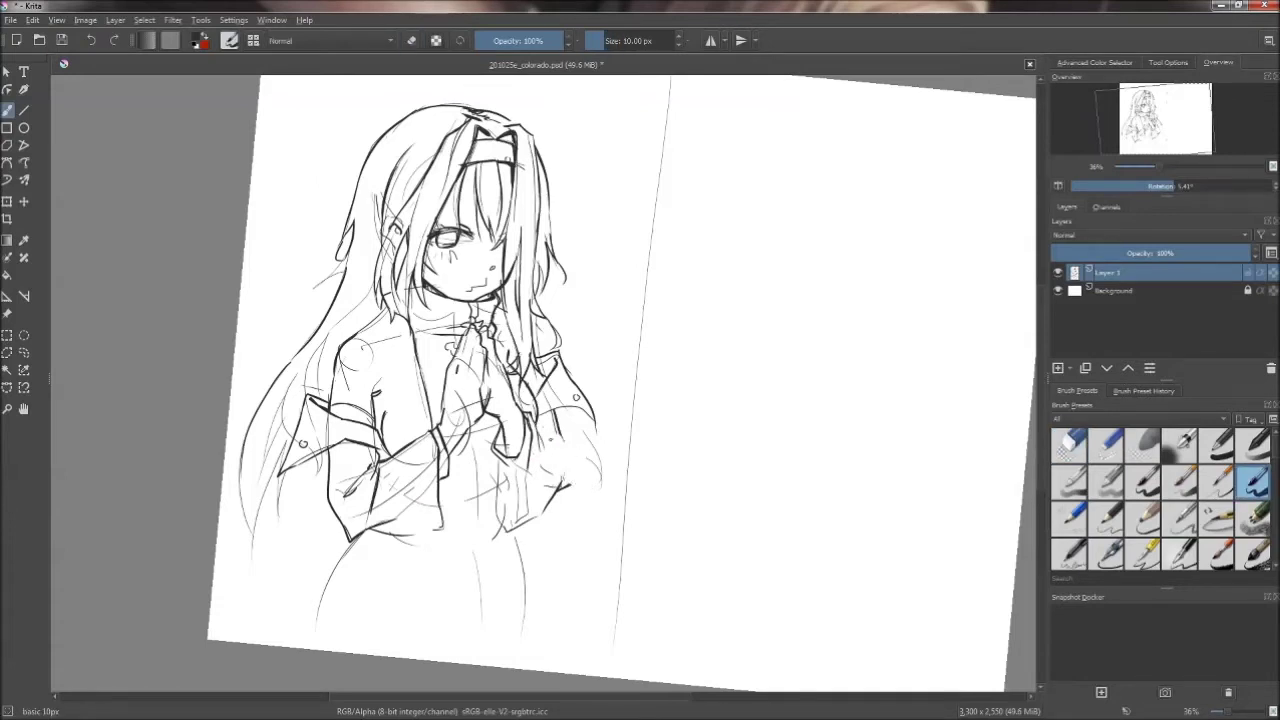
# - Mirror the view and redraw the outer edge of the far forearm's sleeve
pyautogui.press('m')
pyautogui.press('e')
pyautogui.press('e')
pyautogui.press('e')
pyautogui.moveTo(560, 402)
pyautogui.mouseDown()
pyautogui.moveTo(555, 478)
pyautogui.moveTo(515, 490)
pyautogui.mouseUp()
pyautogui.press('e')
pyautogui.press('e')
pyautogui.press('e')
pyautogui.press('e')
pyautogui.press('e')
# - Draw the far sleeve's folds and wide cuff opening, and darken the hem of the near cuff
pyautogui.moveTo(560, 418)
pyautogui.mouseDown()
pyautogui.moveTo(540, 490)
pyautogui.moveTo(565, 452)
pyautogui.moveTo(548, 426)
pyautogui.mouseUp()
pyautogui.press('e')
pyautogui.moveTo(588, 418); pyautogui.dragTo(555, 530)
pyautogui.press('e')
pyautogui.moveTo(577, 440); pyautogui.dragTo(552, 506)
pyautogui.moveTo(548, 422)
pyautogui.mouseDown()
pyautogui.moveTo(510, 462)
pyautogui.moveTo(556, 508)
pyautogui.mouseUp()
pyautogui.moveTo(590, 416); pyautogui.dragTo(574, 450)
pyautogui.moveTo(574, 402)
pyautogui.mouseDown()
pyautogui.moveTo(554, 470)
pyautogui.moveTo(560, 506)
pyautogui.mouseUp()
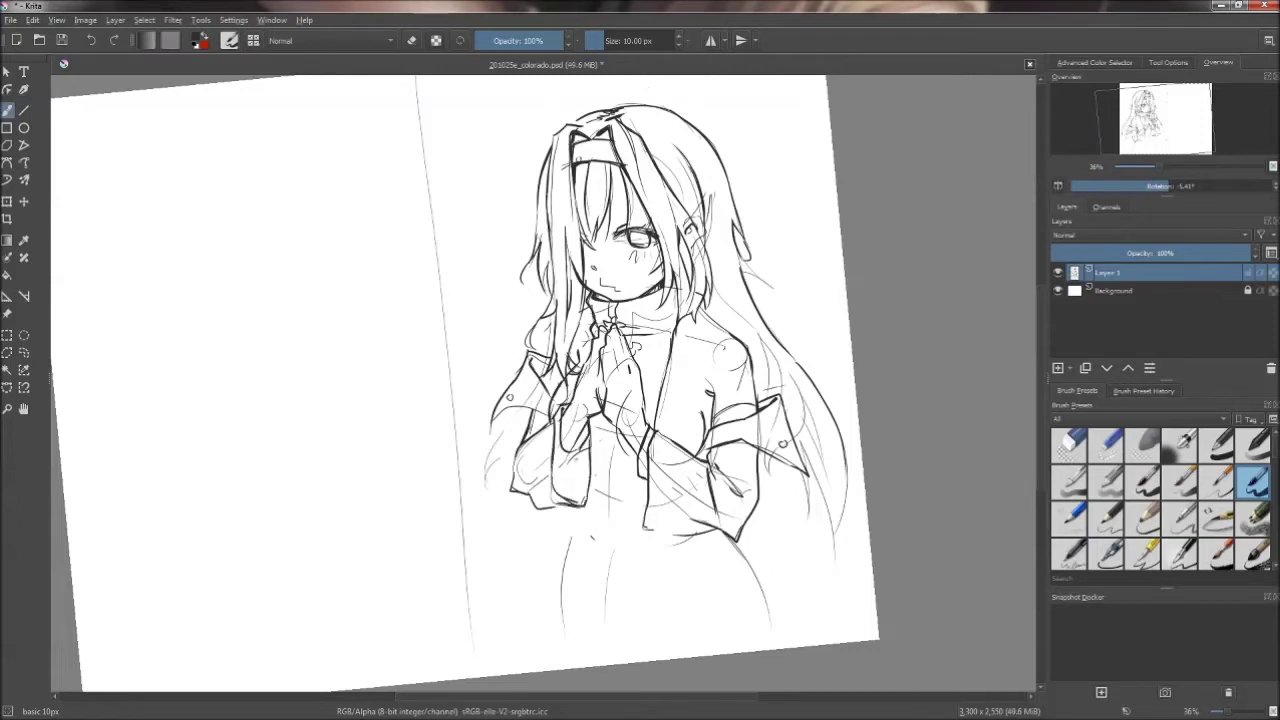
pyautogui.moveTo(588, 442); pyautogui.dragTo(564, 466)
pyautogui.moveTo(646, 531); pyautogui.dragTo(694, 527)
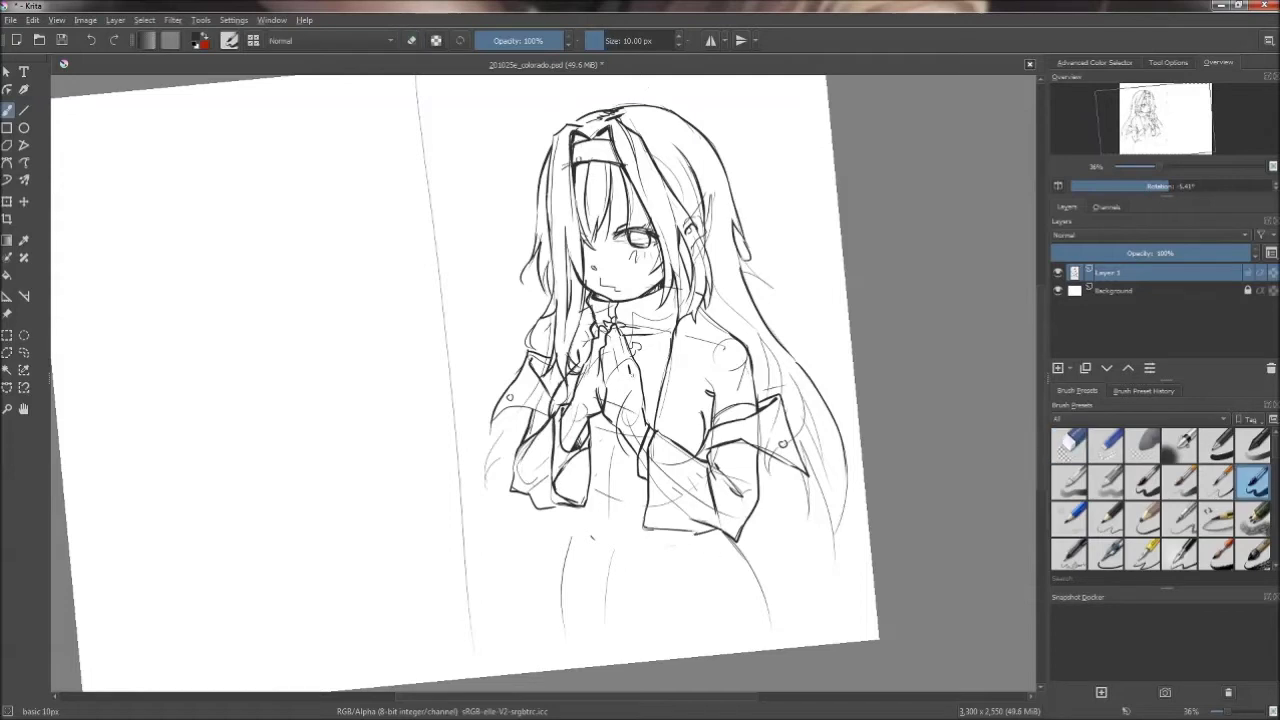
# - Draw the waist and the flared sides of the skirt, and add the collar edge at the near shoulder
pyautogui.moveTo(598, 436); pyautogui.dragTo(620, 442)
pyautogui.moveTo(576, 508); pyautogui.dragTo(539, 658)
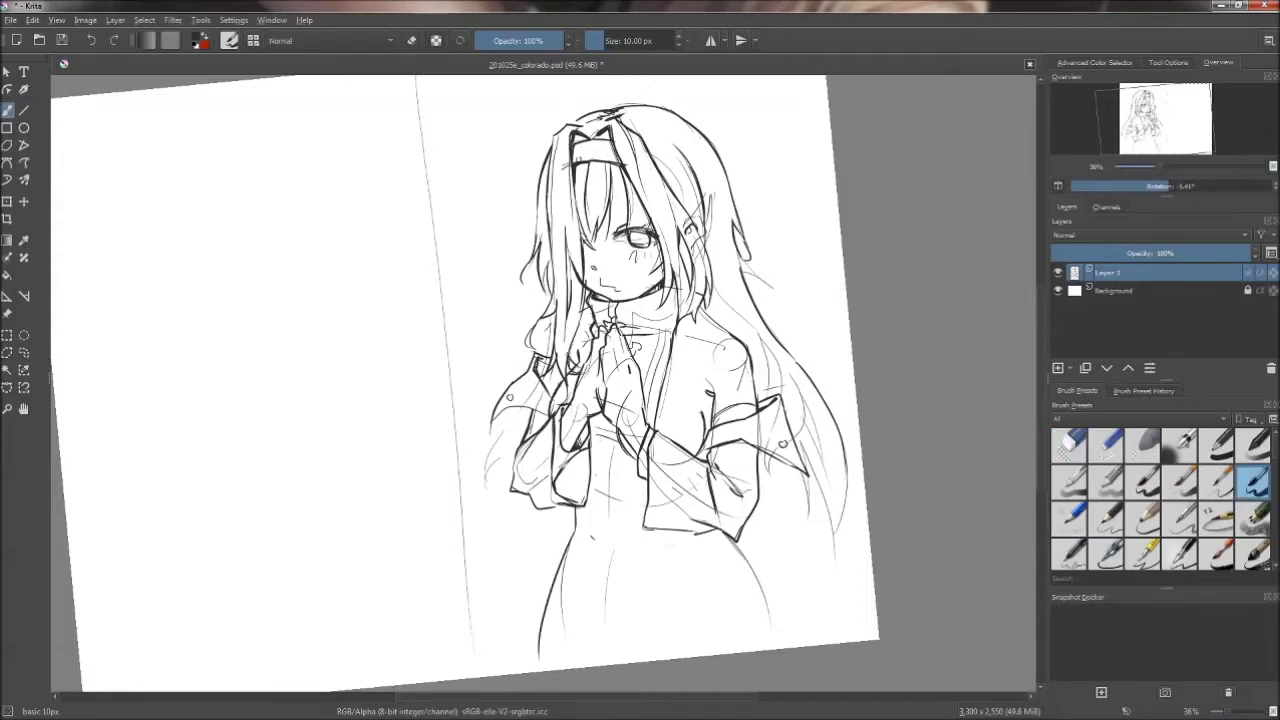
pyautogui.moveTo(558, 510); pyautogui.dragTo(445, 595)
pyautogui.moveTo(738, 530); pyautogui.dragTo(802, 584)
pyautogui.moveTo(562, 506); pyautogui.dragTo(449, 592)
pyautogui.press('e')
pyautogui.press('e')
pyautogui.moveTo(674, 344); pyautogui.dragTo(710, 308)
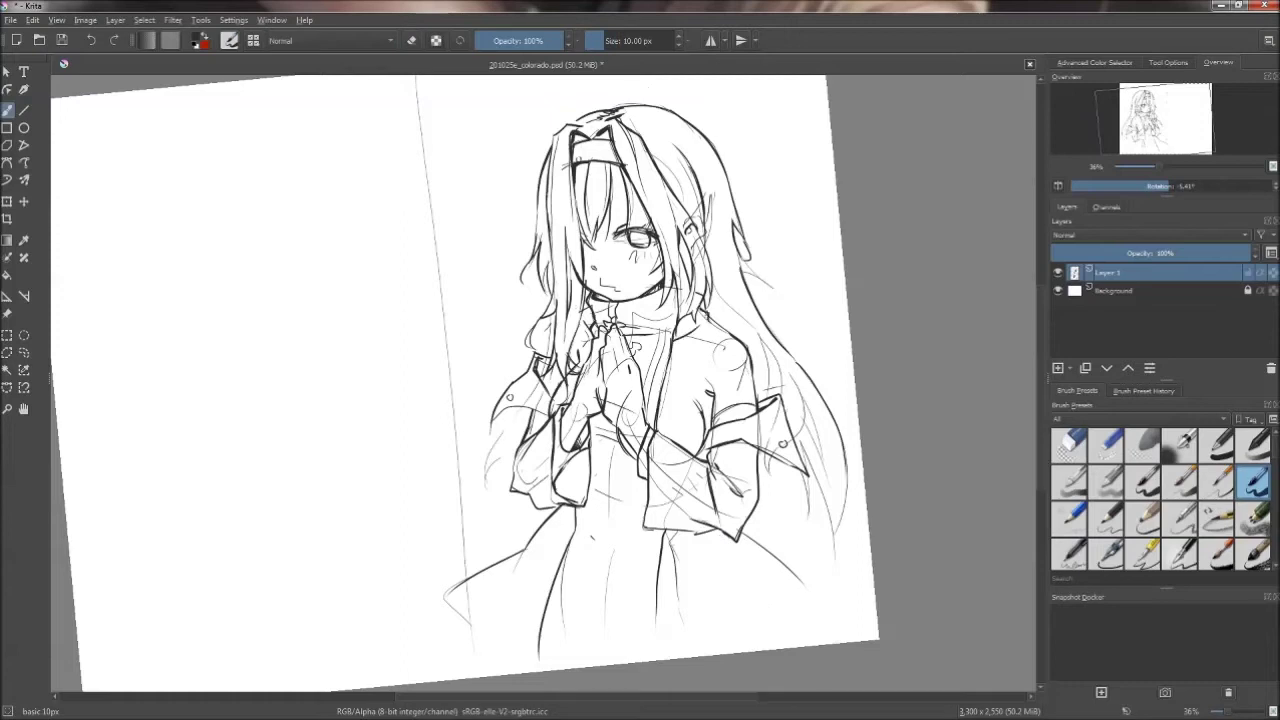
# - Draw long, tapering hair strands down behind the near shoulder and return to the unmirrored view
pyautogui.moveTo(740, 245)
pyautogui.mouseDown()
pyautogui.moveTo(770, 390)
pyautogui.moveTo(855, 545)
pyautogui.mouseUp()
pyautogui.moveTo(826, 404); pyautogui.dragTo(830, 524)
pyautogui.moveTo(760, 314); pyautogui.dragTo(790, 404)
pyautogui.press('m')
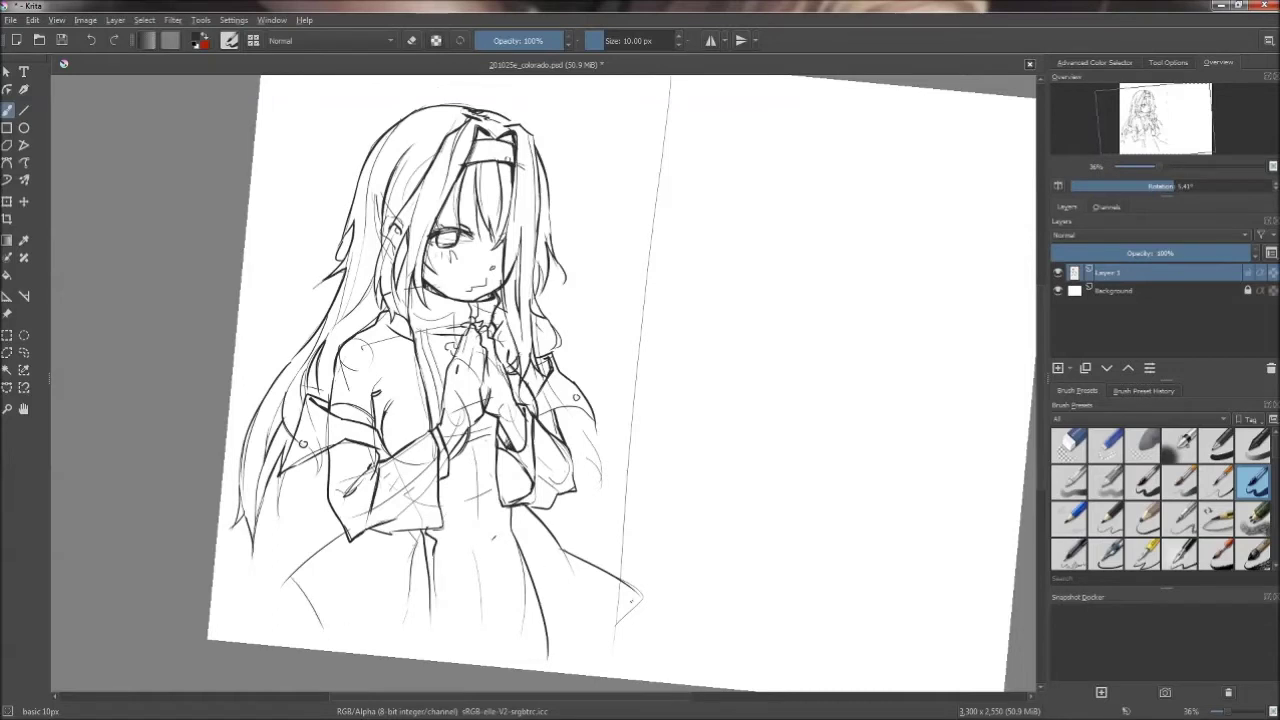
# - Draw the skirt's front panel with two buttons and side pleats, and add hair strands behind the far sleeve
pyautogui.moveTo(600, 380); pyautogui.dragTo(560, 343)
pyautogui.click(1068, 443)
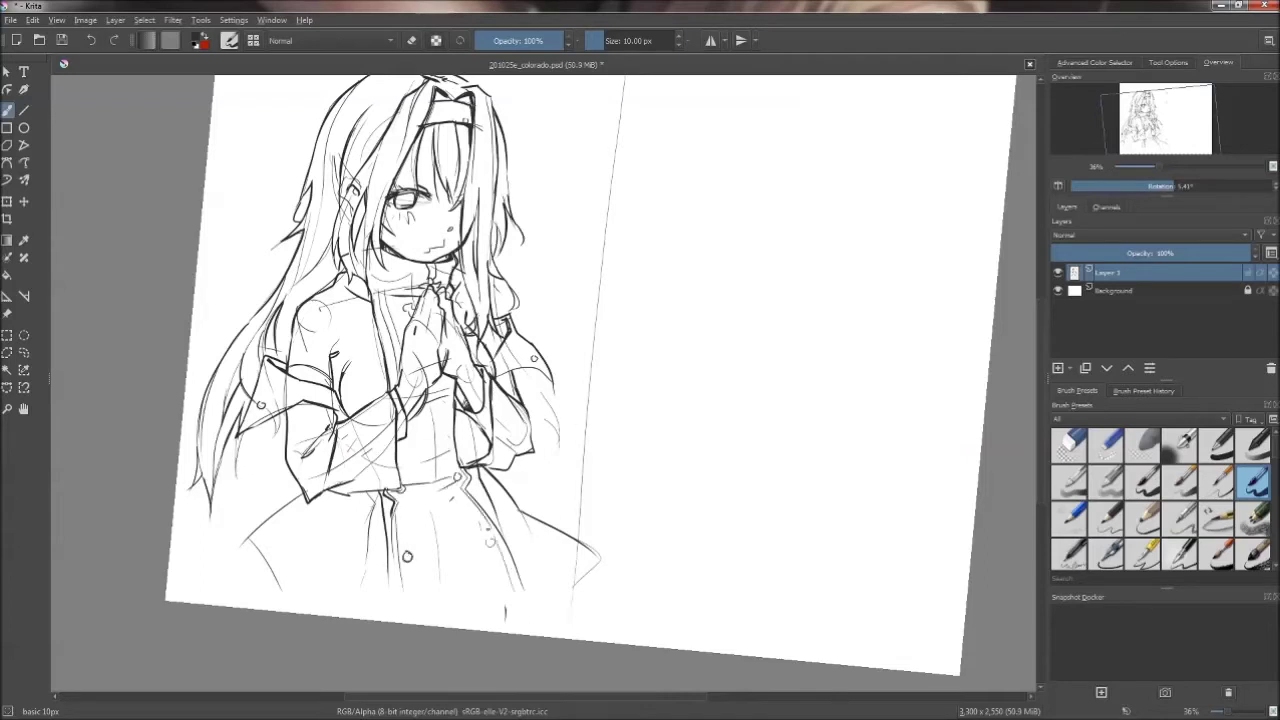
pyautogui.moveTo(388, 494)
pyautogui.mouseDown()
pyautogui.moveTo(375, 584)
pyautogui.moveTo(340, 552)
pyautogui.mouseUp()
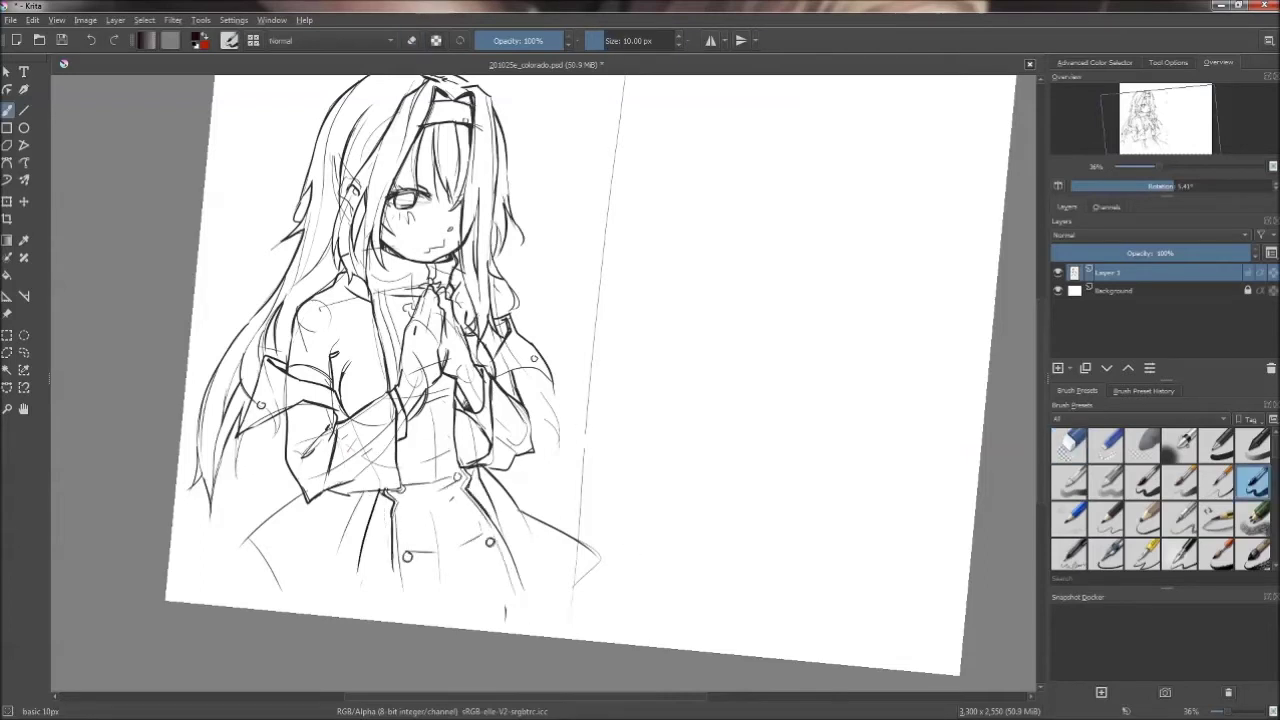
pyautogui.moveTo(360, 538); pyautogui.dragTo(346, 550)
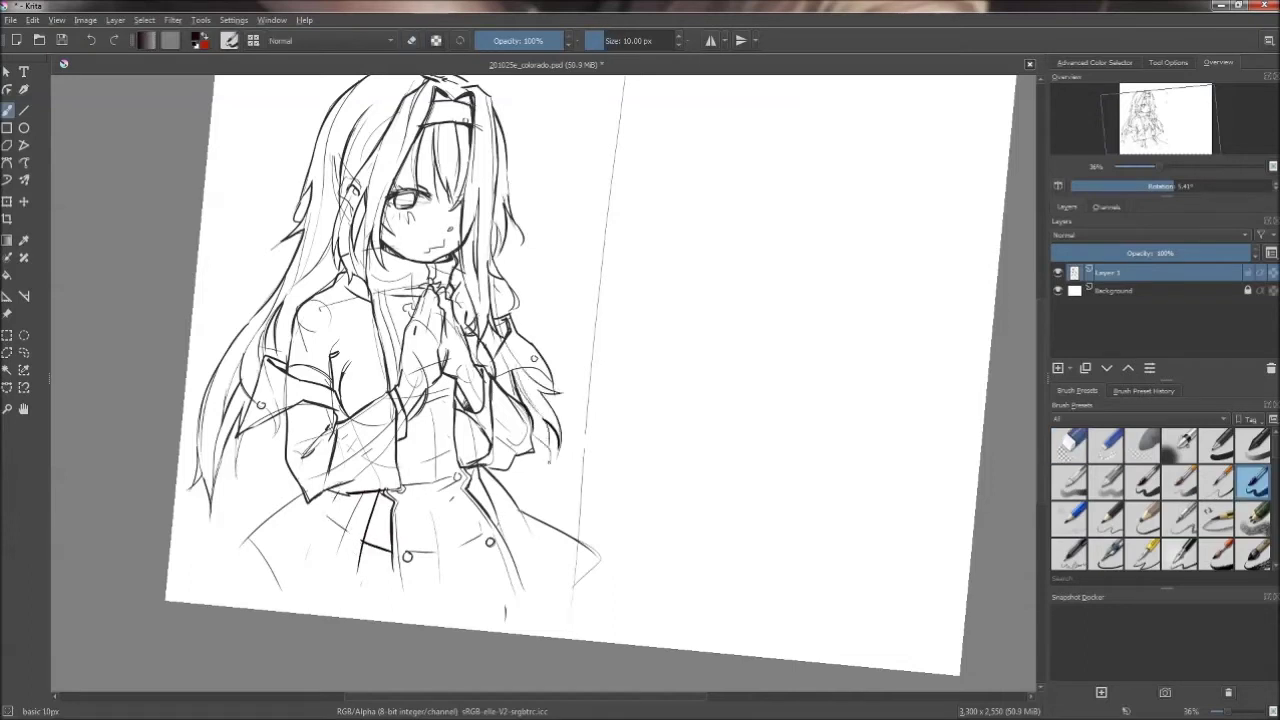
# - Erase leftover construction lines inside the near shoulder and sleeves, and darken the near shoulder's outline
pyautogui.press('e')
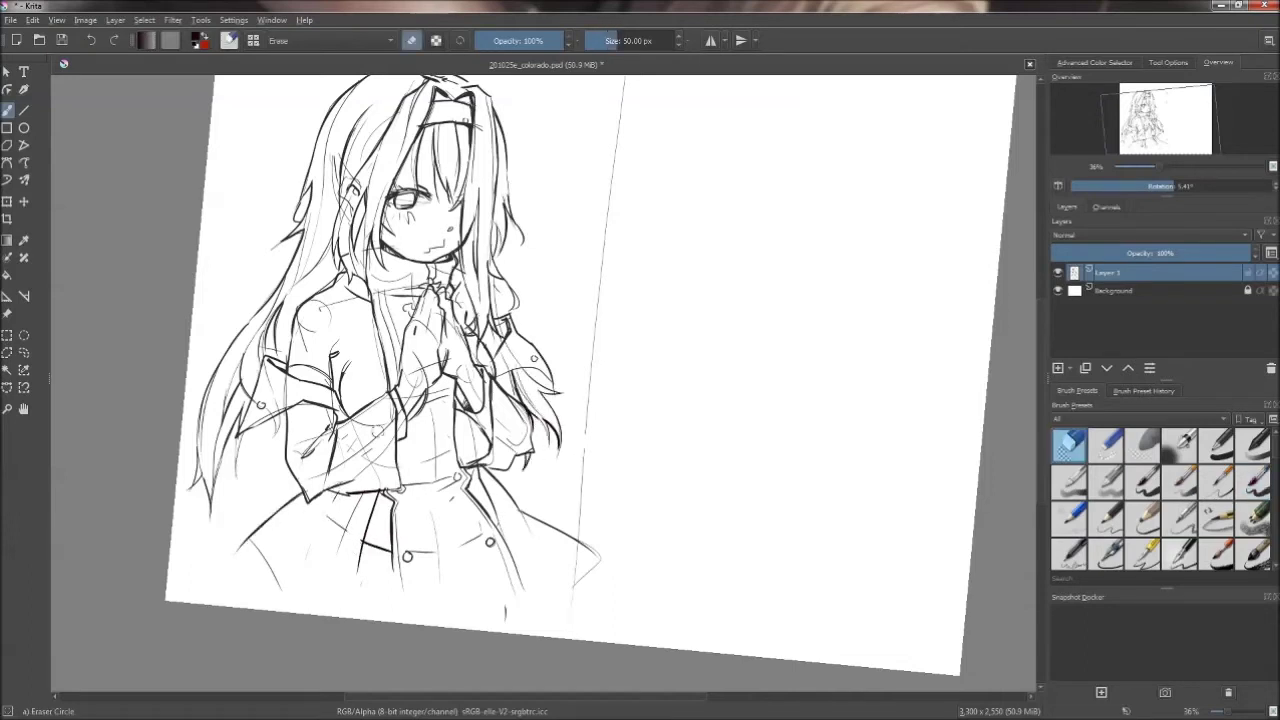
pyautogui.press('e')
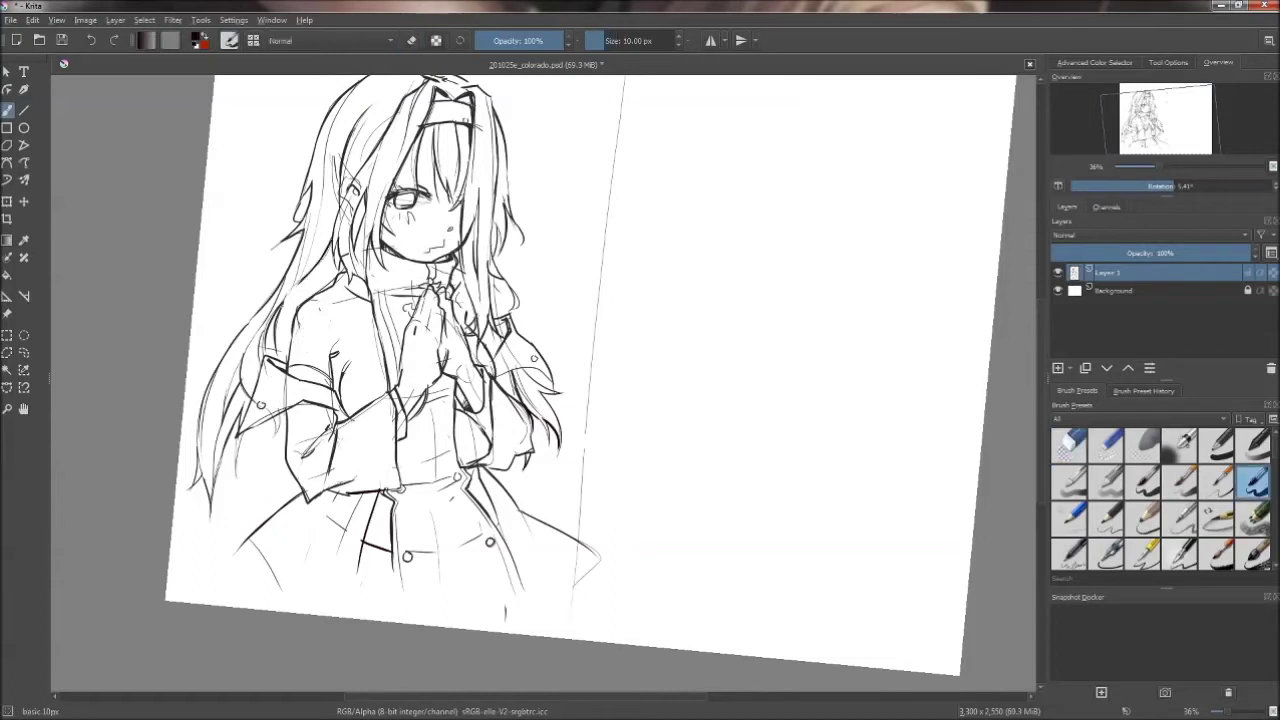
pyautogui.moveTo(303, 305); pyautogui.dragTo(293, 345)
pyautogui.press('e')
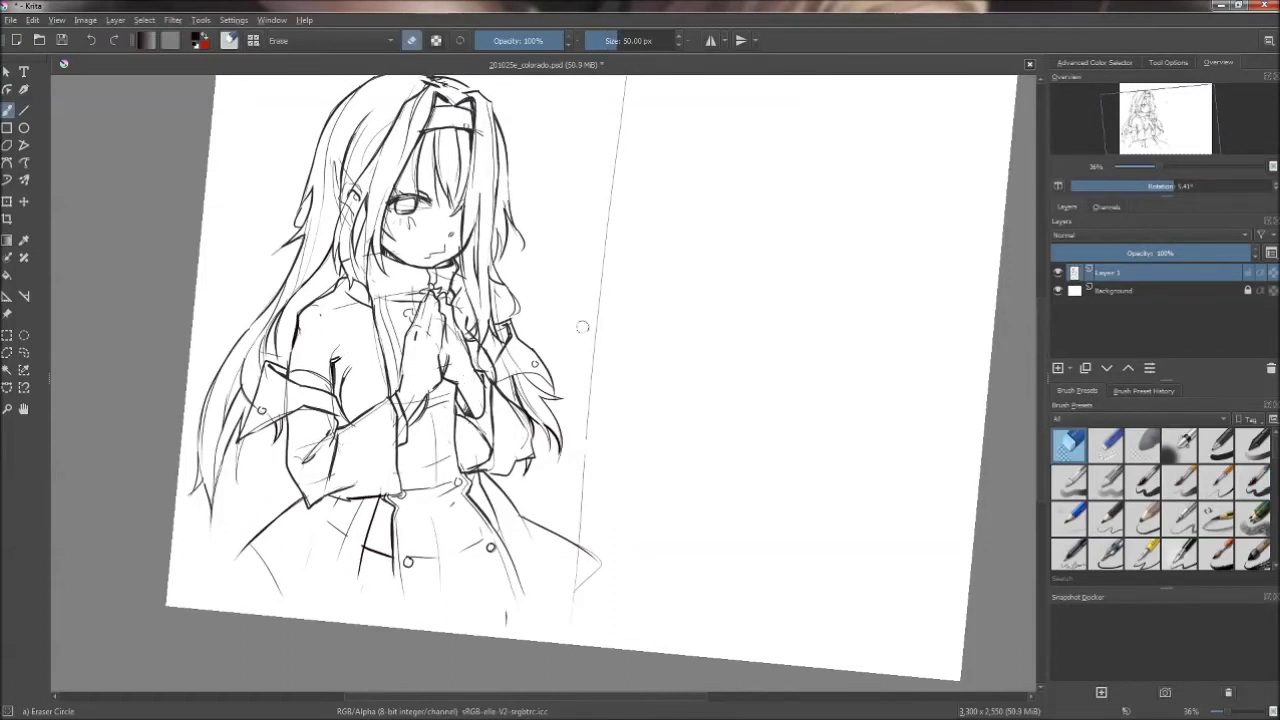
pyautogui.press('e')
pyautogui.press('e')
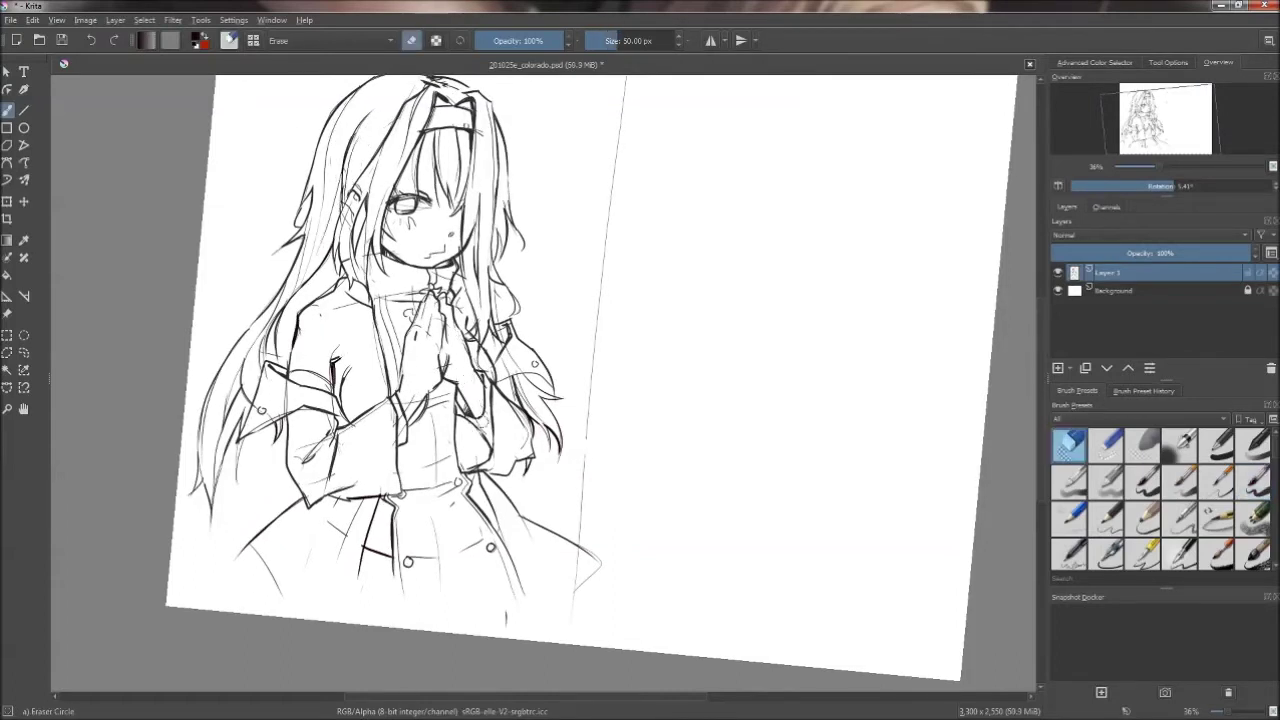
pyautogui.press('e')
# - Rotate the canvas and draw the crossed corset lacing at the waist below the hands
pyautogui.moveTo(1160, 186)
pyautogui.mouseDown()
pyautogui.moveTo(1215, 195)
pyautogui.moveTo(1135, 215)
pyautogui.mouseUp()
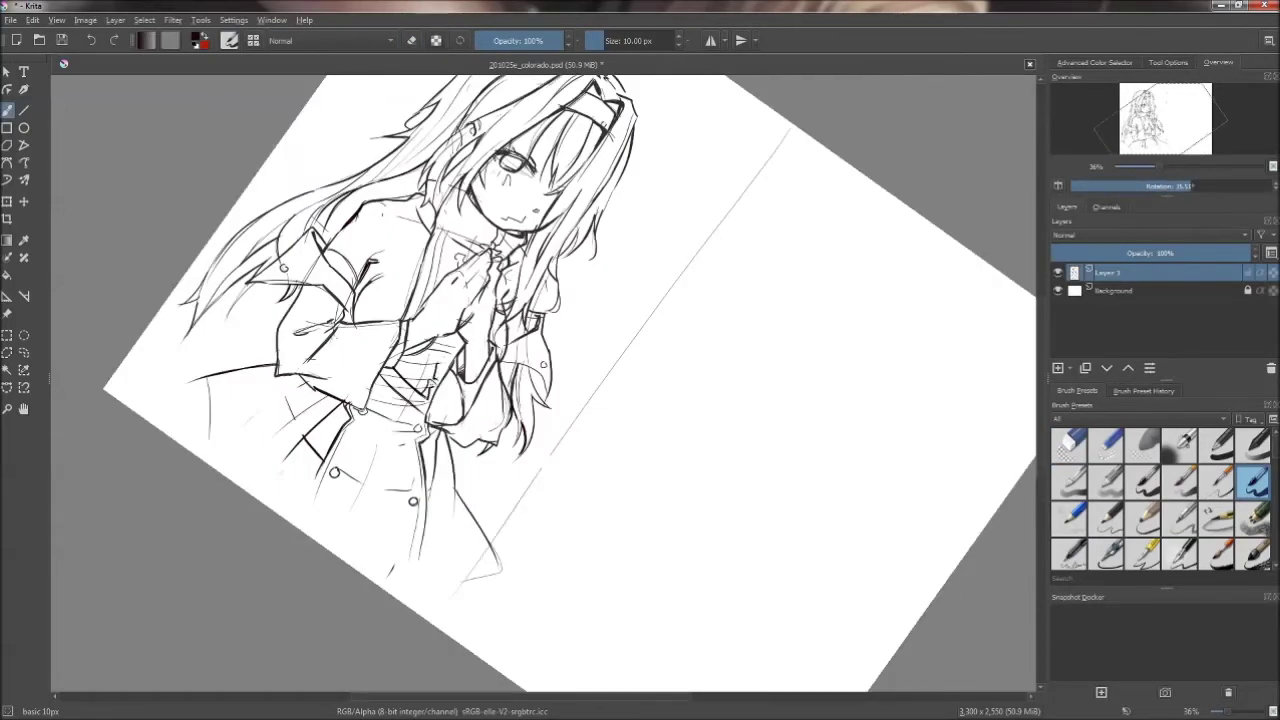
pyautogui.moveTo(1190, 186)
pyautogui.mouseDown()
pyautogui.moveTo(1227, 186)
pyautogui.moveTo(1168, 190)
pyautogui.mouseUp()
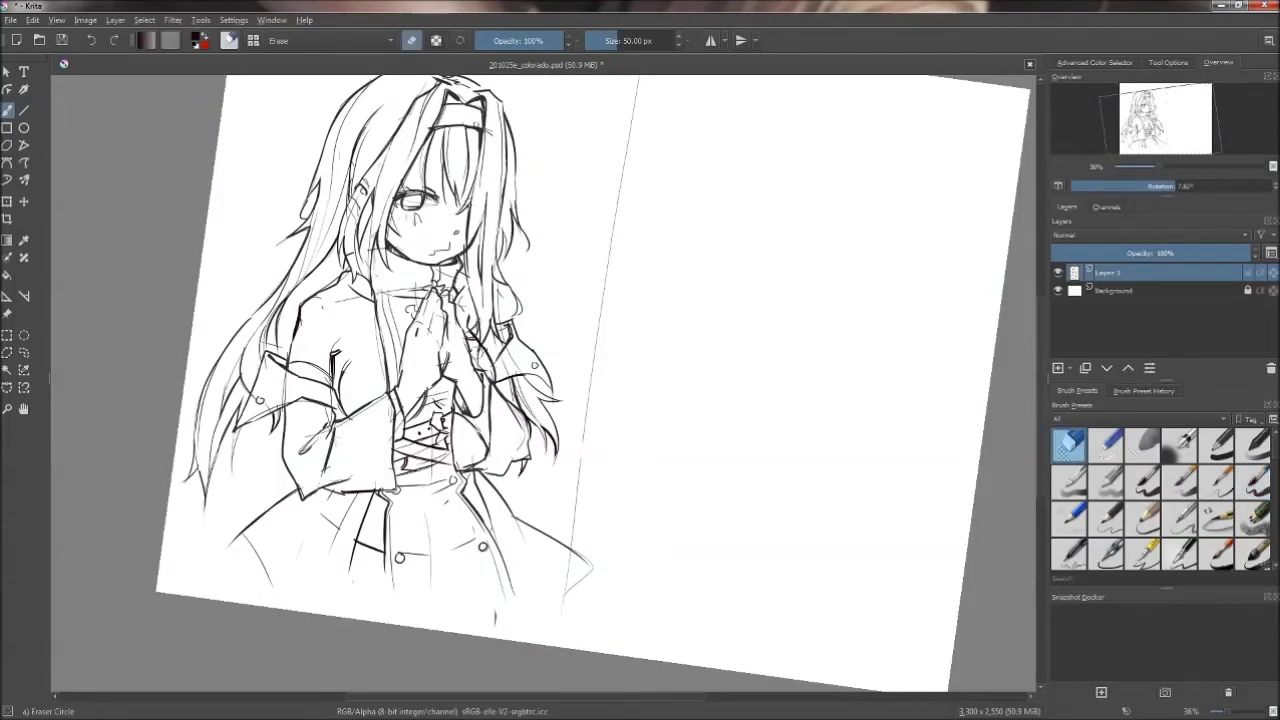
pyautogui.press('m')
pyautogui.press('m')
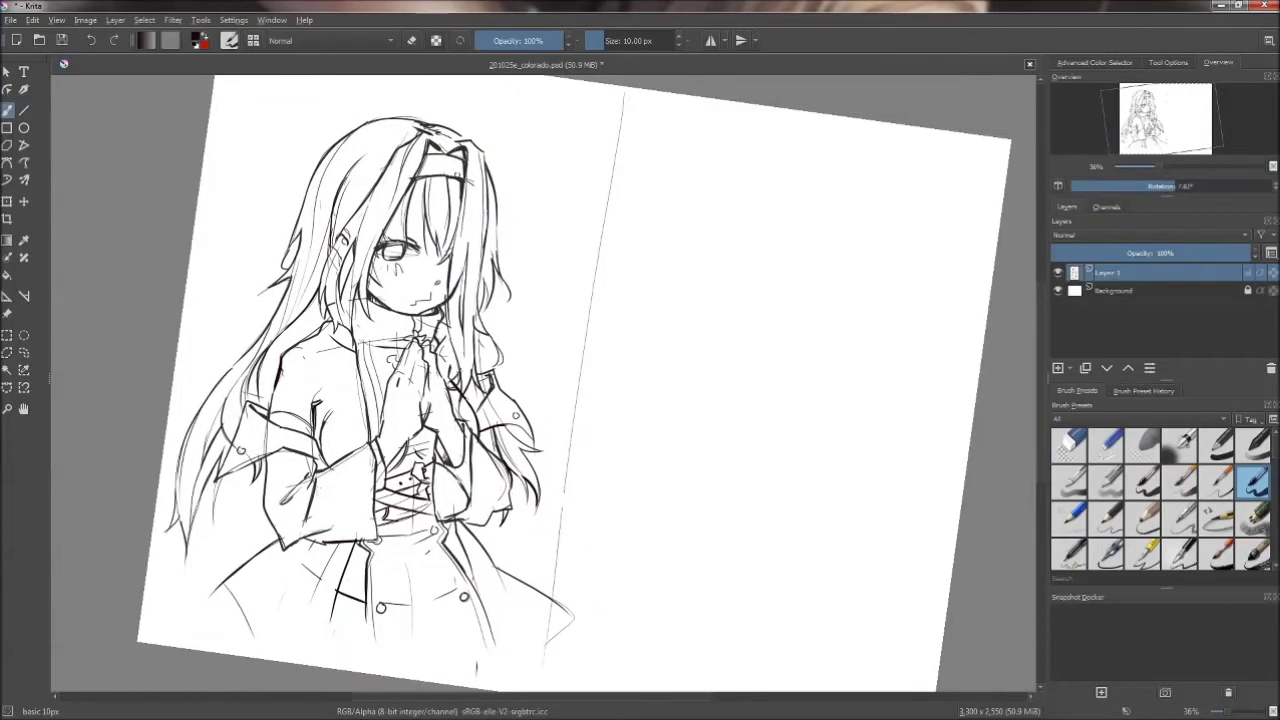
# - Tilt the canvas, draw the eyebrow and add the iris and pupil inside the visible eye
pyautogui.press('4')
pyautogui.press('4')
pyautogui.press('4')
pyautogui.press('4')
pyautogui.press('6')
pyautogui.press('6')
pyautogui.press('6')
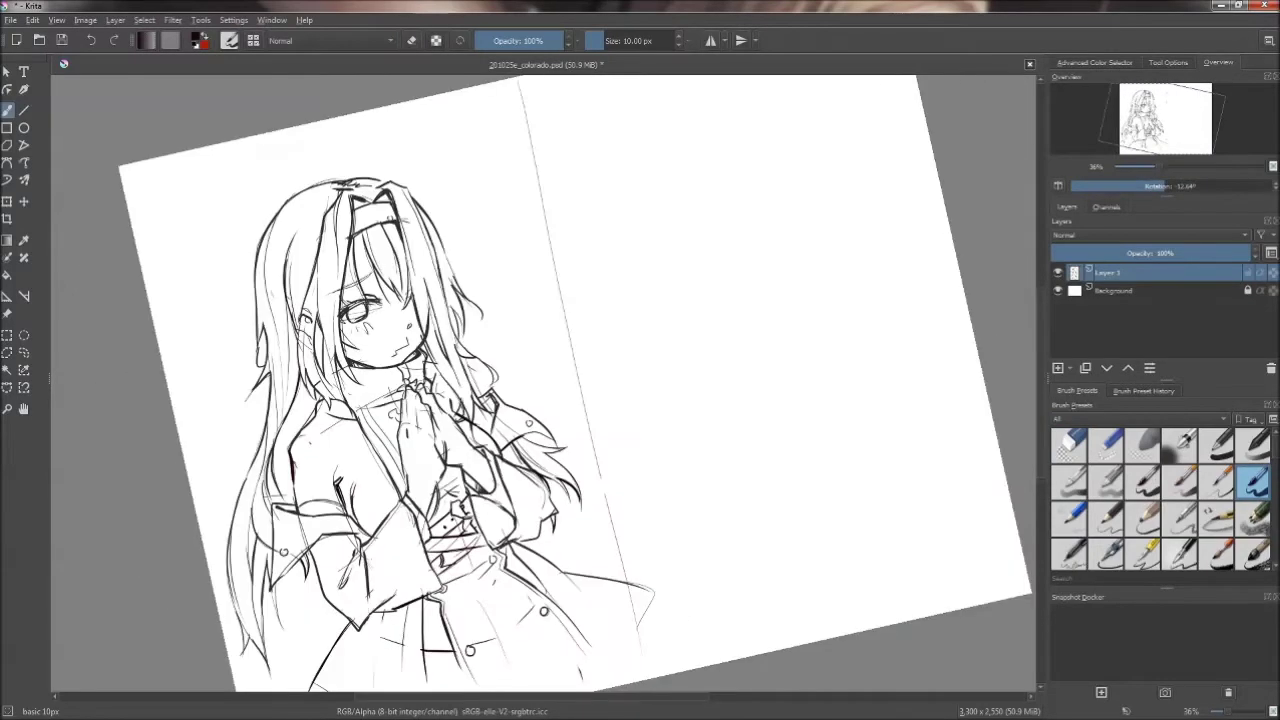
pyautogui.press('/')
pyautogui.press('/')
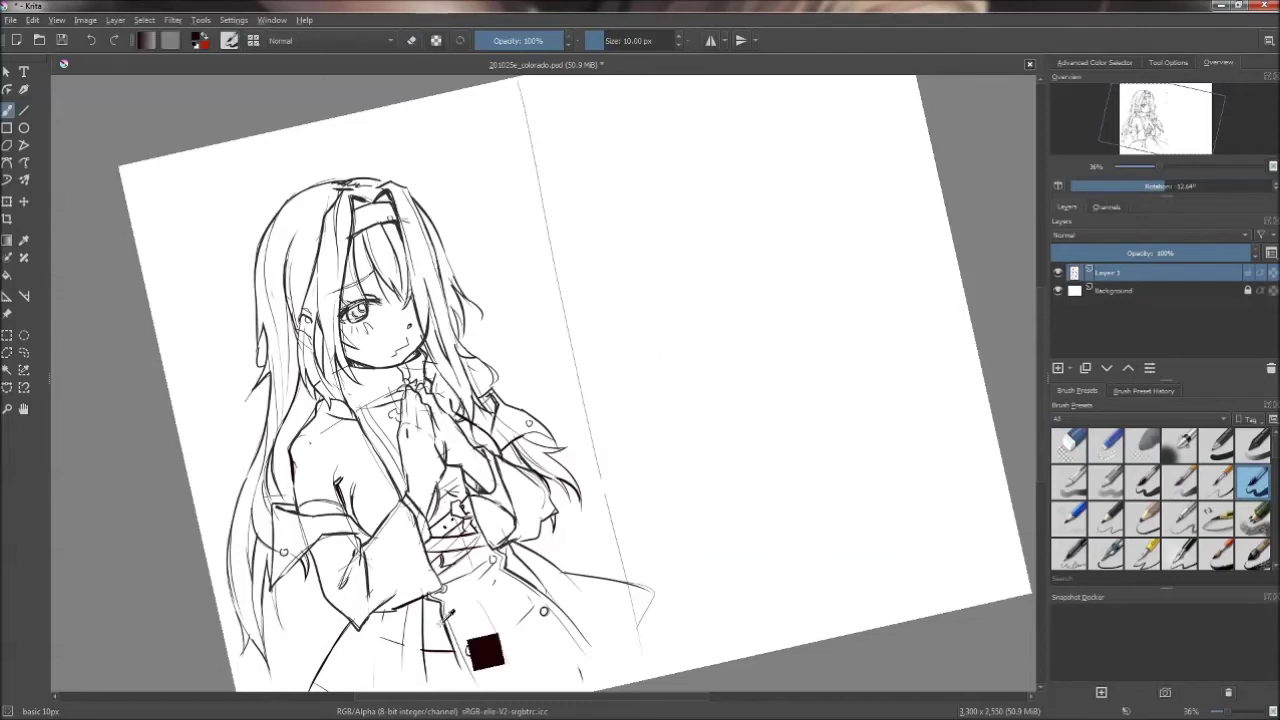
pyautogui.press('4')
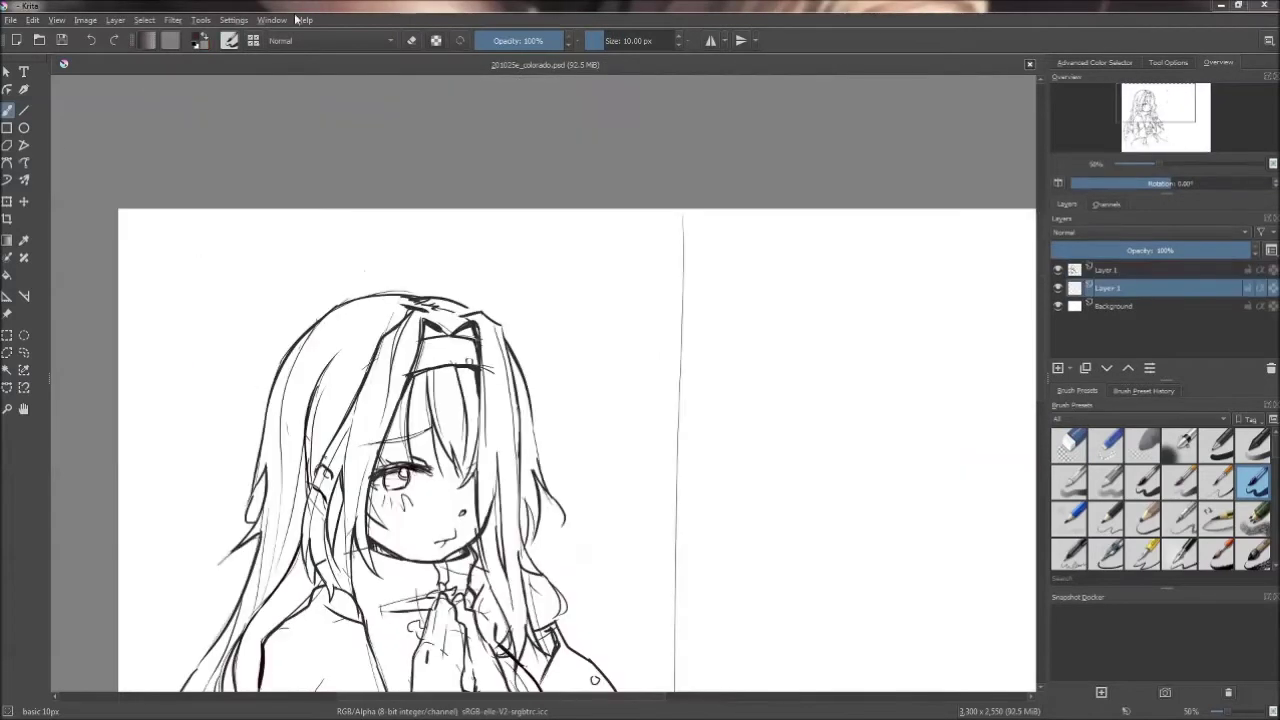
# - Block in the whole figure with warm grey on the layer below the line art, using a 40 px basic brush
pyautogui.click(145, 40)
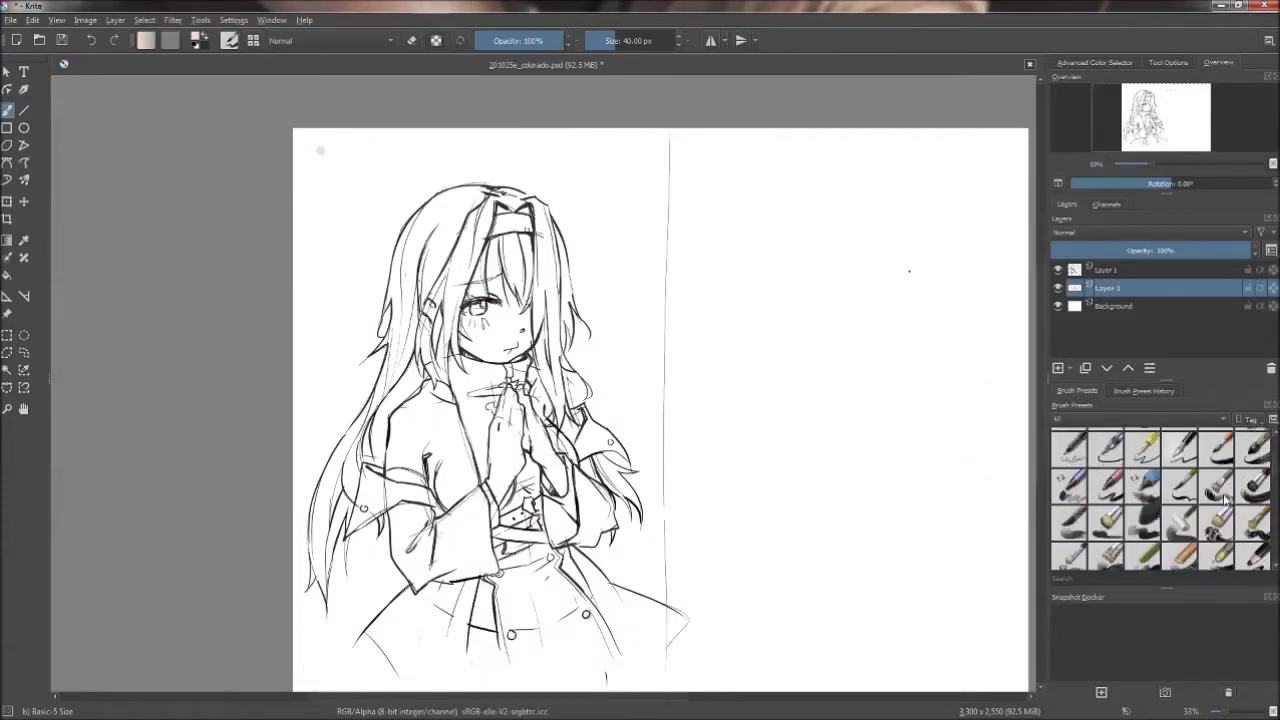
pyautogui.click(1253, 485)
pyautogui.moveTo(591, 217)
pyautogui.mouseDown()
pyautogui.moveTo(371, 234)
pyautogui.moveTo(330, 440)
pyautogui.mouseUp()
pyautogui.moveTo(600, 400)
pyautogui.mouseDown()
pyautogui.moveTo(330, 560)
pyautogui.moveTo(380, 620)
pyautogui.moveTo(450, 660)
pyautogui.mouseUp()
# - Choose a pale peach skin tone and paint the face with it
pyautogui.press('p')
pyautogui.press('+')
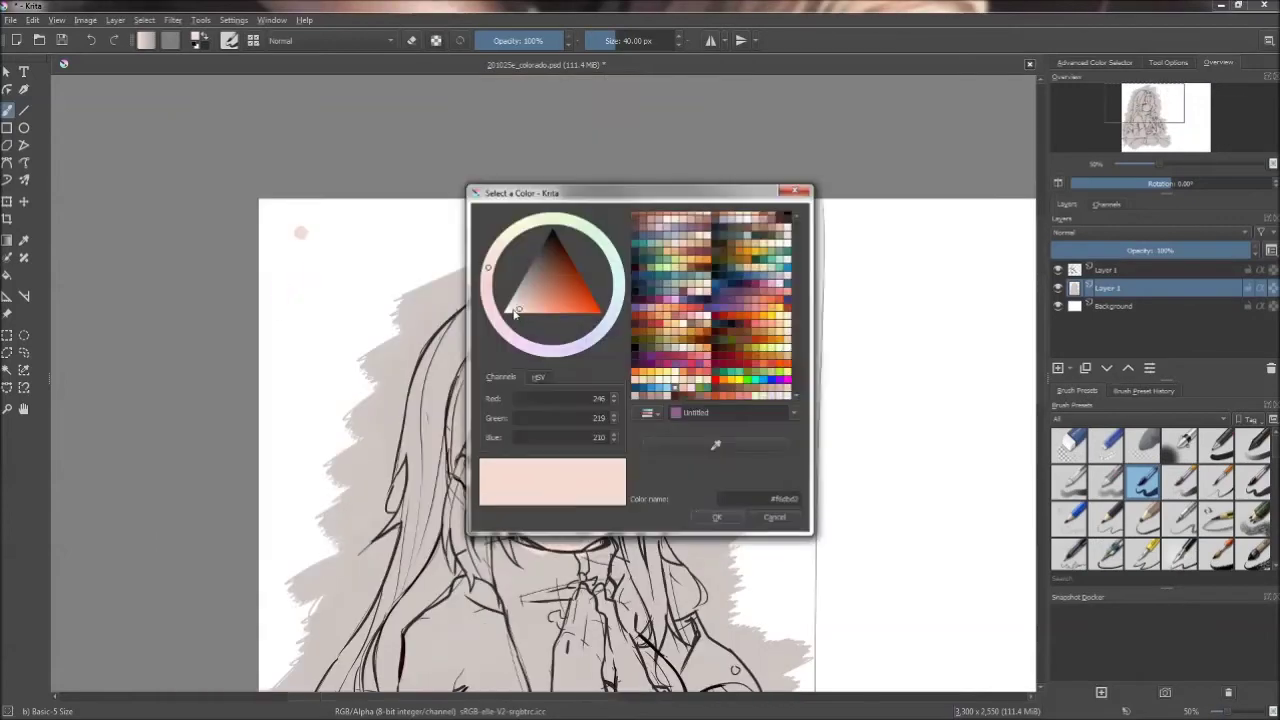
pyautogui.moveTo(520, 400); pyautogui.dragTo(560, 530)
pyautogui.moveTo(560, 470); pyautogui.dragTo(590, 530)
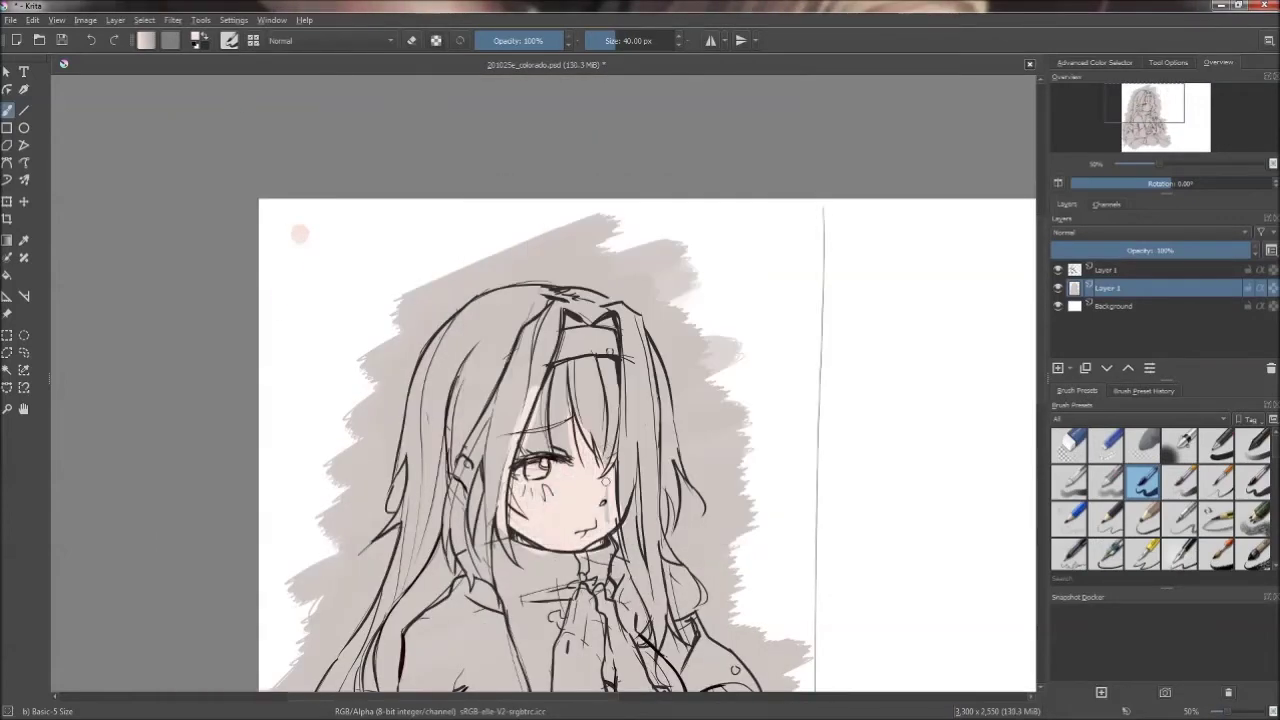
# - Trace the near shoulder, sleeve opening and neckline edges with the skin tone
pyautogui.scroll(-2, 560, 480)
pyautogui.moveTo(500, 490); pyautogui.dragTo(420, 640)
pyautogui.moveTo(410, 480); pyautogui.dragTo(465, 680)
pyautogui.click(1155, 118)
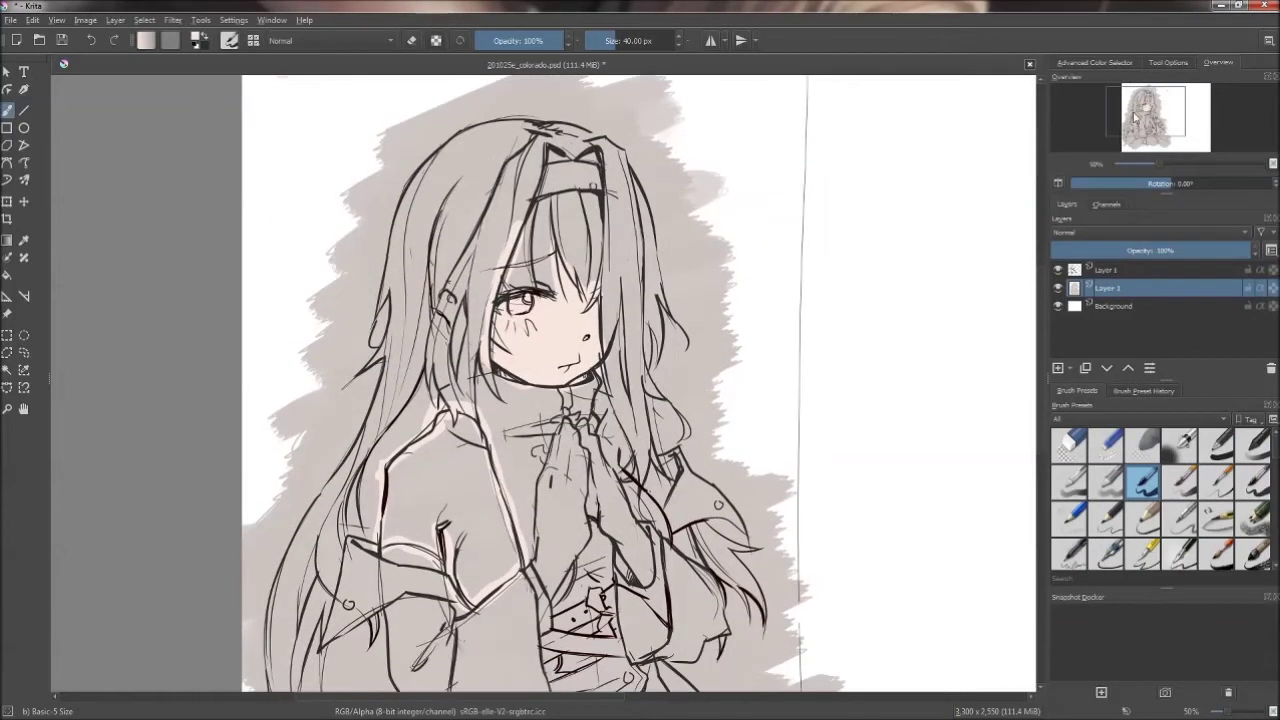
# - Hide the colour layer and touch up the sketch lines on the line-art layer
pyautogui.click(1058, 287)
pyautogui.click(1105, 269)
pyautogui.click(1254, 482)
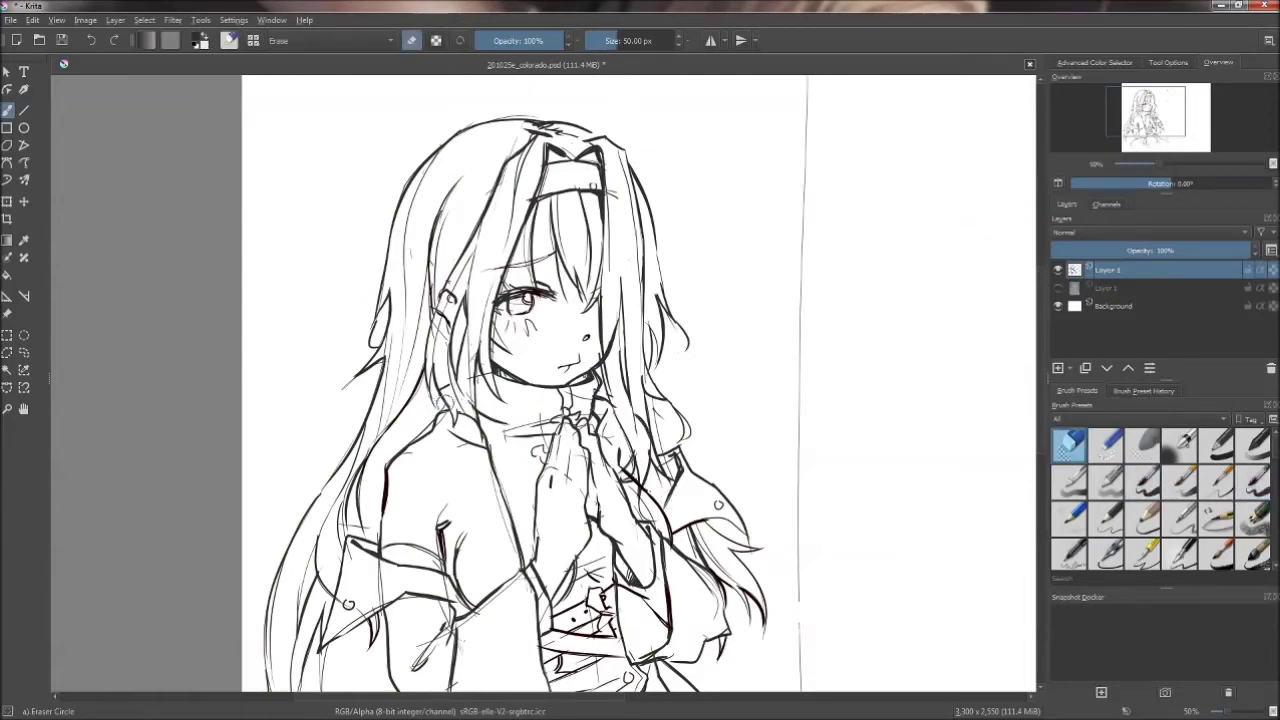
# - Show the colour layer again and fill the near shoulder, arm and praying hands with the peach skin tone, using the 40 px basic brush
pyautogui.click(1058, 287)
pyautogui.click(1105, 287)
pyautogui.click(1145, 482)
pyautogui.click(1155, 118)
pyautogui.moveTo(560, 330)
pyautogui.mouseDown()
pyautogui.moveTo(630, 460)
pyautogui.moveTo(625, 440)
pyautogui.mouseUp()
pyautogui.click(1158, 128)
pyautogui.click(1145, 121)
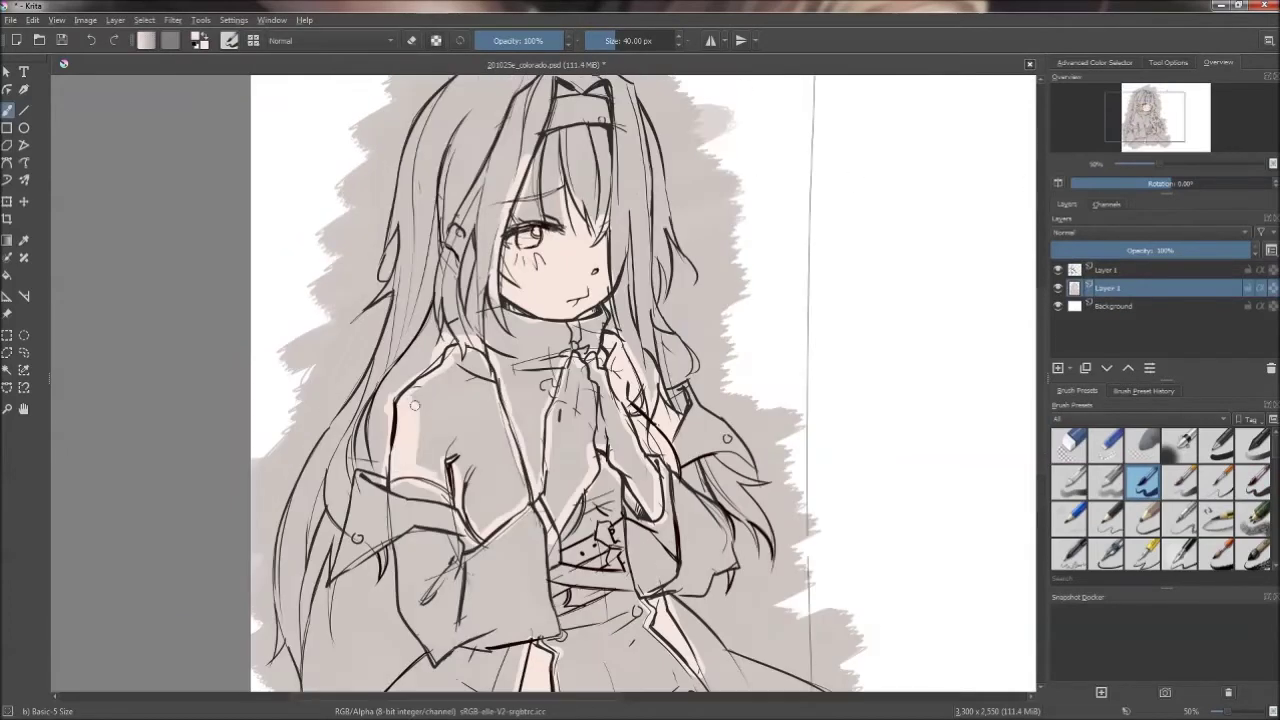
pyautogui.moveTo(410, 470); pyautogui.dragTo(500, 352)
pyautogui.moveTo(470, 530); pyautogui.dragTo(612, 368)
pyautogui.moveTo(600, 420); pyautogui.dragTo(645, 505)
# - Choose a pale bluish white, add its swatch beside the skin swatch and paint the hair around the face
pyautogui.click(146, 40)
pyautogui.moveTo(575, 350); pyautogui.dragTo(614, 333)
pyautogui.click(510, 310)
pyautogui.click(717, 517)
pyautogui.click(354, 210)
pyautogui.moveTo(590, 378); pyautogui.dragTo(585, 430)
pyautogui.moveTo(620, 390); pyautogui.dragTo(648, 457)
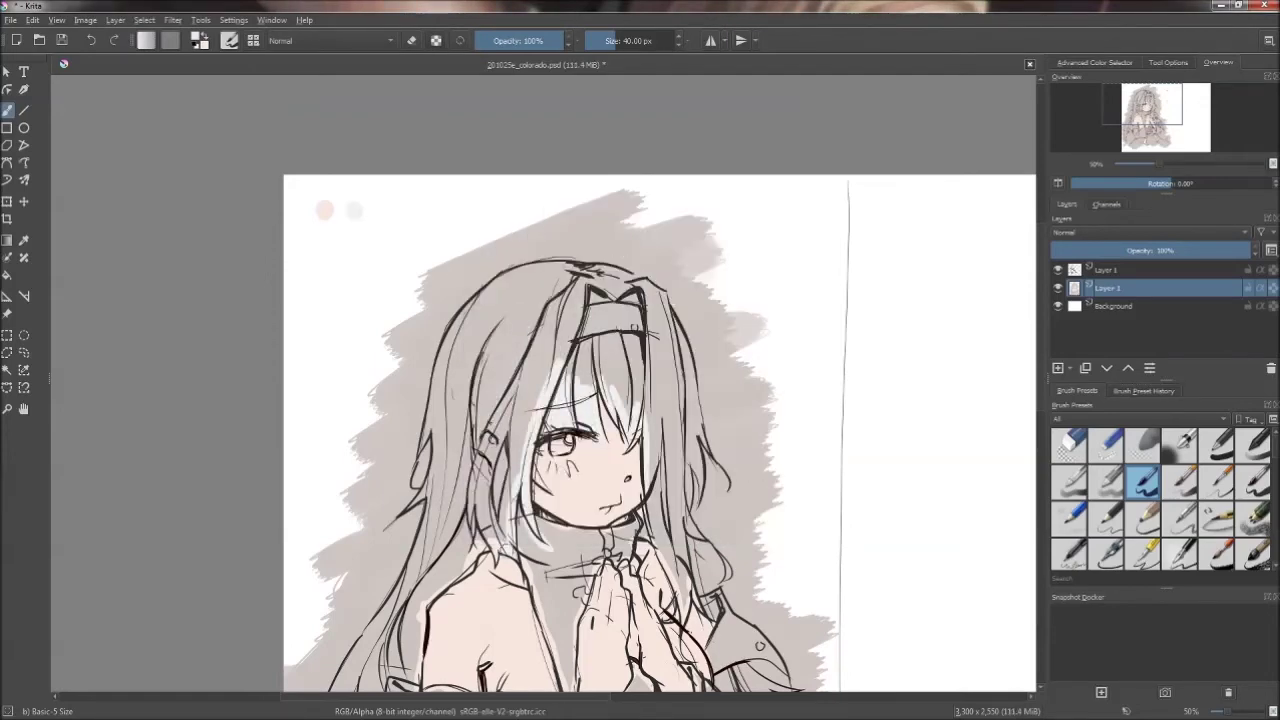
# - Trace the outer contour of the hair with the pale hair colour, covering the crown, both sides and the strands by the hands
pyautogui.moveTo(470, 536); pyautogui.dragTo(492, 544)
pyautogui.press('-')
pyautogui.moveTo(470, 320); pyautogui.dragTo(460, 395)
pyautogui.press('+')
pyautogui.moveTo(660, 550)
pyautogui.mouseDown()
pyautogui.moveTo(632, 502)
pyautogui.moveTo(650, 388)
pyautogui.mouseUp()
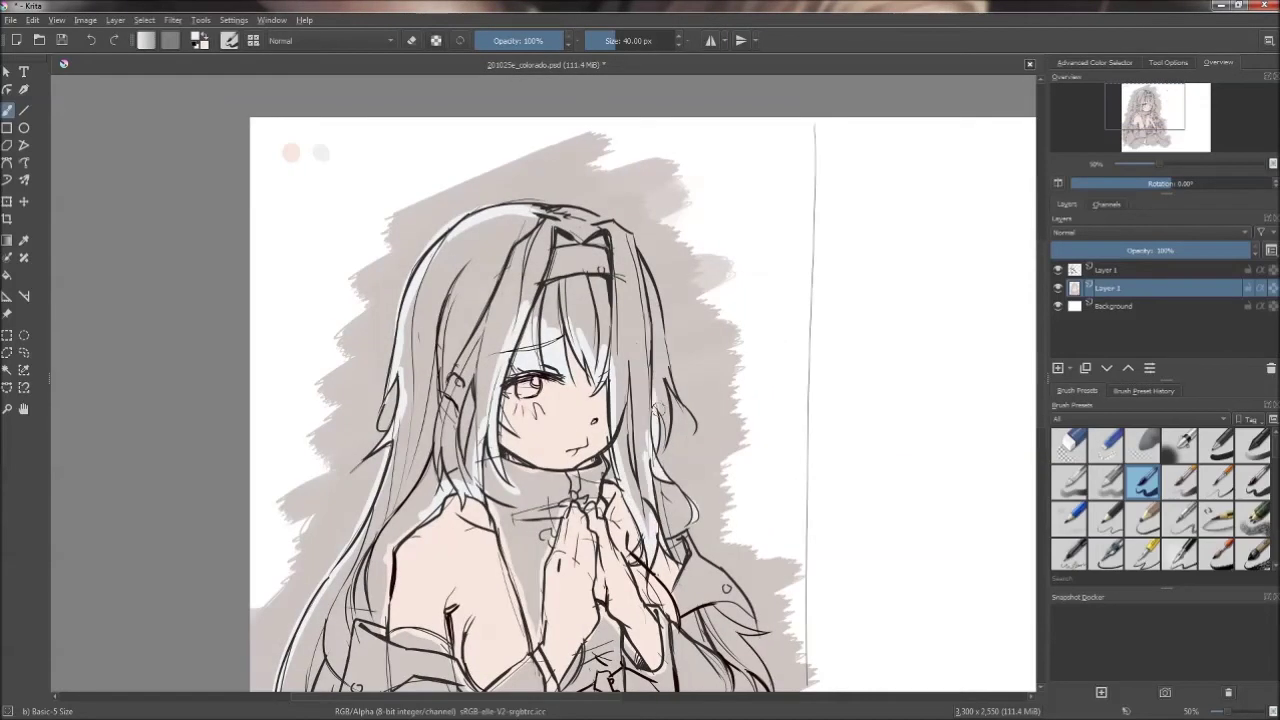
pyautogui.moveTo(670, 440); pyautogui.dragTo(655, 305)
pyautogui.moveTo(655, 345); pyautogui.dragTo(625, 240)
pyautogui.moveTo(535, 240); pyautogui.dragTo(610, 206)
# - Paint the long near-side locks and the strands beside the ear with the pale hair colour
pyautogui.press('-')
pyautogui.moveTo(410, 400)
pyautogui.mouseDown()
pyautogui.moveTo(400, 495)
pyautogui.moveTo(430, 500)
pyautogui.mouseUp()
pyautogui.moveTo(380, 520); pyautogui.dragTo(360, 670)
pyautogui.press('+')
pyautogui.click(1166, 122)
pyautogui.moveTo(1166, 122); pyautogui.dragTo(1143, 112)
pyautogui.moveTo(460, 330); pyautogui.dragTo(395, 430)
pyautogui.moveTo(445, 245); pyautogui.dragTo(505, 375)
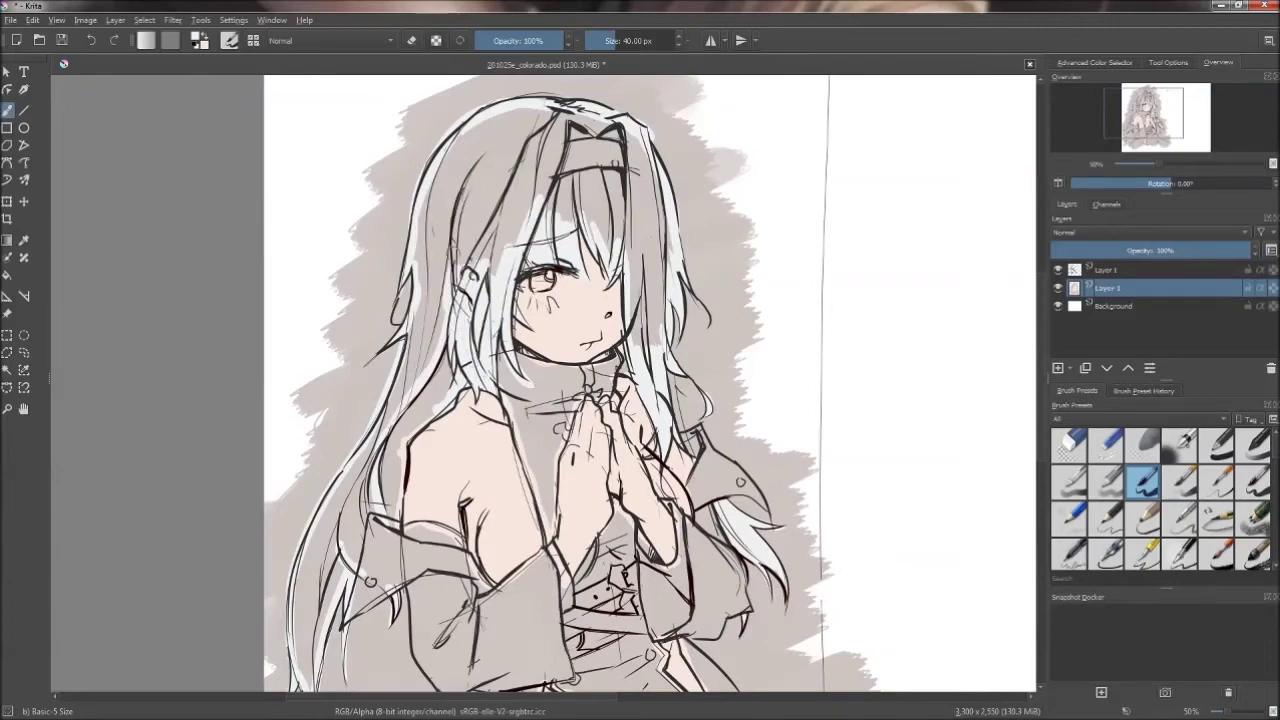
# - Fill the remaining grey areas of the crown, bangs and long locks with the pale hair colour
pyautogui.moveTo(395, 410); pyautogui.dragTo(330, 630)
pyautogui.moveTo(362, 478); pyautogui.dragTo(306, 625)
pyautogui.moveTo(1166, 118); pyautogui.dragTo(1163, 106)
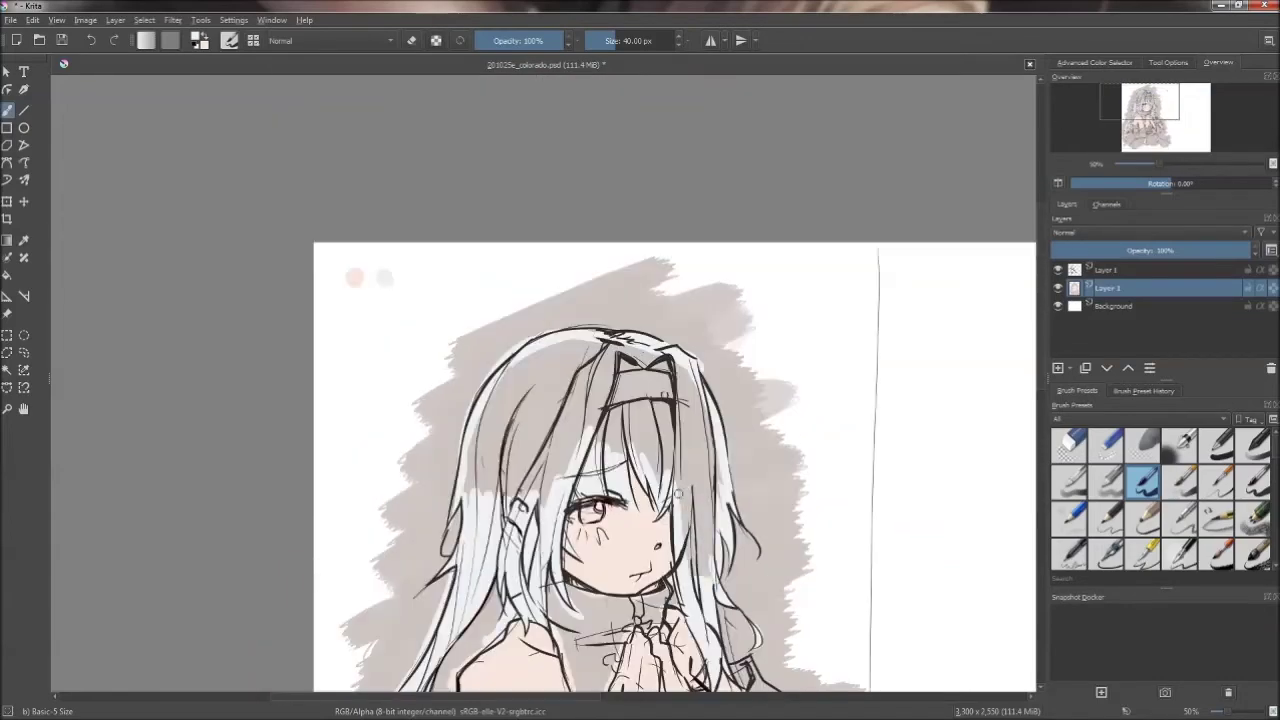
pyautogui.moveTo(665, 370); pyautogui.dragTo(700, 490)
pyautogui.moveTo(490, 400); pyautogui.dragTo(570, 505)
pyautogui.moveTo(590, 345); pyautogui.dragTo(500, 435)
pyautogui.moveTo(1164, 122); pyautogui.dragTo(1163, 122)
# - Choose a crimson tone, add its swatch beside the others and paint the headband and the near upper-sleeve band
pyautogui.click(146, 40)
pyautogui.click(600, 250)
pyautogui.click(555, 300)
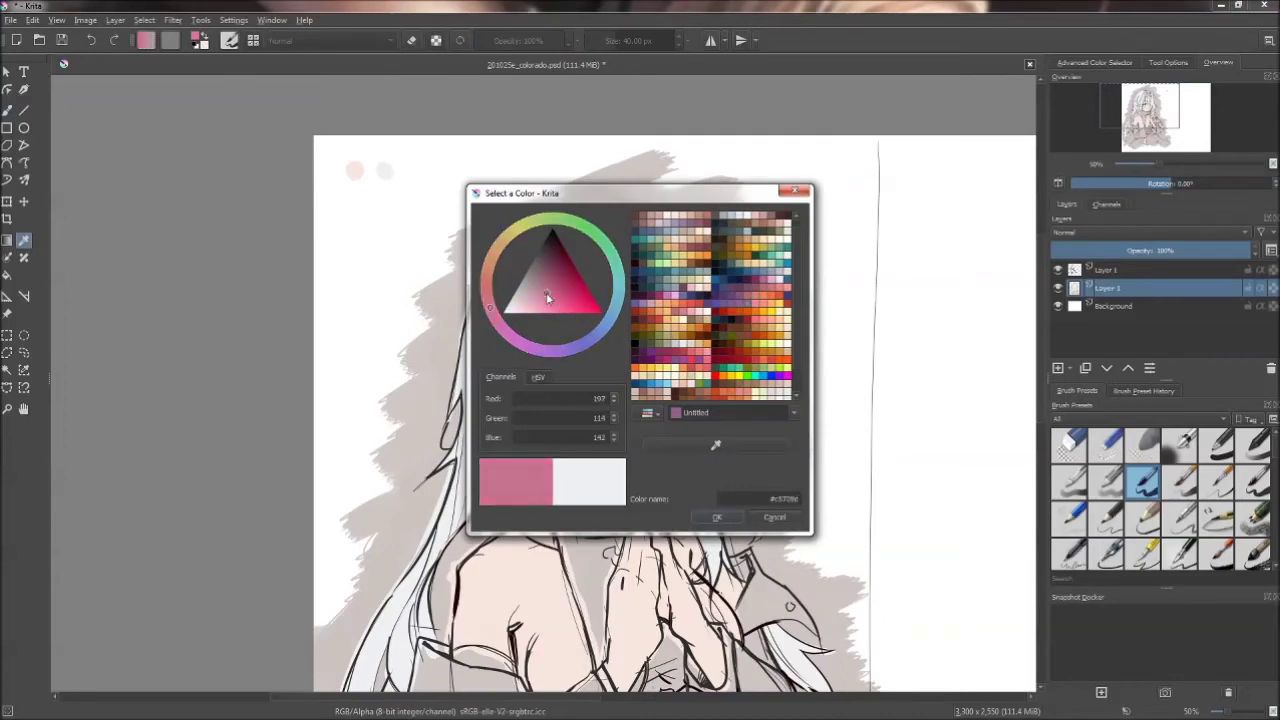
pyautogui.click(760, 508)
pyautogui.click(414, 170)
pyautogui.moveTo(618, 285); pyautogui.dragTo(668, 266)
pyautogui.moveTo(1163, 118); pyautogui.dragTo(1164, 129)
pyautogui.moveTo(472, 440); pyautogui.dragTo(530, 458)
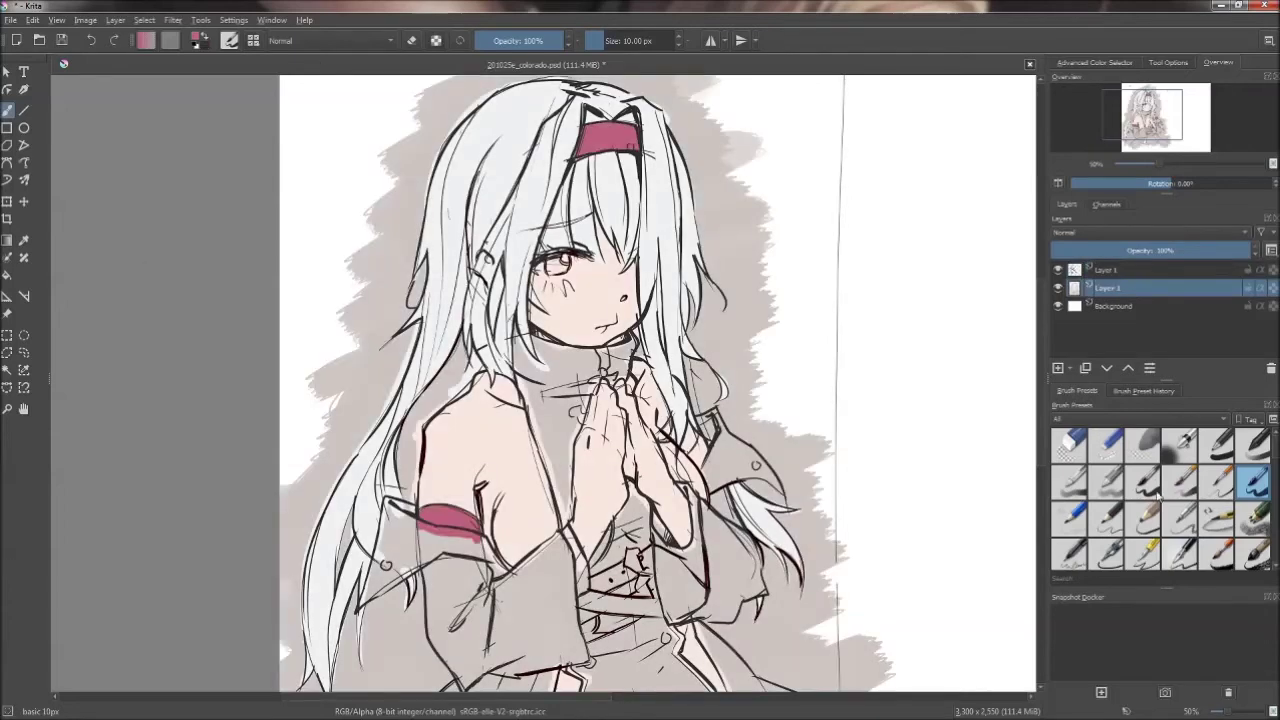
# - Choose white and paint the folded sleeve cuffs and the dress trim with the 40 px basic brush
pyautogui.click(1145, 480)
pyautogui.click(146, 40)
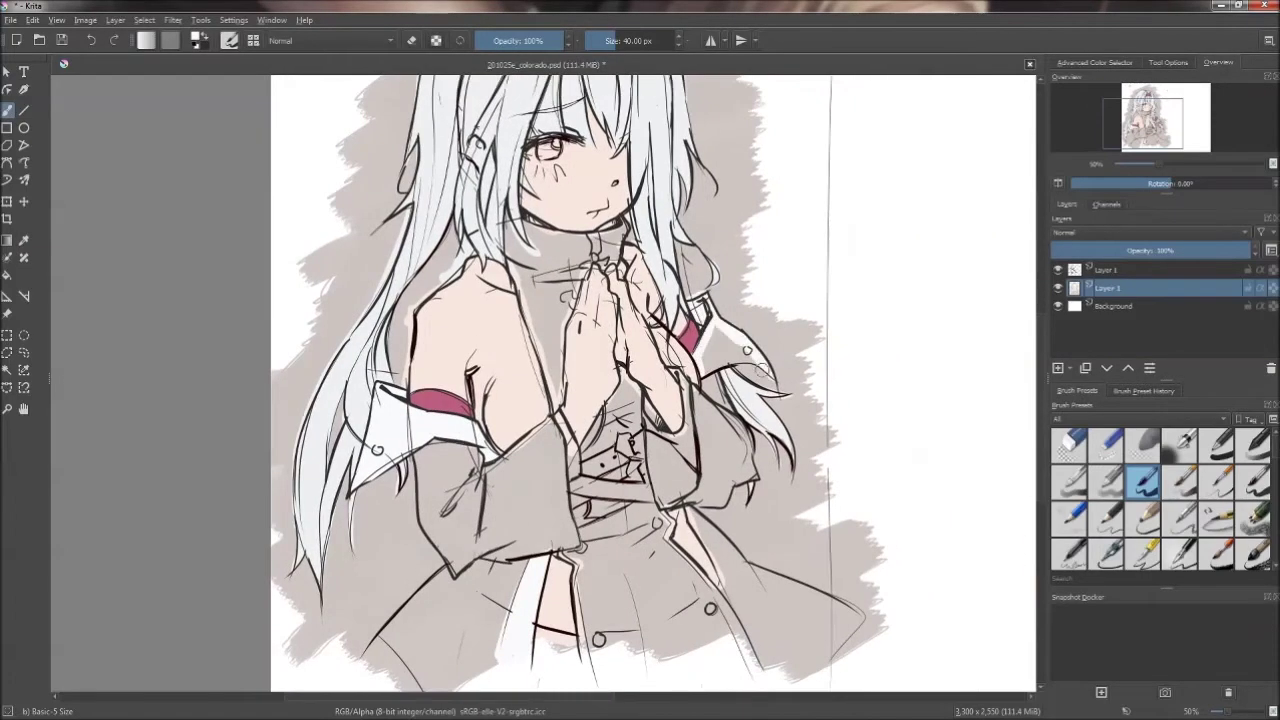
pyautogui.moveTo(680, 390); pyautogui.dragTo(685, 441)
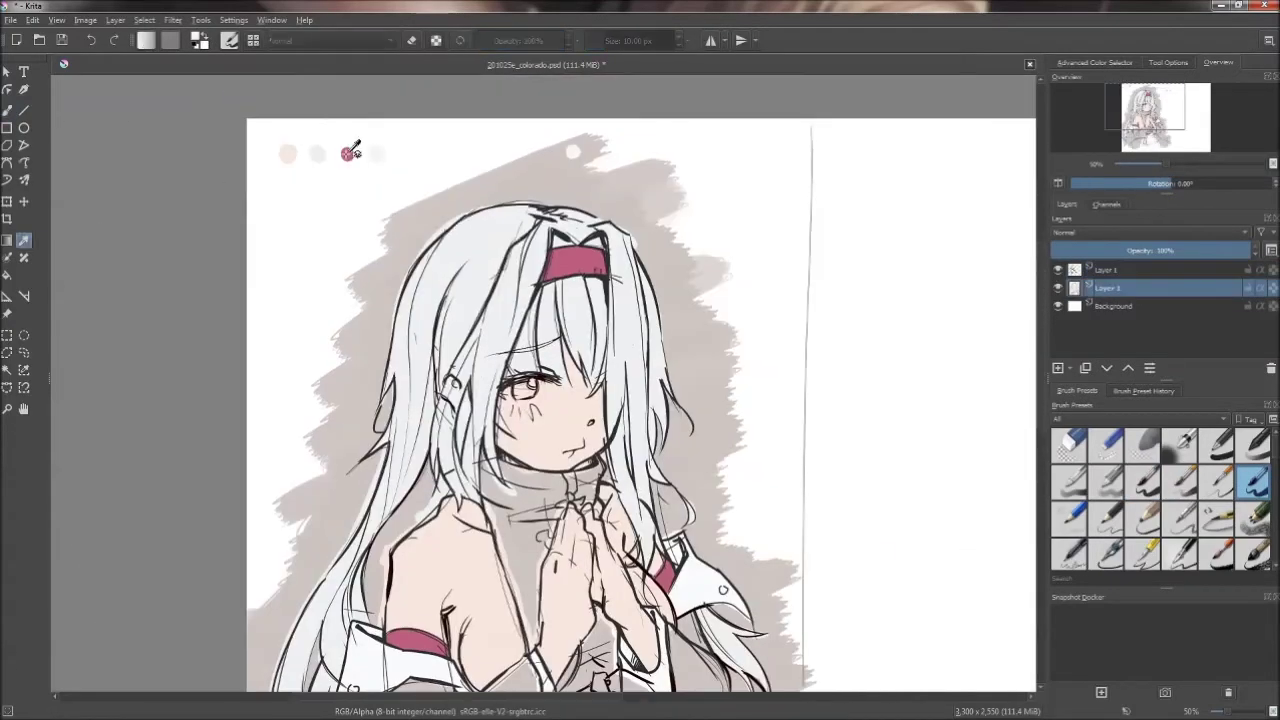
# - Block in the dress in purple, the corset in dark grey and the buttons in gold, adding a swatch for each colour
pyautogui.scroll(-5, 757, 518)
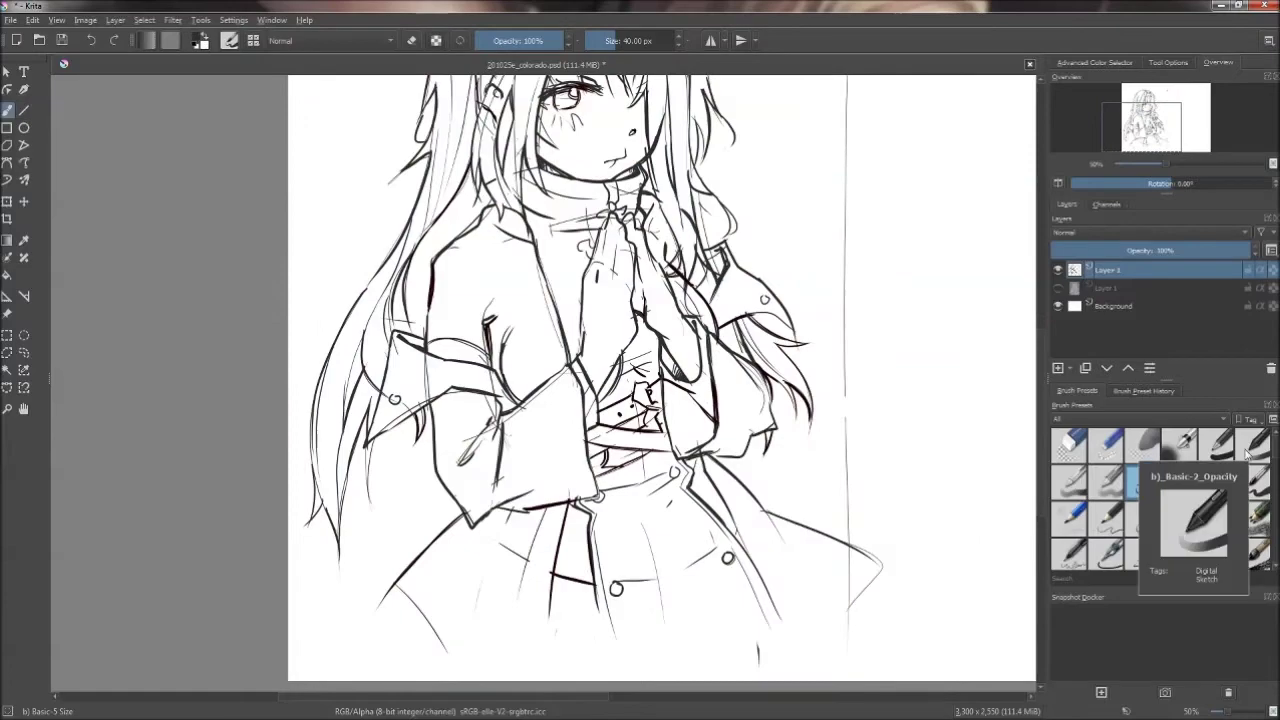
pyautogui.click(1253, 482)
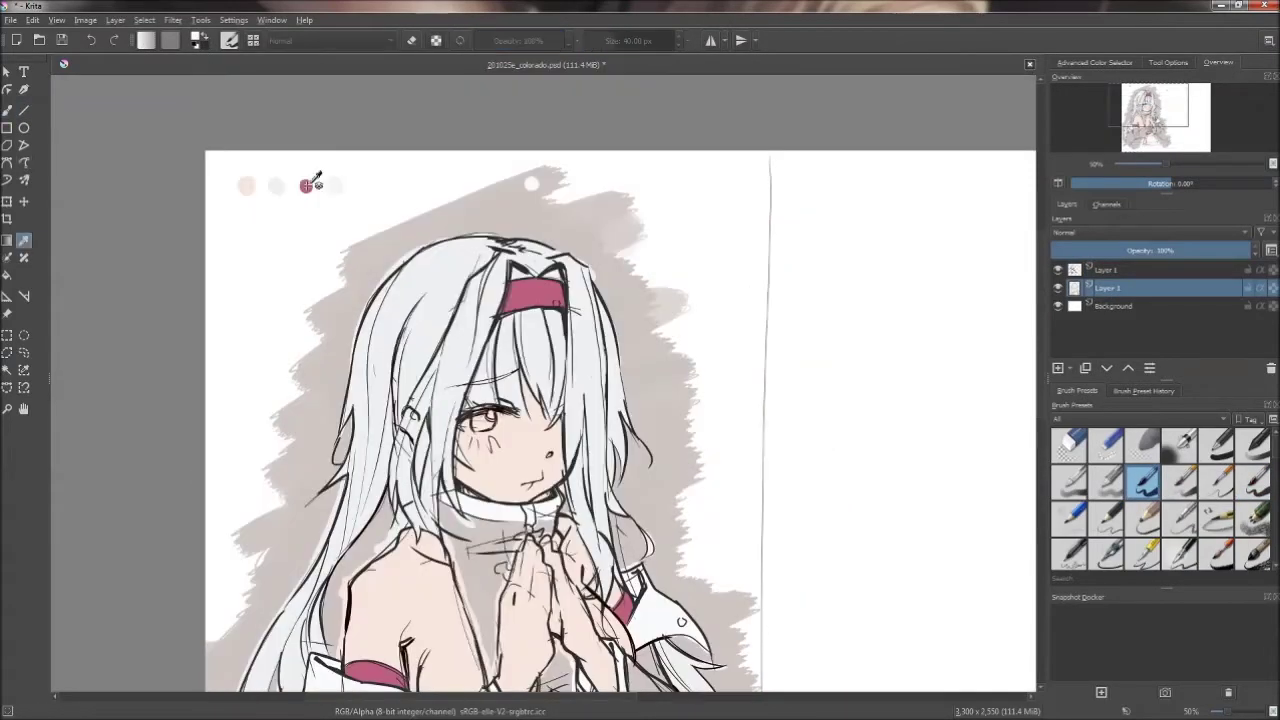
pyautogui.click(717, 517)
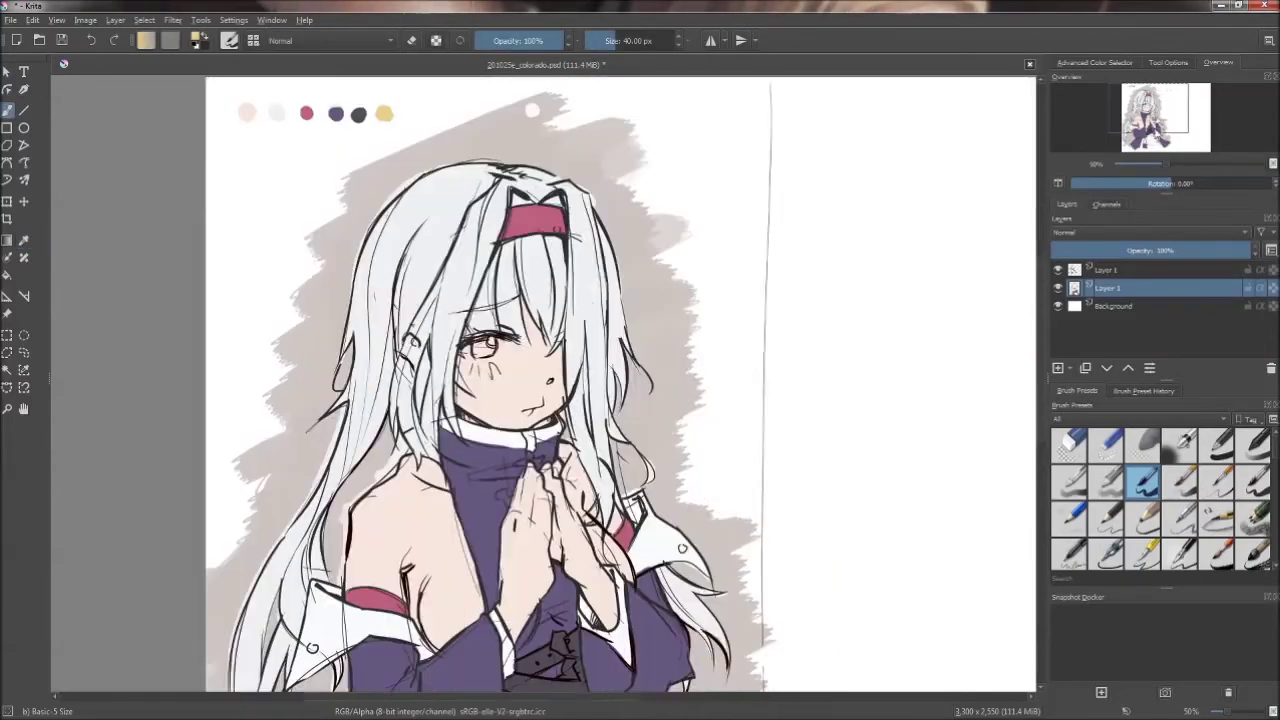
pyautogui.moveTo(1174, 133); pyautogui.dragTo(1152, 118)
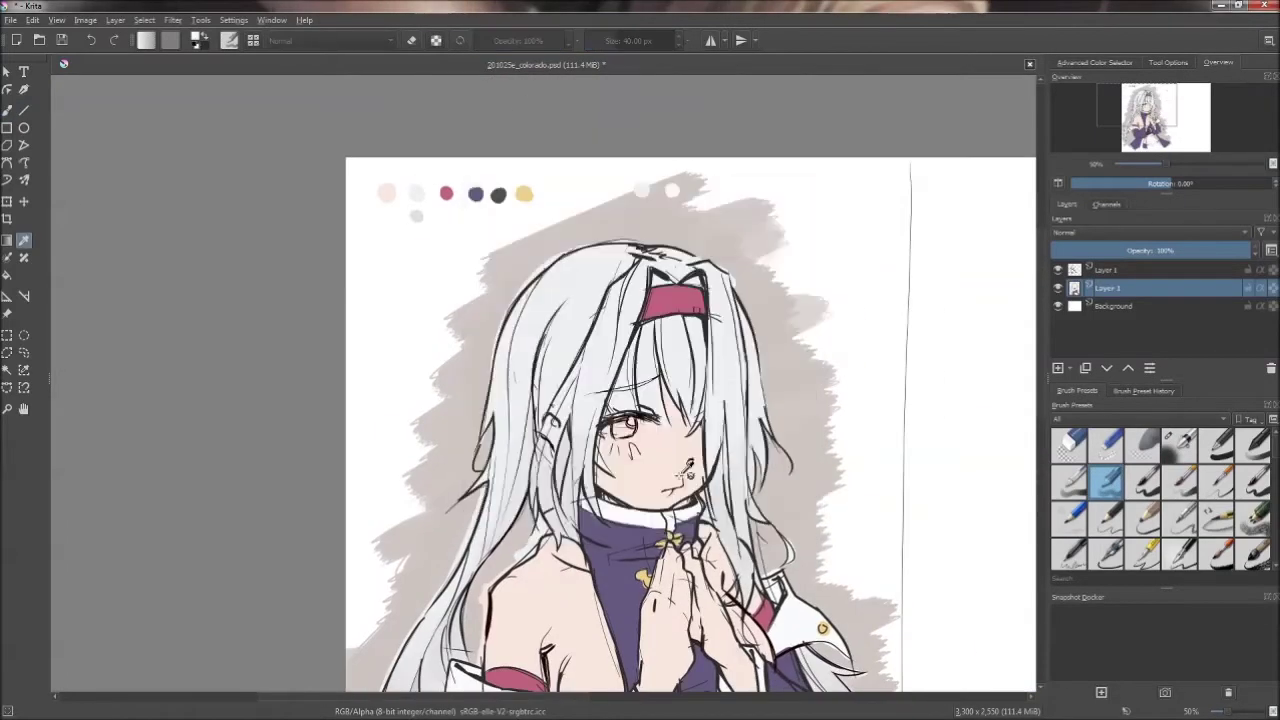
# - Softly tint the shoulder, arms and hands with a pinker skin tone, using the 40 px Basic-3 Flow brush
pyautogui.click(1070, 481)
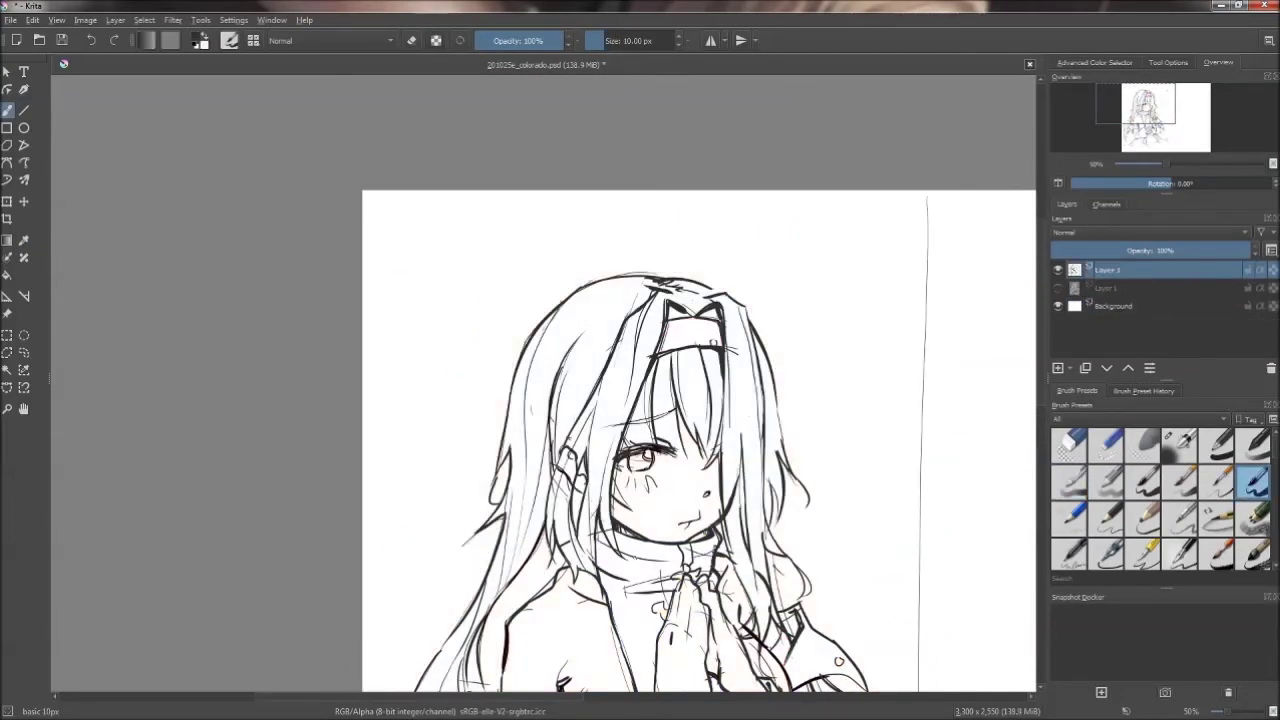
pyautogui.press('/')
pyautogui.press('/')
pyautogui.press('/')
pyautogui.press('/')
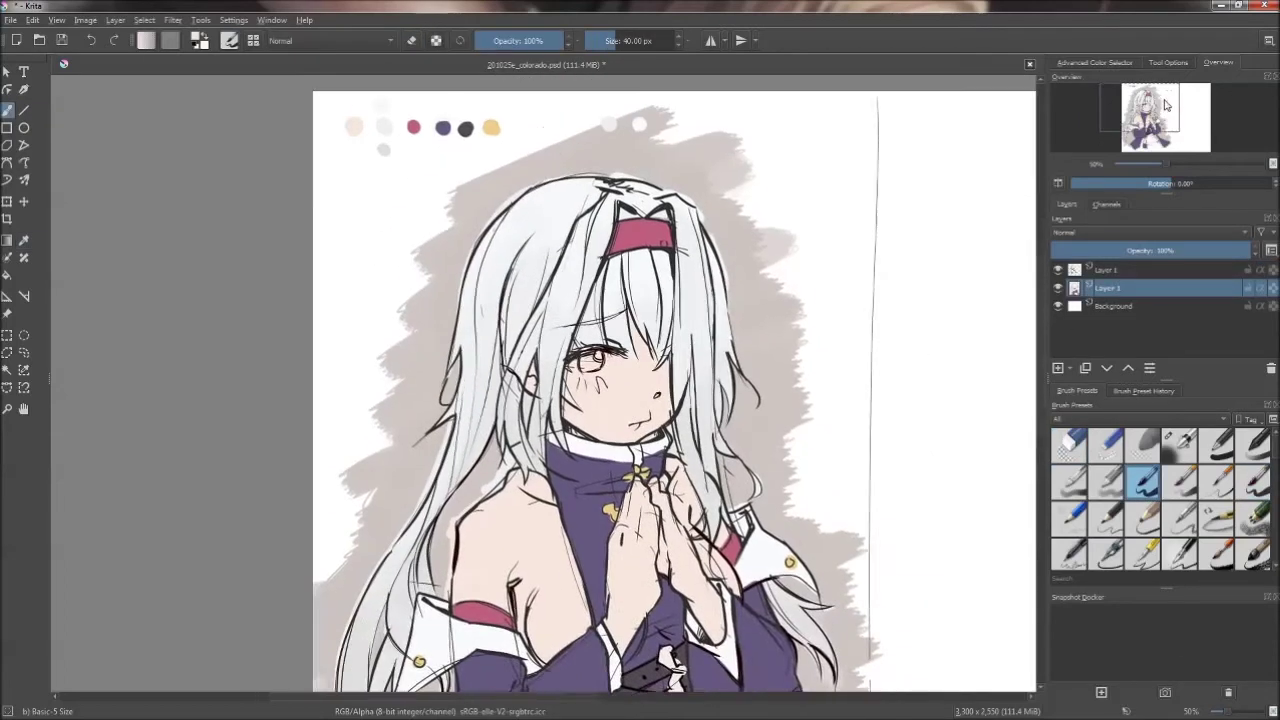
pyautogui.click(1145, 480)
pyautogui.click(1069, 482)
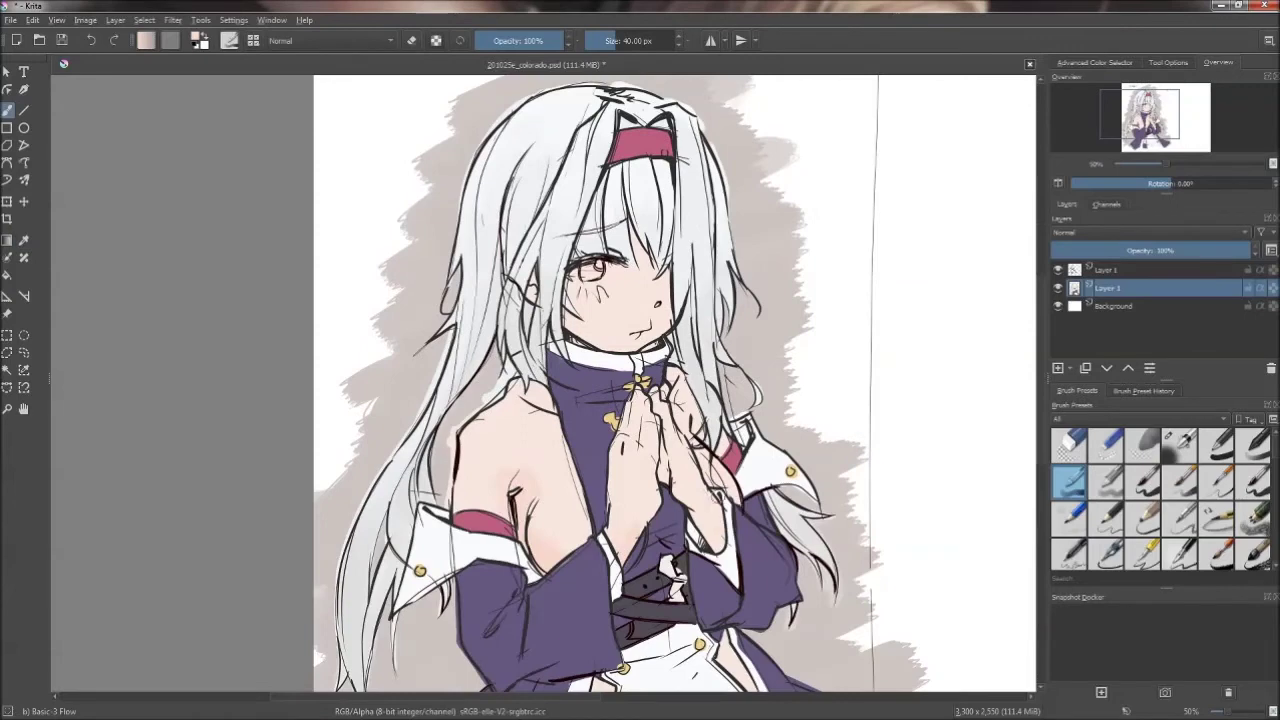
pyautogui.moveTo(640, 380); pyautogui.dragTo(673, 445)
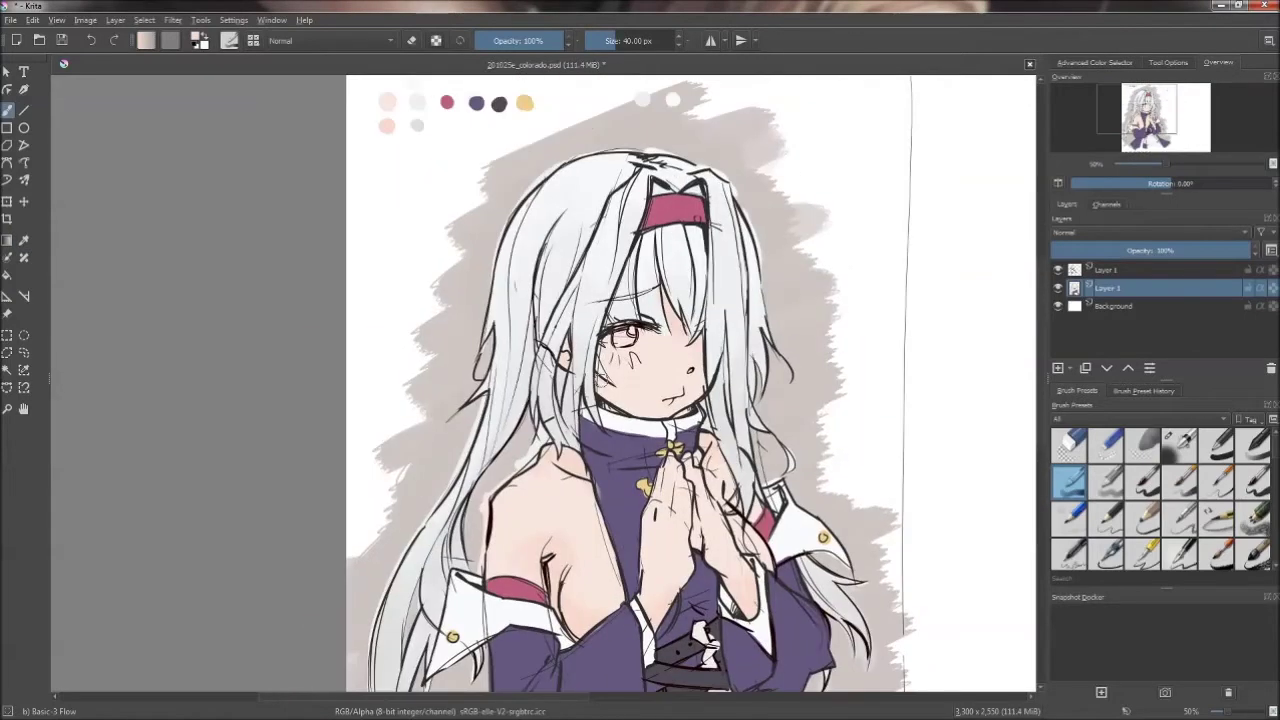
# - Airbrush soft shading on the face and hair, and add lighter swatches above the skin and hair colours
pyautogui.click(1179, 444)
pyautogui.moveTo(690, 360)
pyautogui.mouseDown()
pyautogui.moveTo(630, 239)
pyautogui.moveTo(620, 290)
pyautogui.mouseUp()
pyautogui.moveTo(486, 451); pyautogui.dragTo(471, 679)
pyautogui.click(146, 40)
pyautogui.click(716, 517)
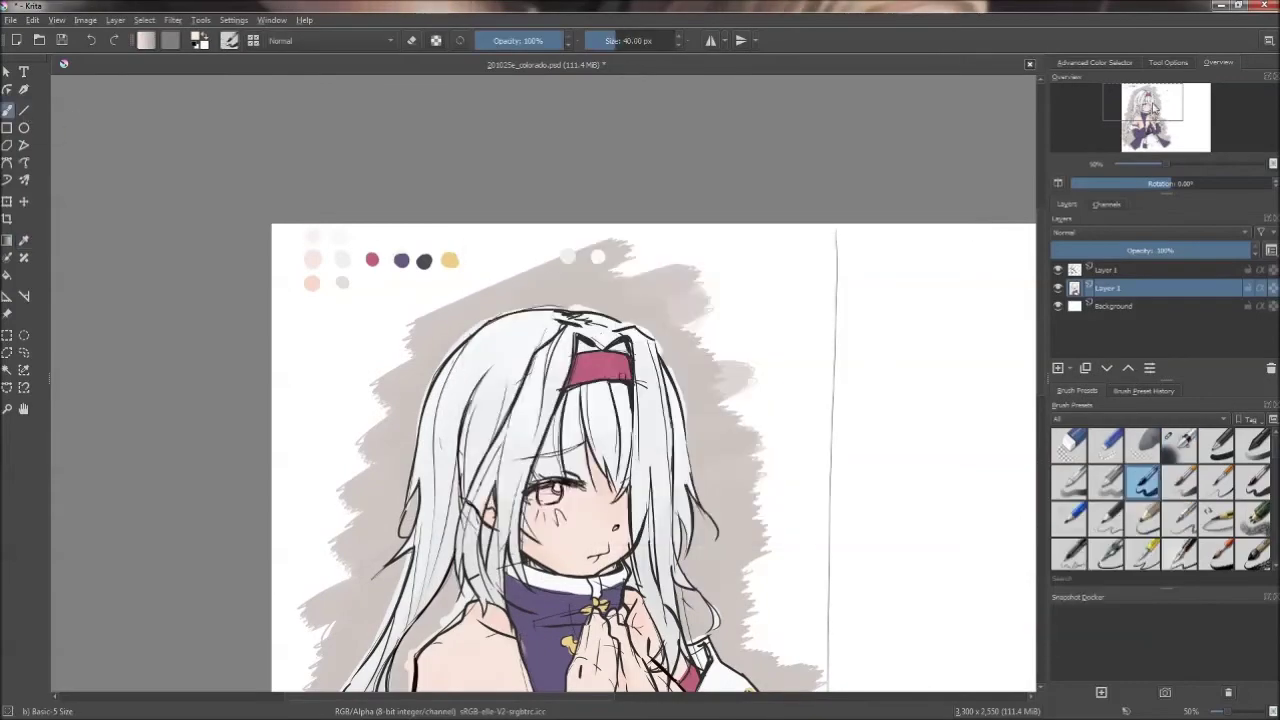
pyautogui.scroll(-5, 951, 191)
pyautogui.scroll(3, 517, 593)
pyautogui.scroll(-2, 520, 593)
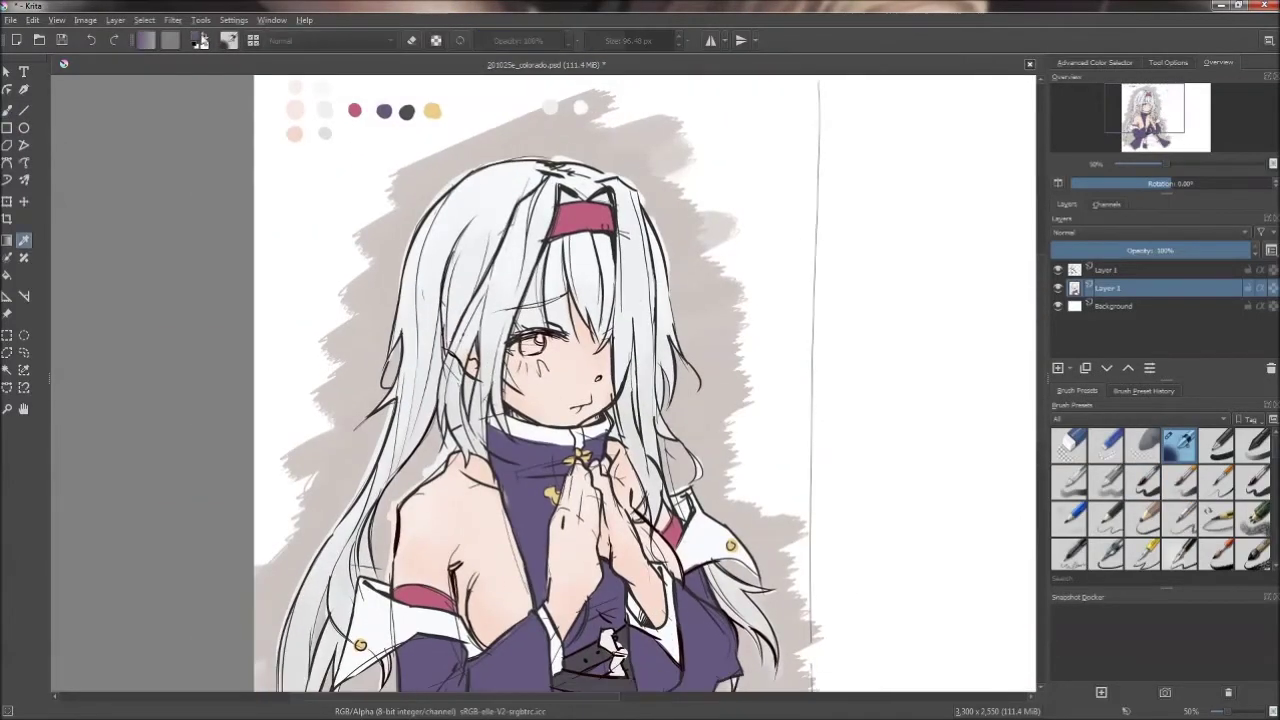
# - Choose a lighter purple and blend it softly over the bodice with the 40 px Basic-4 Flow Opacity brush
pyautogui.press('/')
pyautogui.scroll(-2, 509, 536)
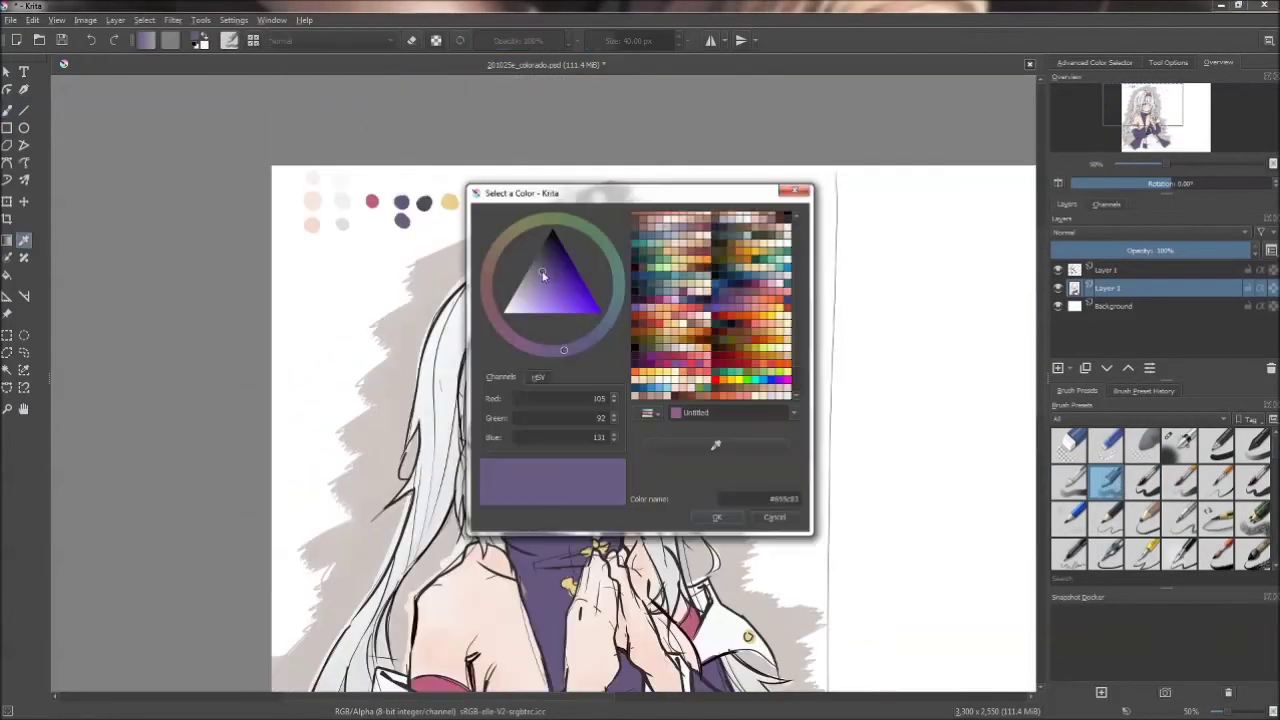
pyautogui.scroll(-2, 944, 436)
pyautogui.press('/')
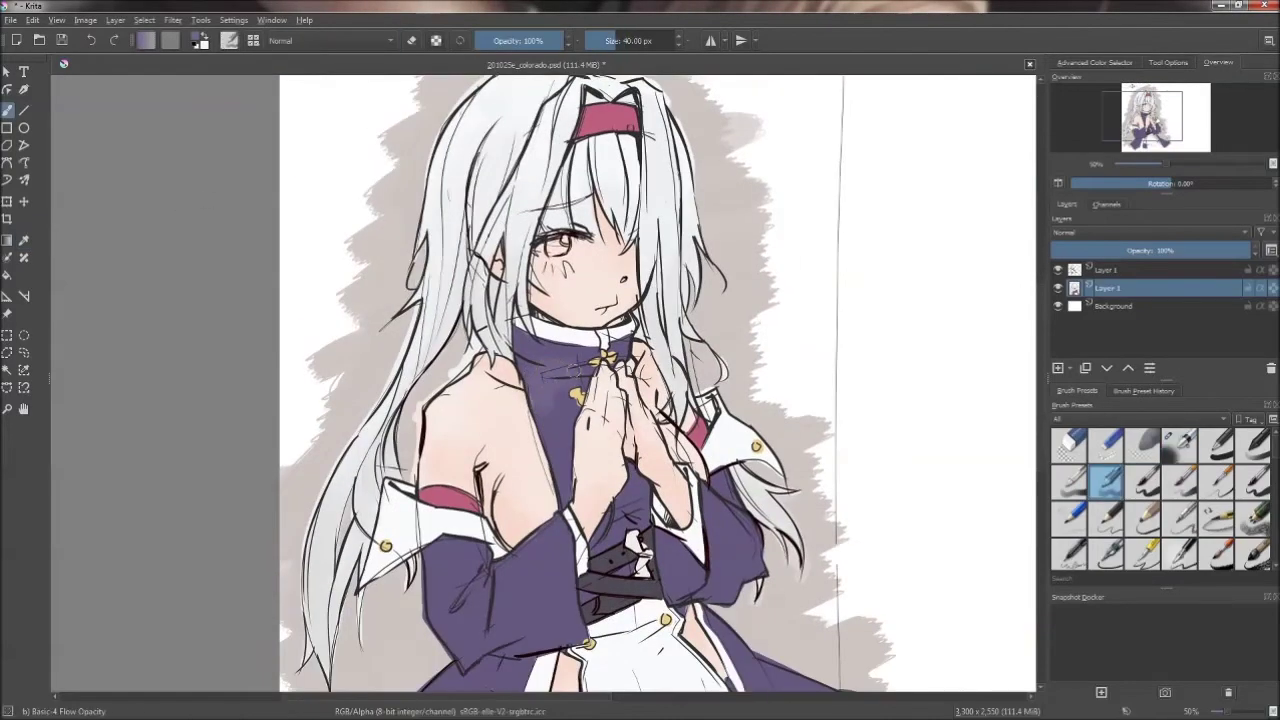
pyautogui.scroll(-2, 697, 583)
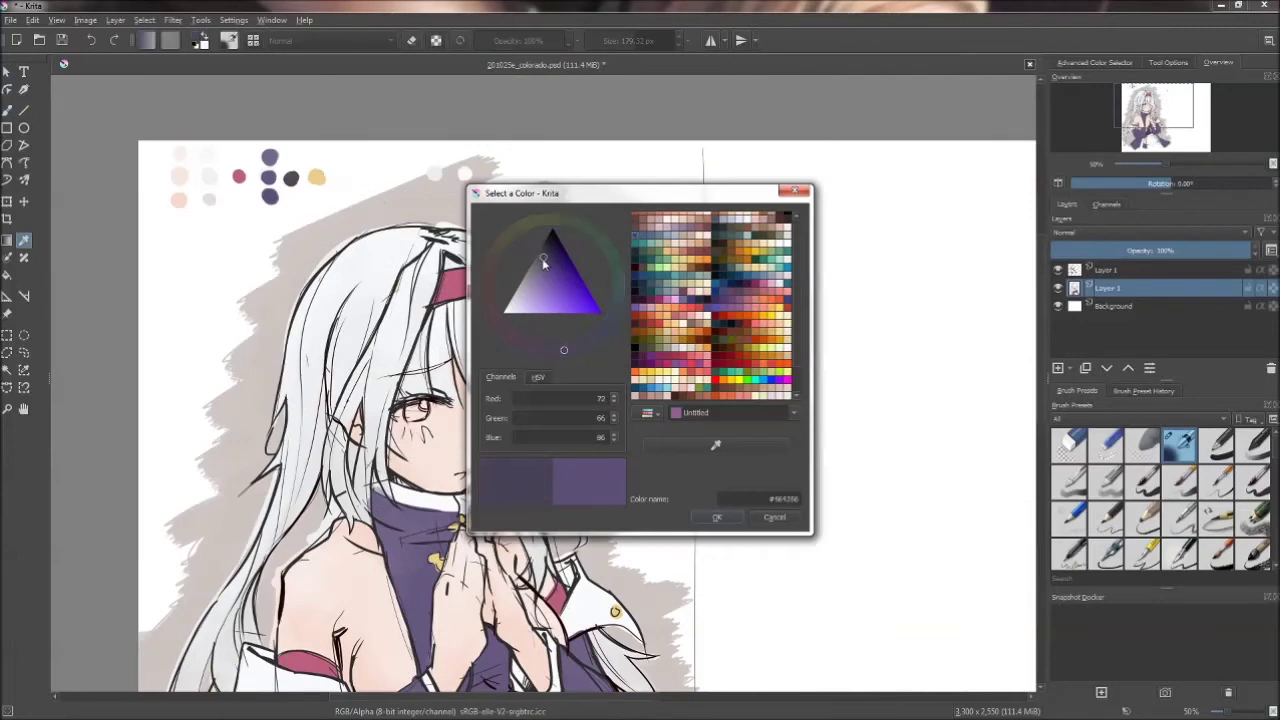
# - Choose a dark greyish purple and paint fold shadows on both sleeves and the bodice behind the hands
pyautogui.press('/')
pyautogui.scroll(-2, 551, 533)
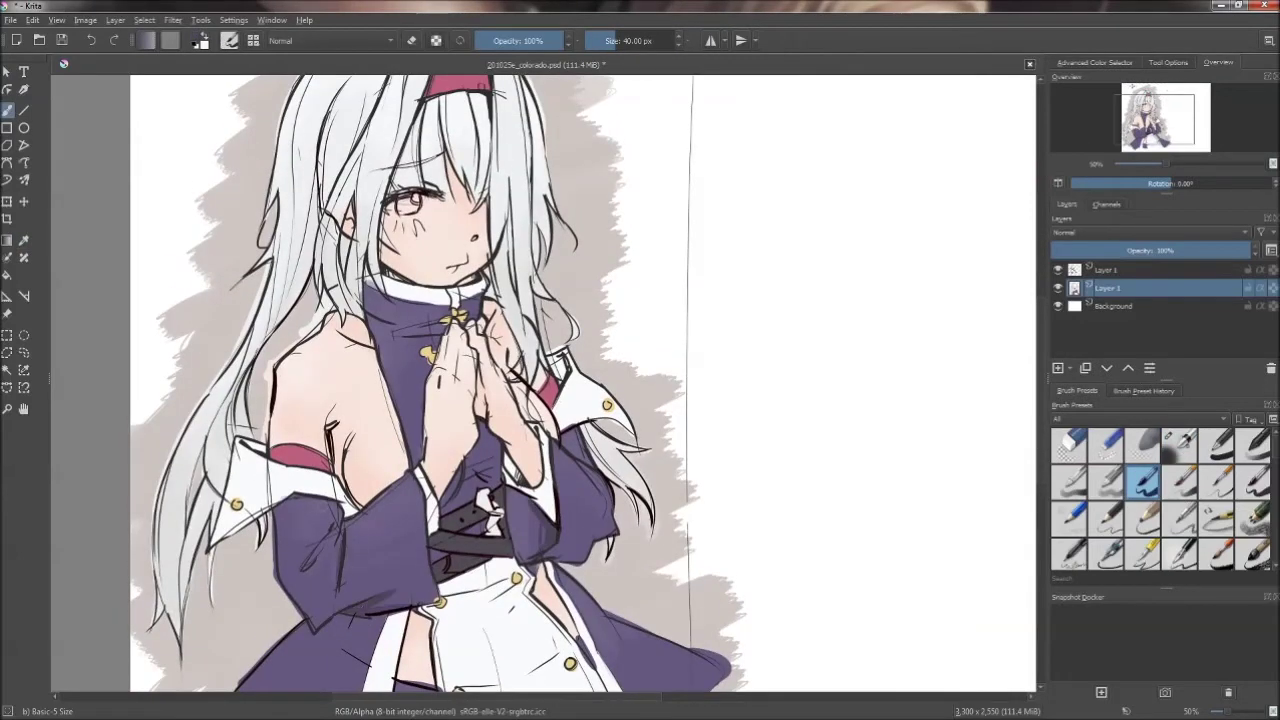
pyautogui.moveTo(282, 532); pyautogui.dragTo(337, 526)
pyautogui.moveTo(490, 430); pyautogui.dragTo(475, 525)
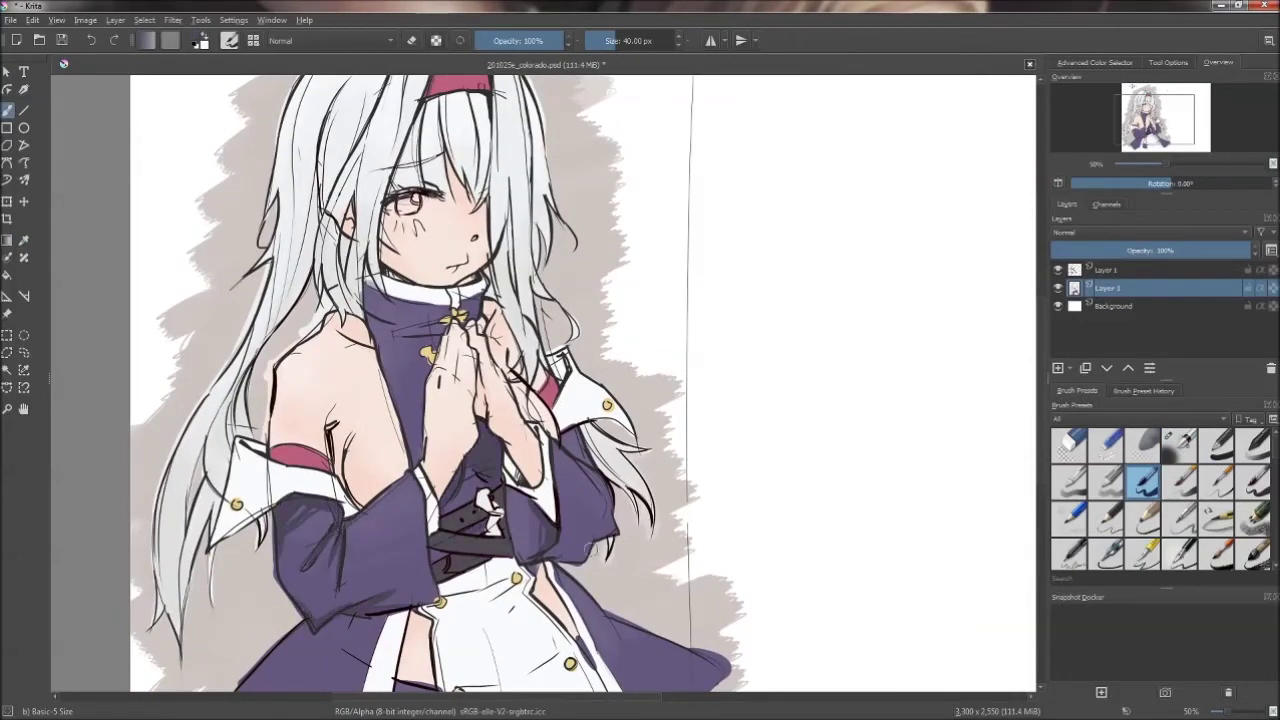
pyautogui.moveTo(579, 551); pyautogui.dragTo(597, 546)
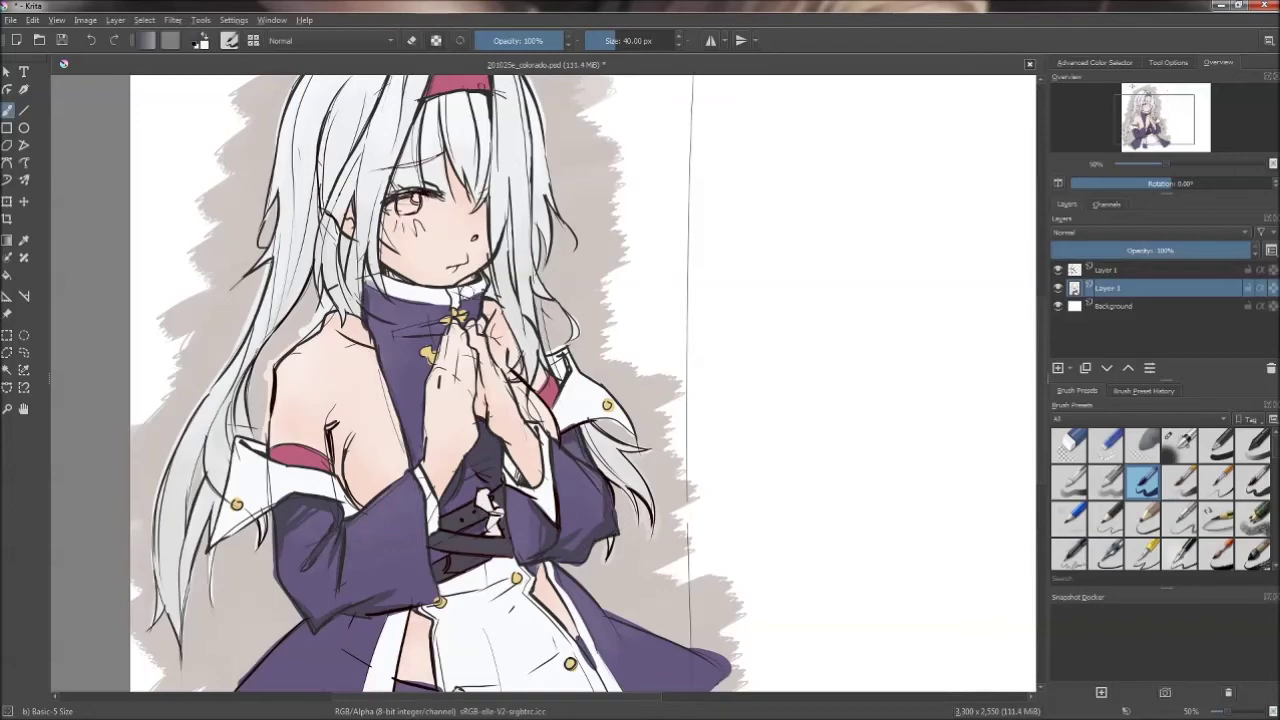
pyautogui.moveTo(538, 517)
pyautogui.mouseDown()
pyautogui.moveTo(598, 327)
pyautogui.moveTo(636, 606)
pyautogui.moveTo(634, 560)
pyautogui.moveTo(588, 575)
pyautogui.mouseUp()
# - Shade the skin under the bangs, beside the neck and at the armpit with a darker peach, and save the drawing
pyautogui.click(146, 40)
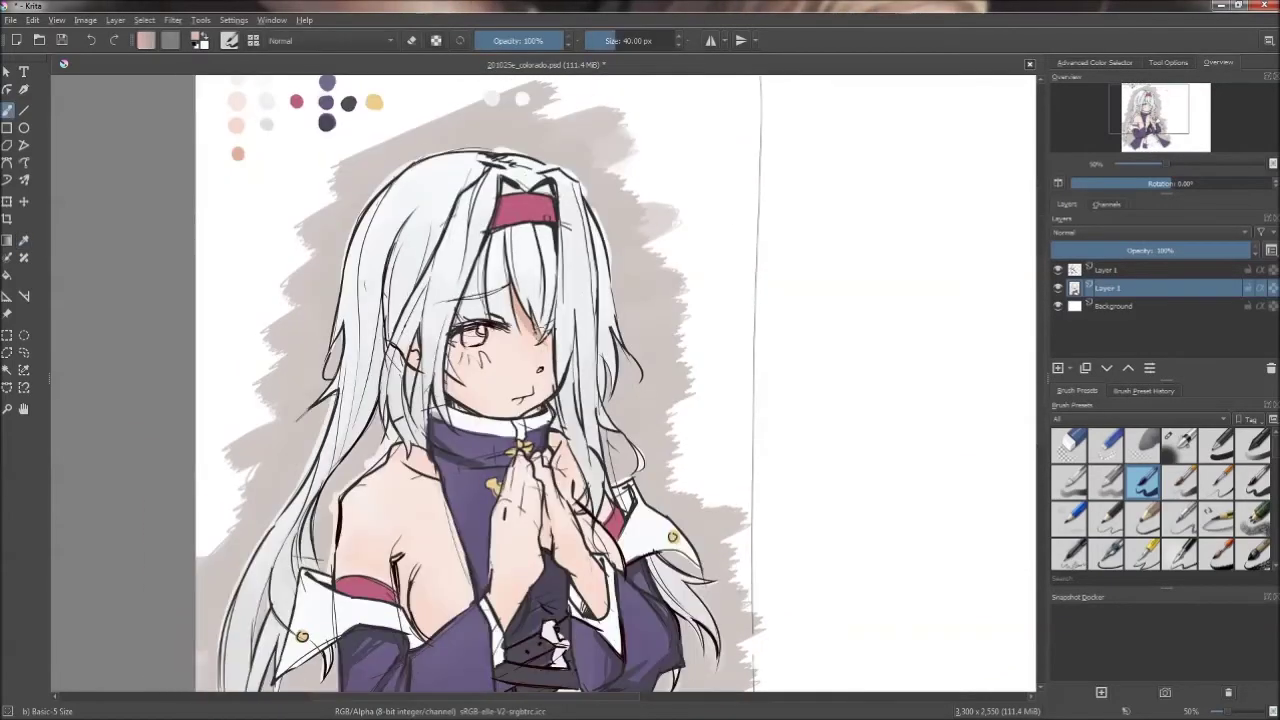
pyautogui.moveTo(585, 440); pyautogui.dragTo(562, 505)
pyautogui.moveTo(405, 555); pyautogui.dragTo(400, 615)
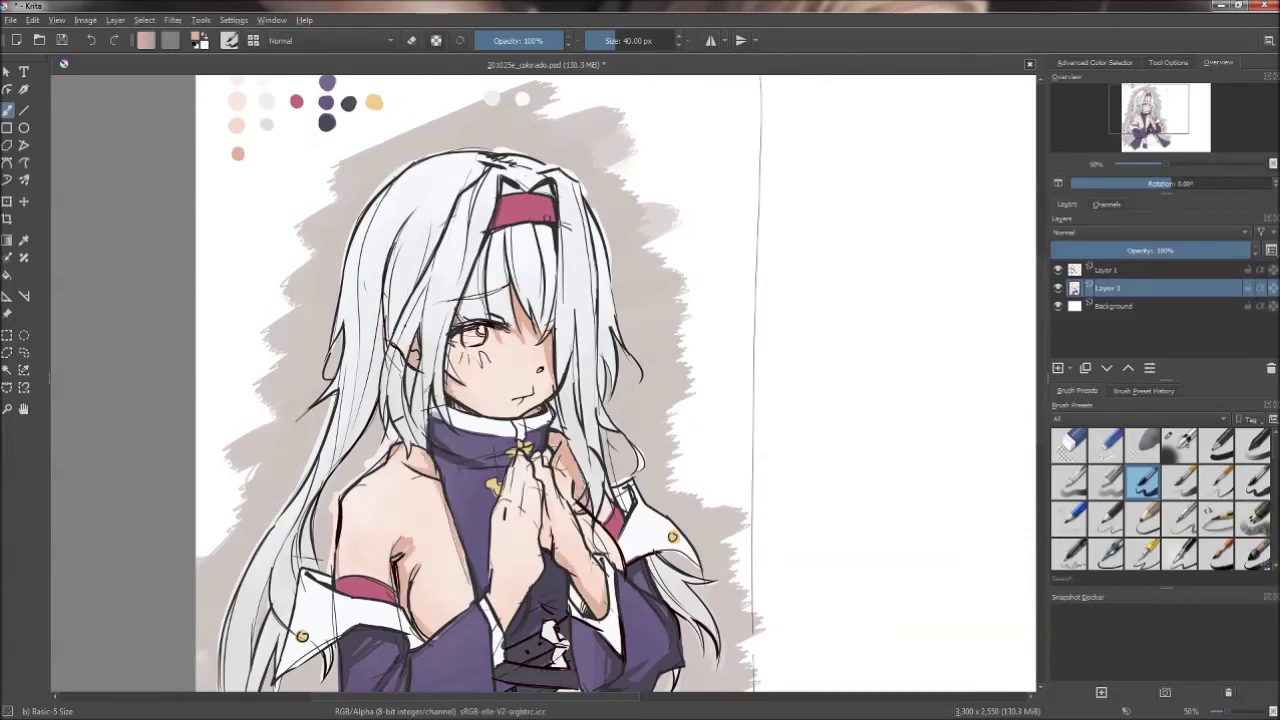
pyautogui.moveTo(620, 400)
pyautogui.mouseDown()
pyautogui.moveTo(654, 450)
pyautogui.moveTo(726, 121)
pyautogui.moveTo(667, 200)
pyautogui.mouseUp()
pyautogui.hotkey('ctrl', 's')
pyautogui.press('-')
pyautogui.press('+')
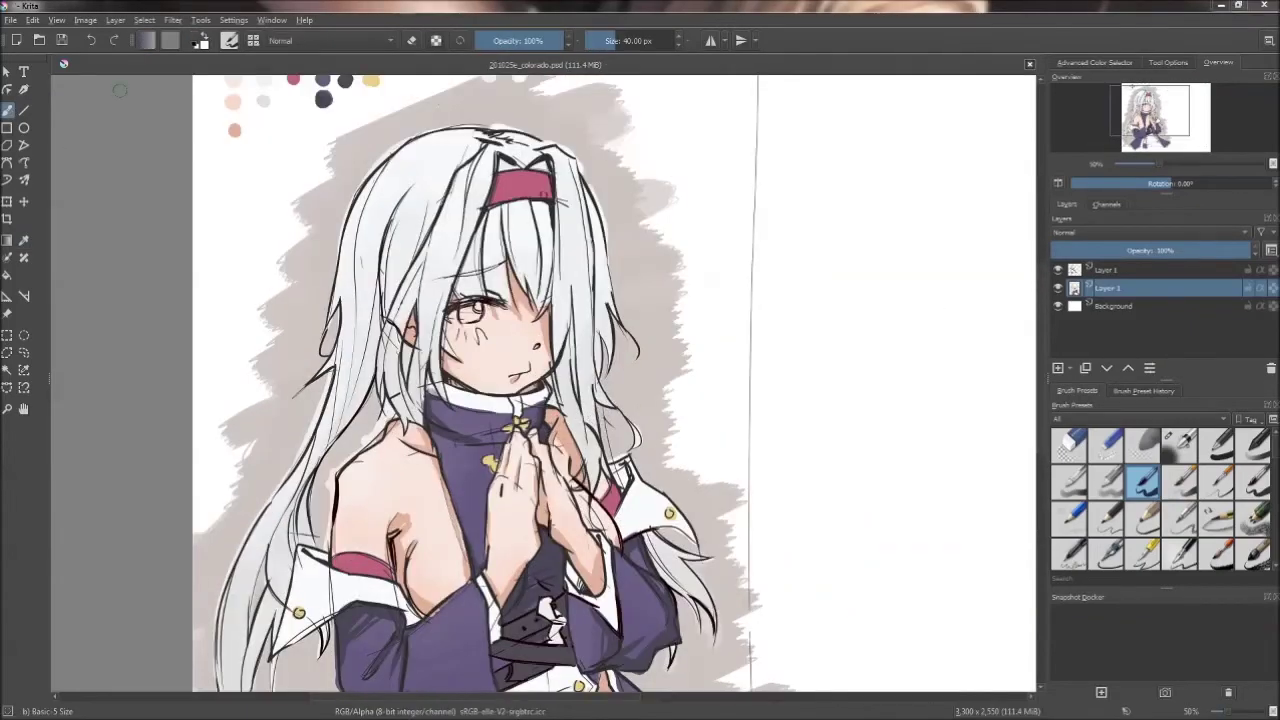
# - Choose a medium grey, add its swatch below the hair colours and shade the bangs under the headband and the locks behind the ear
pyautogui.moveTo(119, 90); pyautogui.dragTo(153, 147)
pyautogui.click(146, 40)
pyautogui.click(771, 517)
pyautogui.click(296, 188)
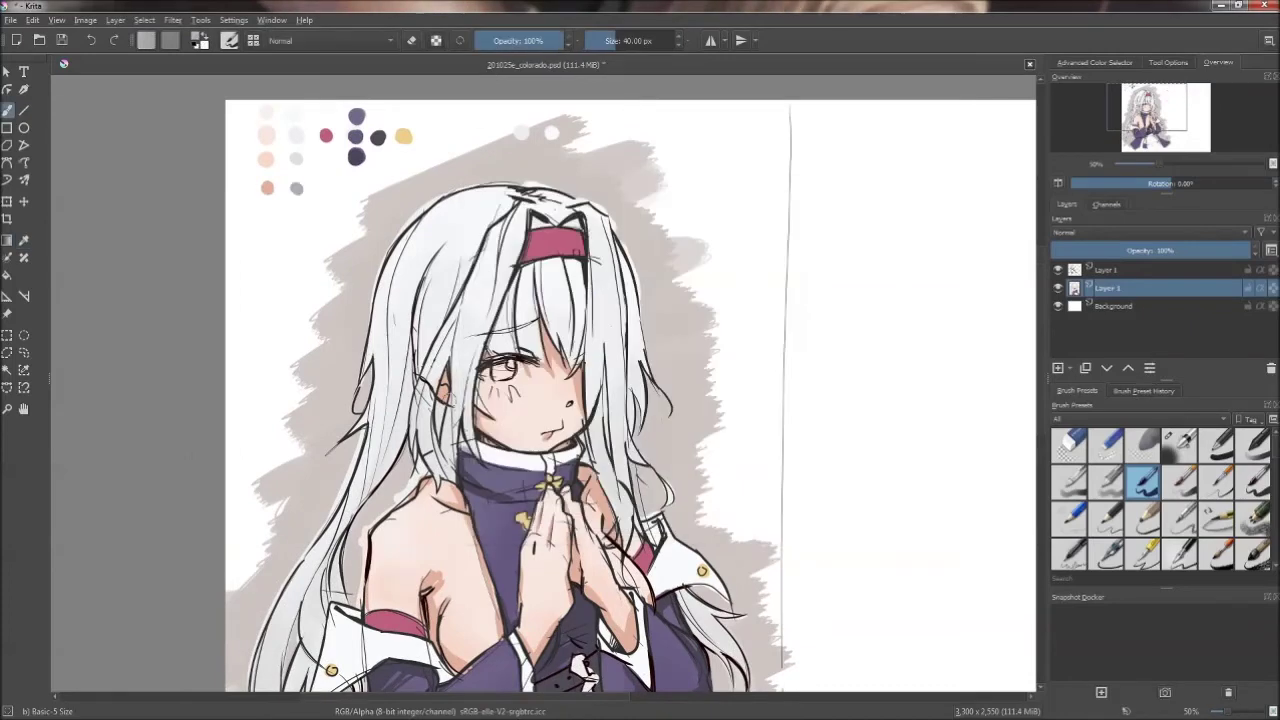
pyautogui.moveTo(536, 266); pyautogui.dragTo(552, 350)
pyautogui.moveTo(566, 258); pyautogui.dragTo(590, 326)
pyautogui.moveTo(438, 390); pyautogui.dragTo(418, 478)
pyautogui.moveTo(456, 390); pyautogui.dragTo(448, 470)
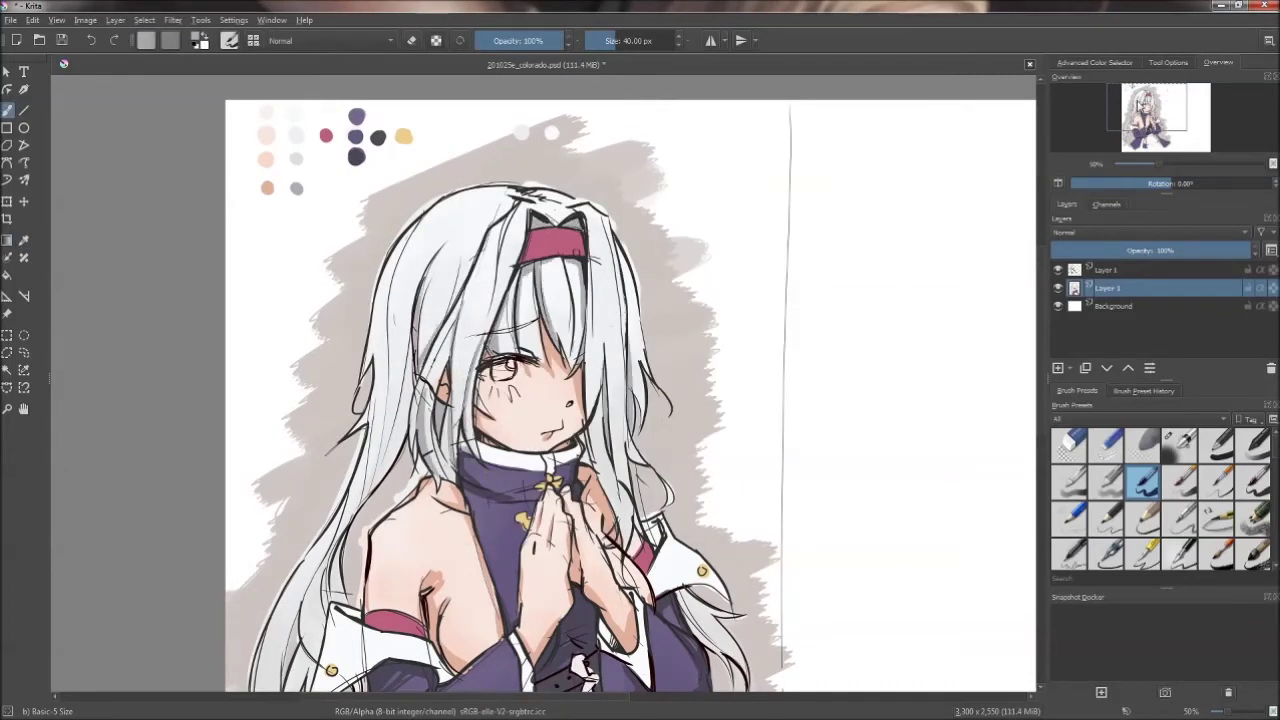
# - Paint medium grey shadows along the long near-side locks, the far-side strands and the outer side of the crown
pyautogui.scroll(-1, 430, 400)
pyautogui.scroll(1, 527, 467)
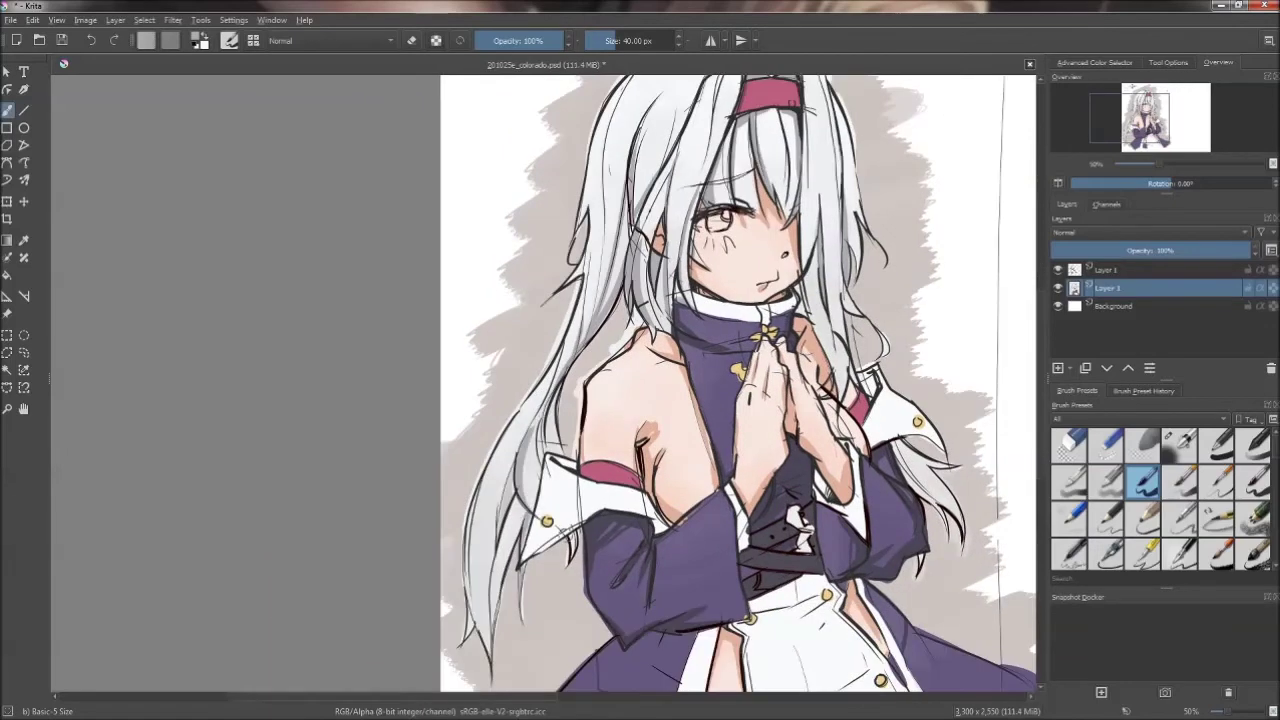
pyautogui.moveTo(520, 440); pyautogui.dragTo(494, 556)
pyautogui.moveTo(566, 384); pyautogui.dragTo(546, 450)
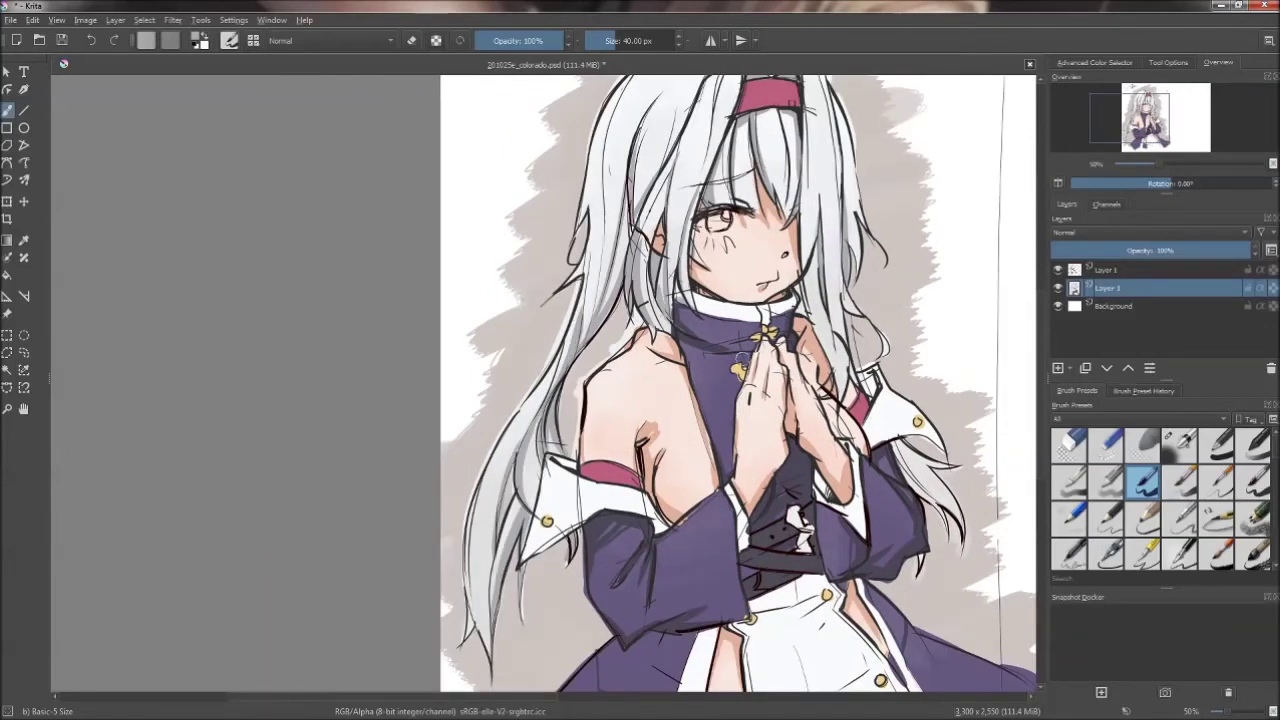
pyautogui.scroll(-1, 1175, 127)
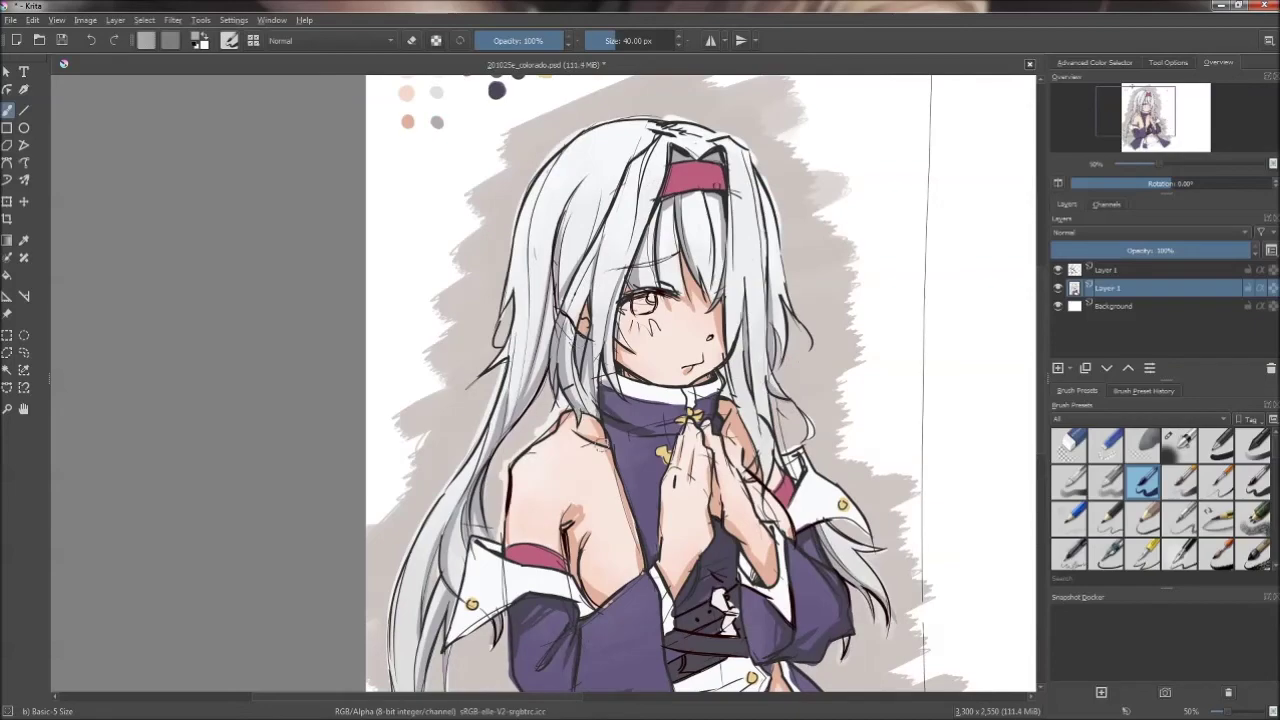
pyautogui.moveTo(740, 245); pyautogui.dragTo(748, 400)
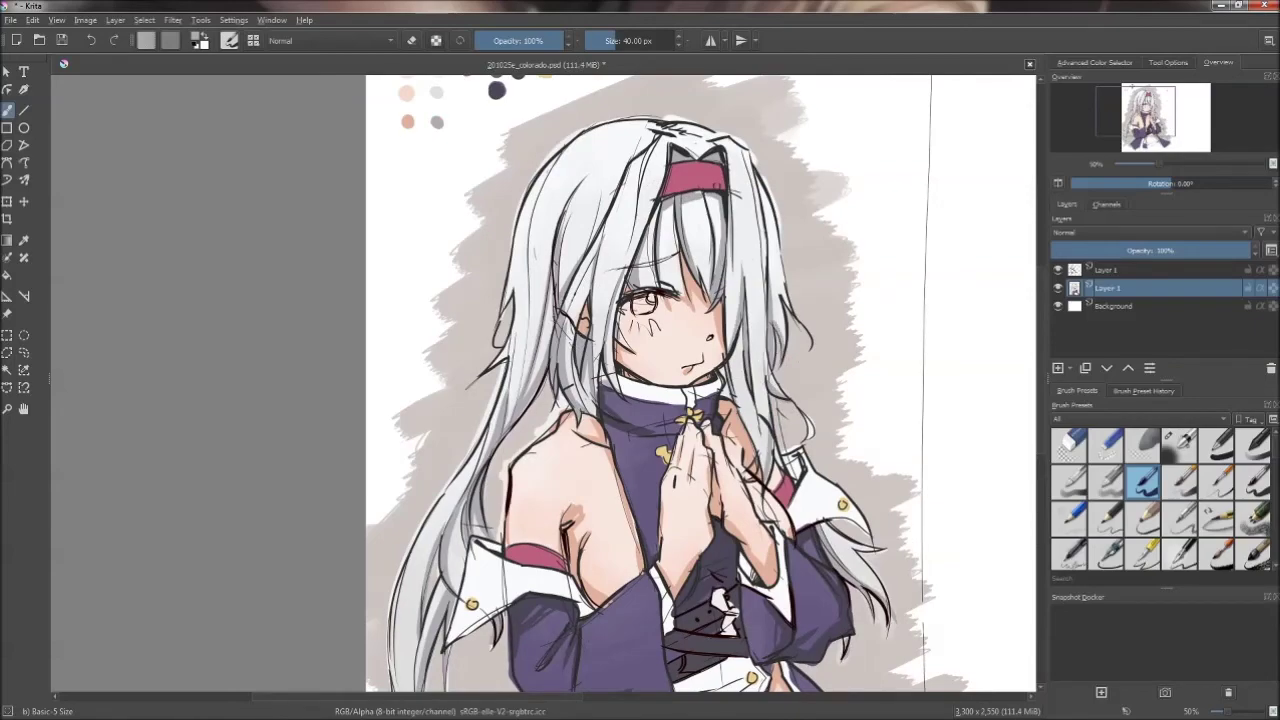
pyautogui.moveTo(530, 195); pyautogui.dragTo(538, 318)
pyautogui.scroll(-3, 700, 380)
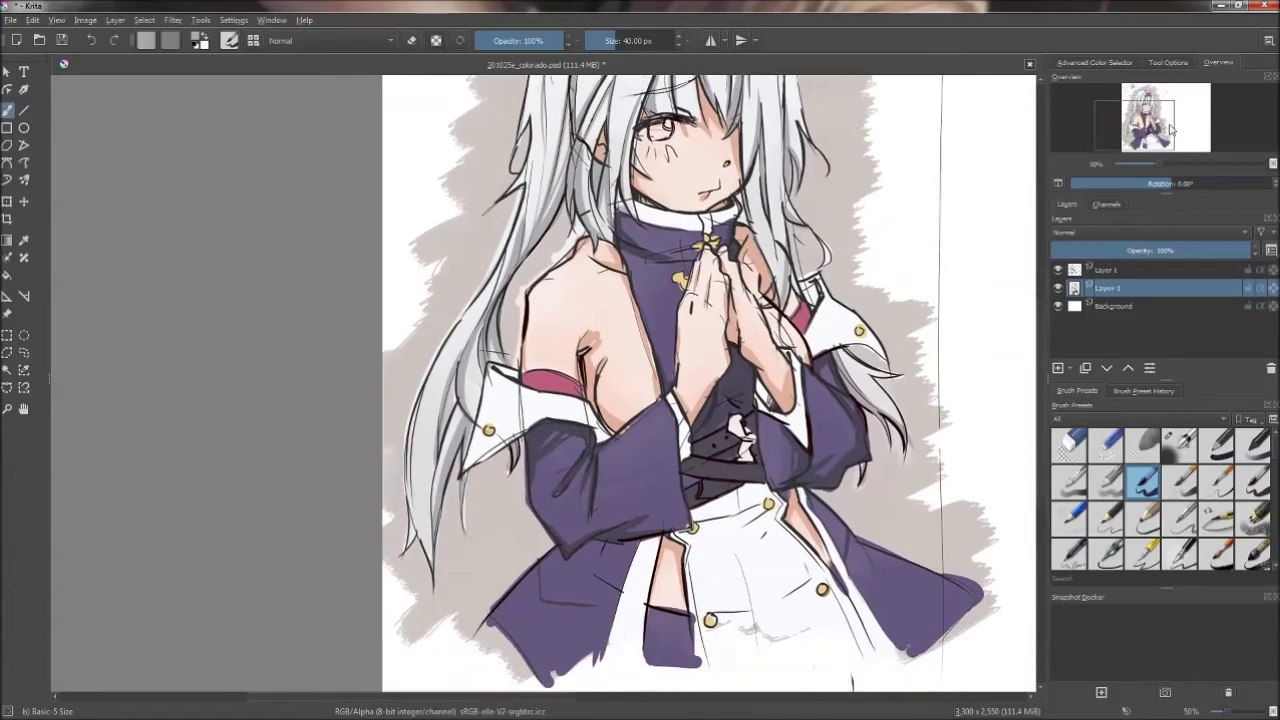
# - Choose a light grey to shade the white cuffs and skirt, and paint a dark purple shadow on the coat beneath the near sleeve
pyautogui.scroll(3, 700, 380)
pyautogui.scroll(-2, 686, 378)
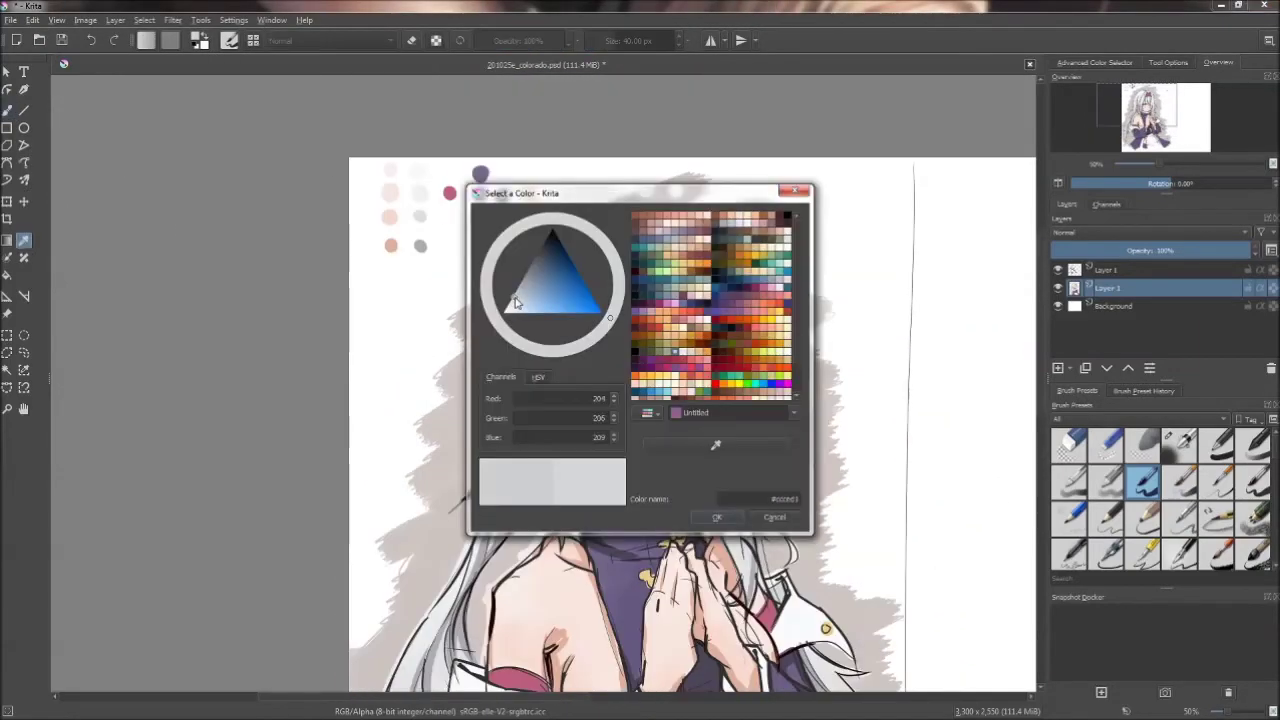
pyautogui.moveTo(1191, 152); pyautogui.dragTo(1189, 166)
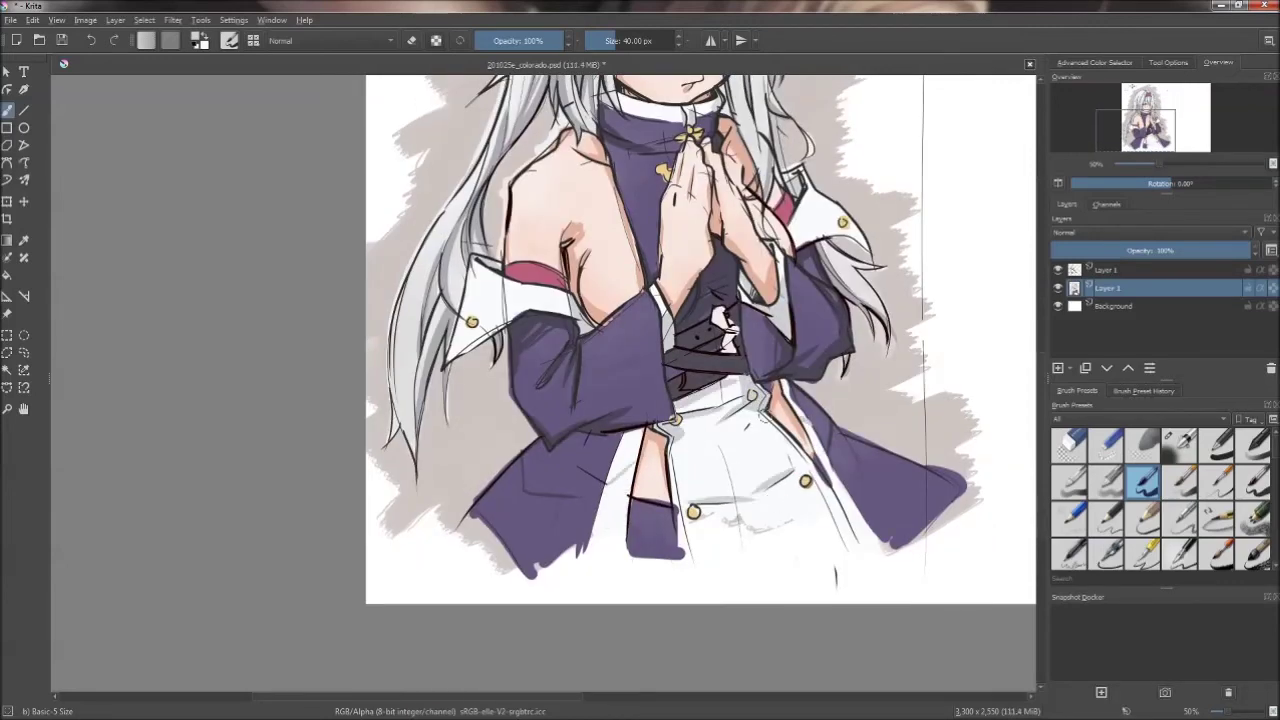
pyautogui.moveTo(596, 446)
pyautogui.mouseDown()
pyautogui.moveTo(530, 500)
pyautogui.moveTo(545, 492)
pyautogui.mouseUp()
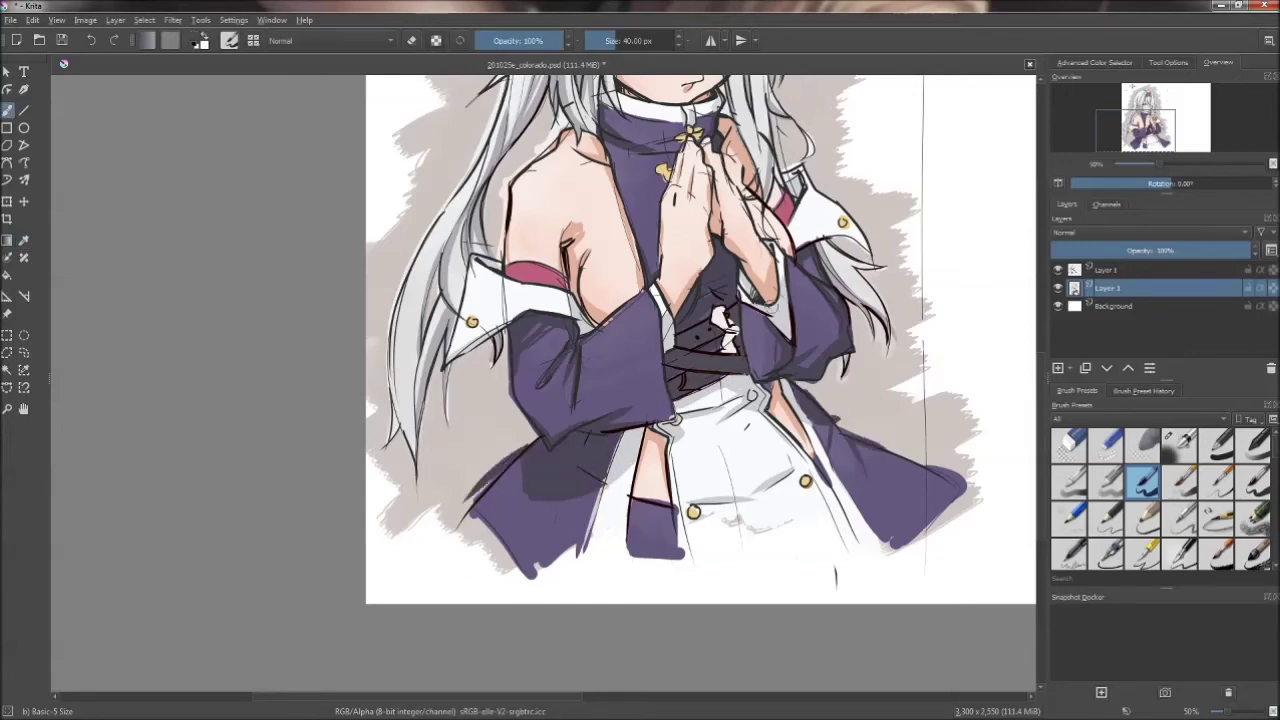
# - Recolour the headband and armbands a lighter pink and fill the iris with bright red, adding both colours as swatches
pyautogui.scroll(3, 489, 602)
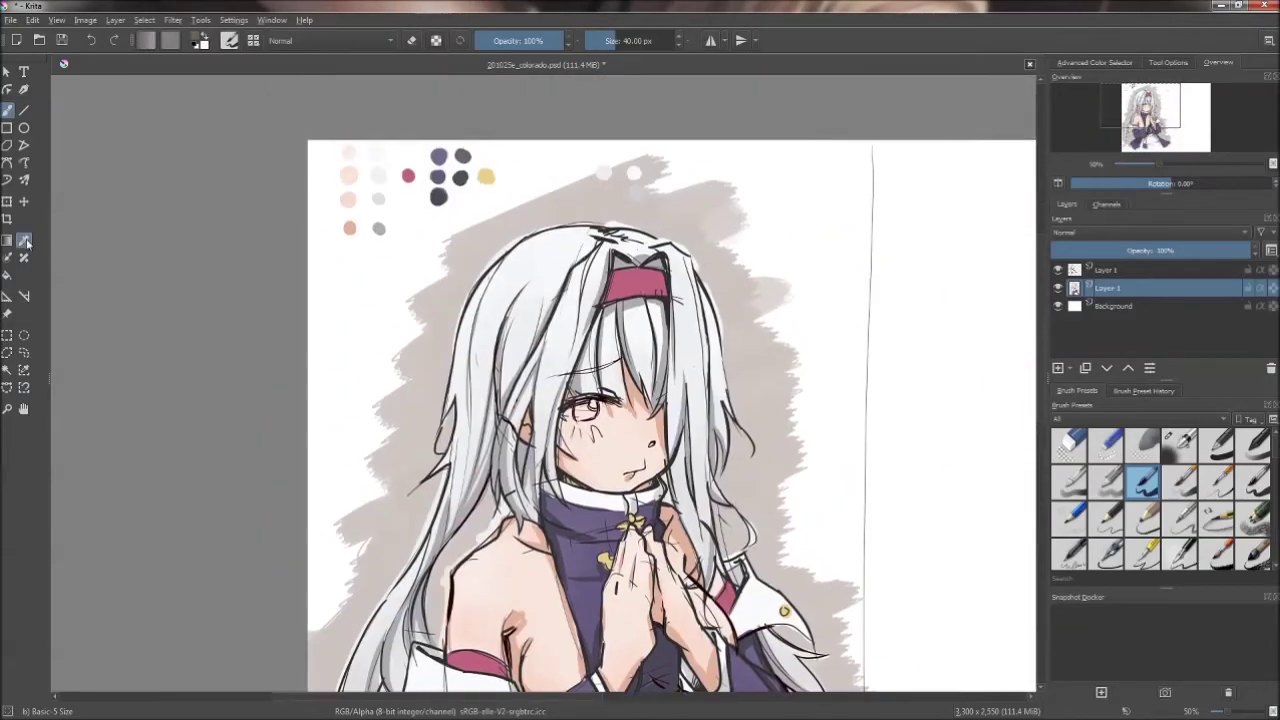
pyautogui.press('b')
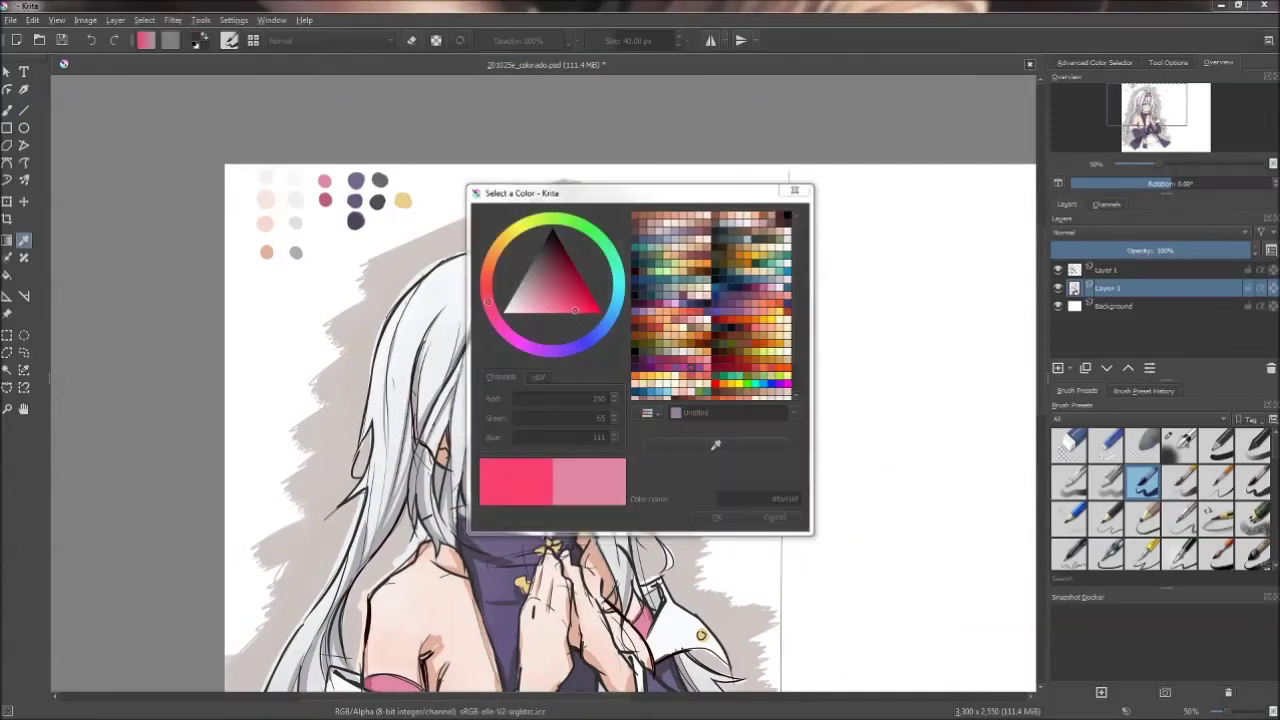
pyautogui.click(447, 198)
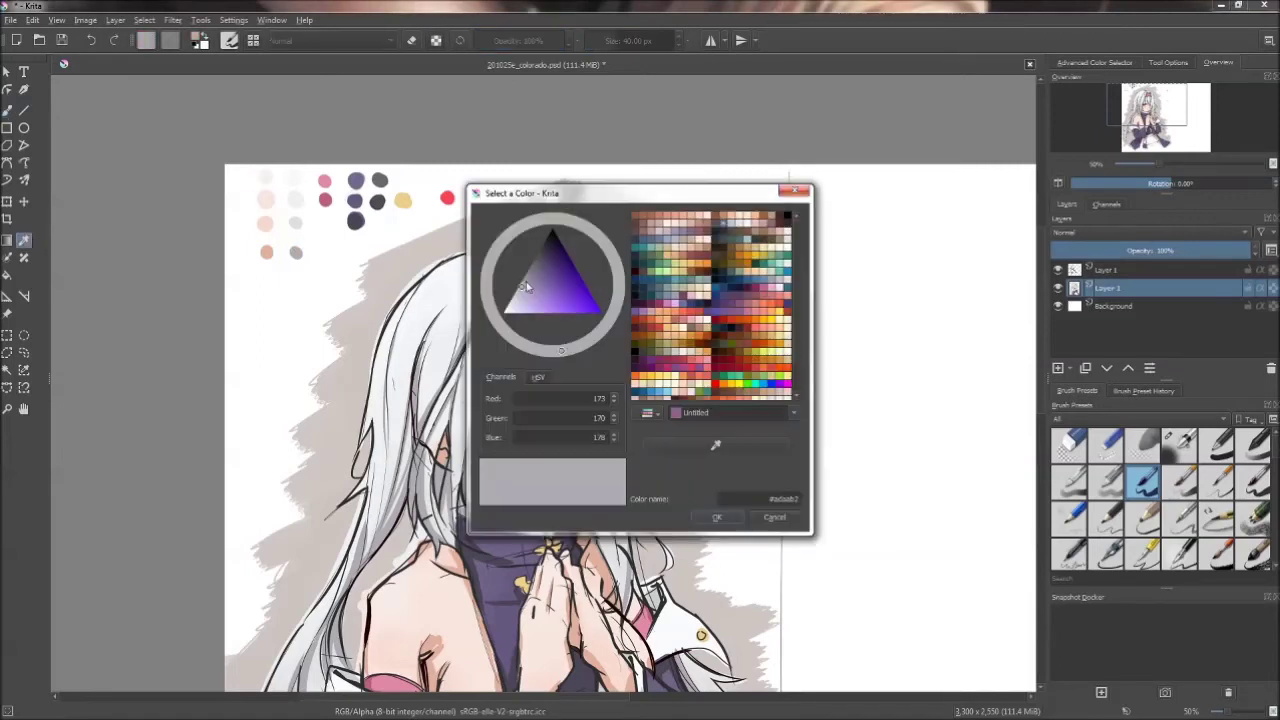
# - Add a darker grey swatch below the hair colours and deepen the hair shadows under the headband and behind the ear
pyautogui.click(298, 271)
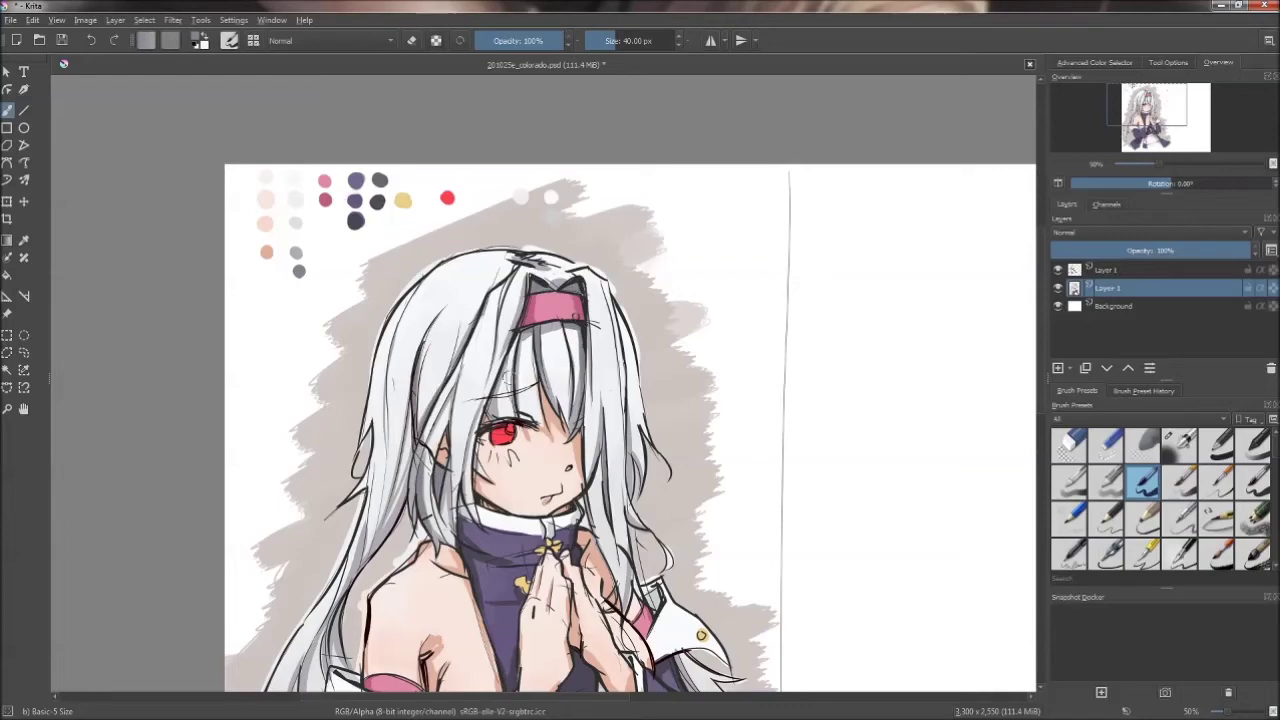
pyautogui.moveTo(630, 400)
pyautogui.mouseDown()
pyautogui.moveTo(650, 245)
pyautogui.moveTo(754, 202)
pyautogui.mouseUp()
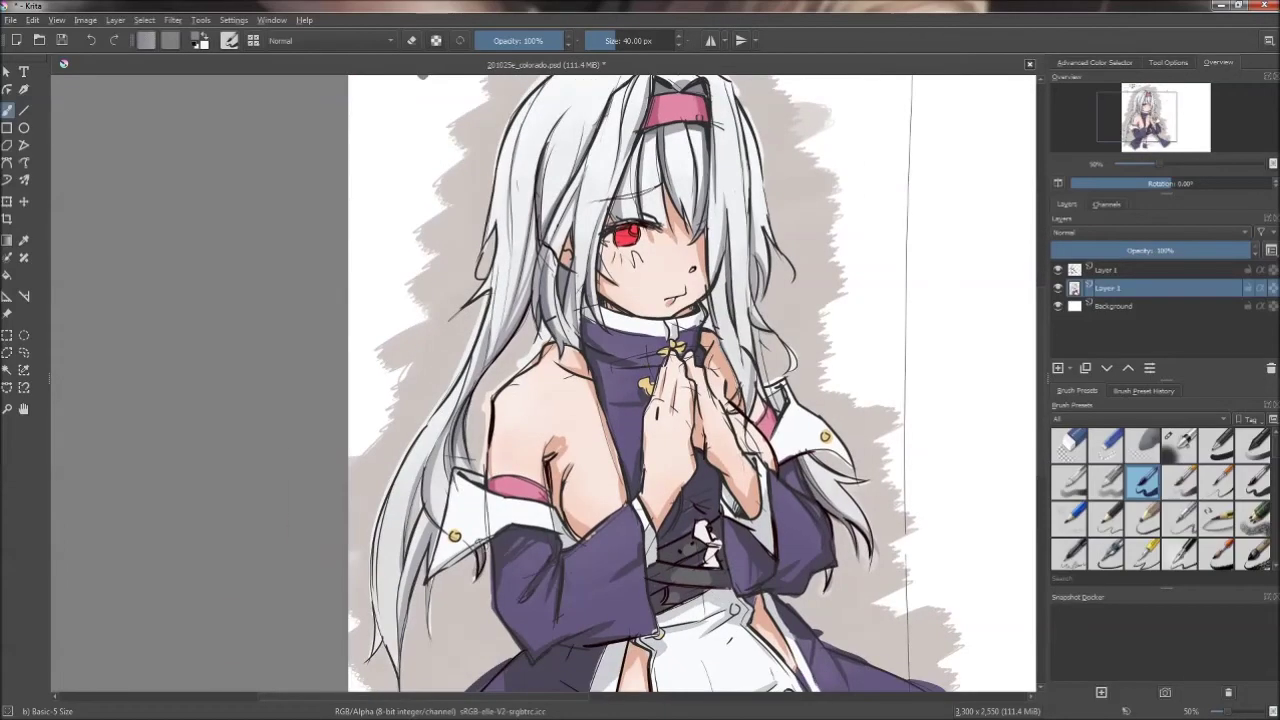
pyautogui.moveTo(640, 400); pyautogui.dragTo(583, 532)
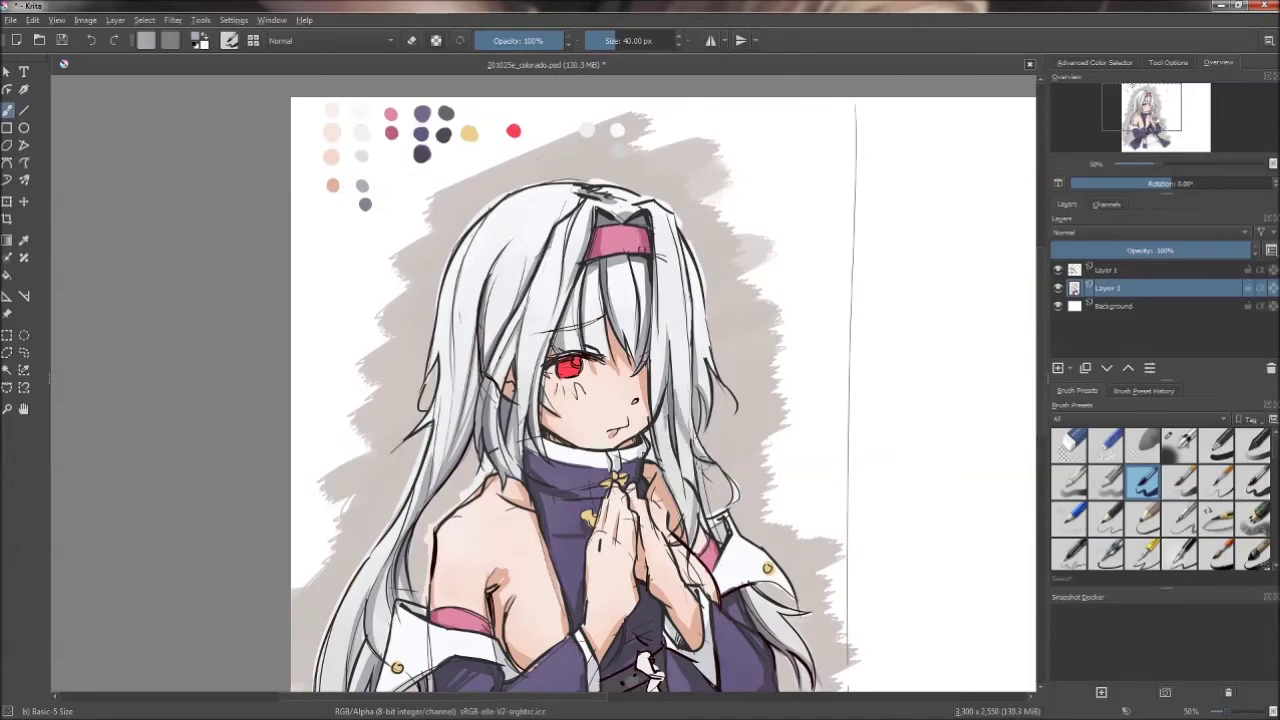
# - Choose a darker peach, add its swatch below the skin colours and deepen the skin shadows beside the hair and armpit
pyautogui.click(146, 40)
pyautogui.click(734, 509)
pyautogui.click(332, 201)
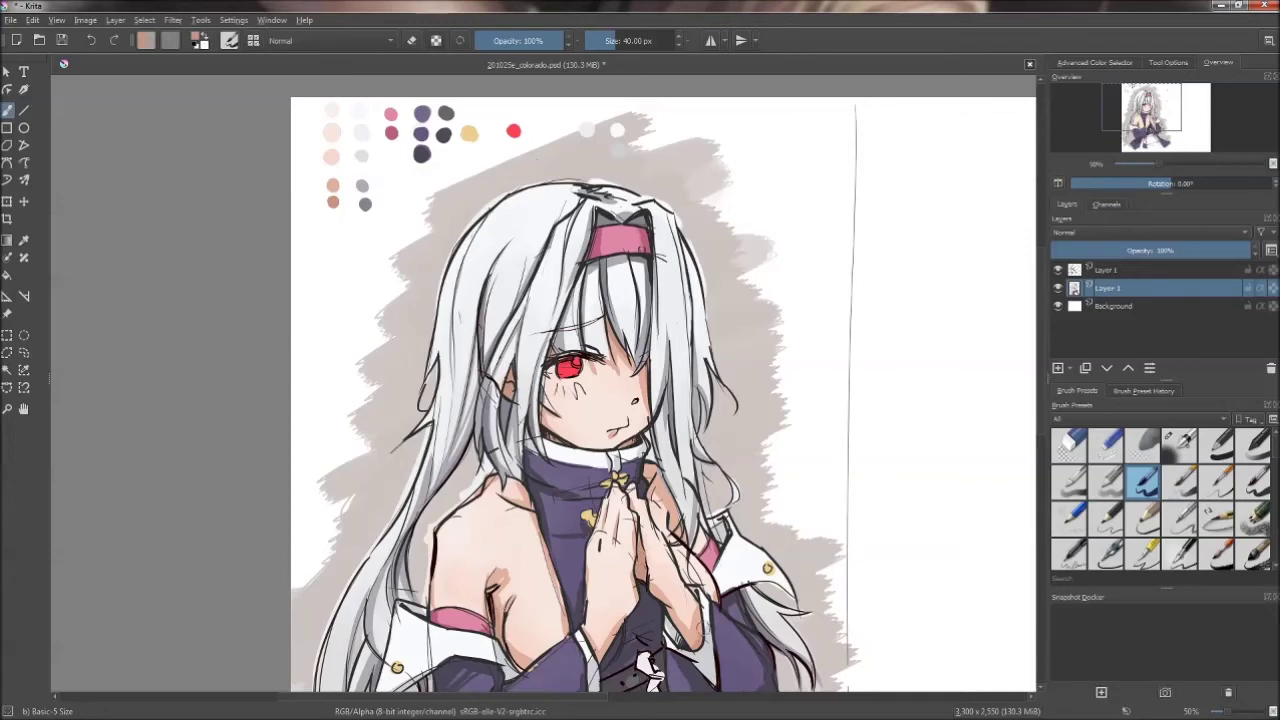
pyautogui.moveTo(640, 400); pyautogui.dragTo(607, 182)
pyautogui.moveTo(640, 400); pyautogui.dragTo(590, 530)
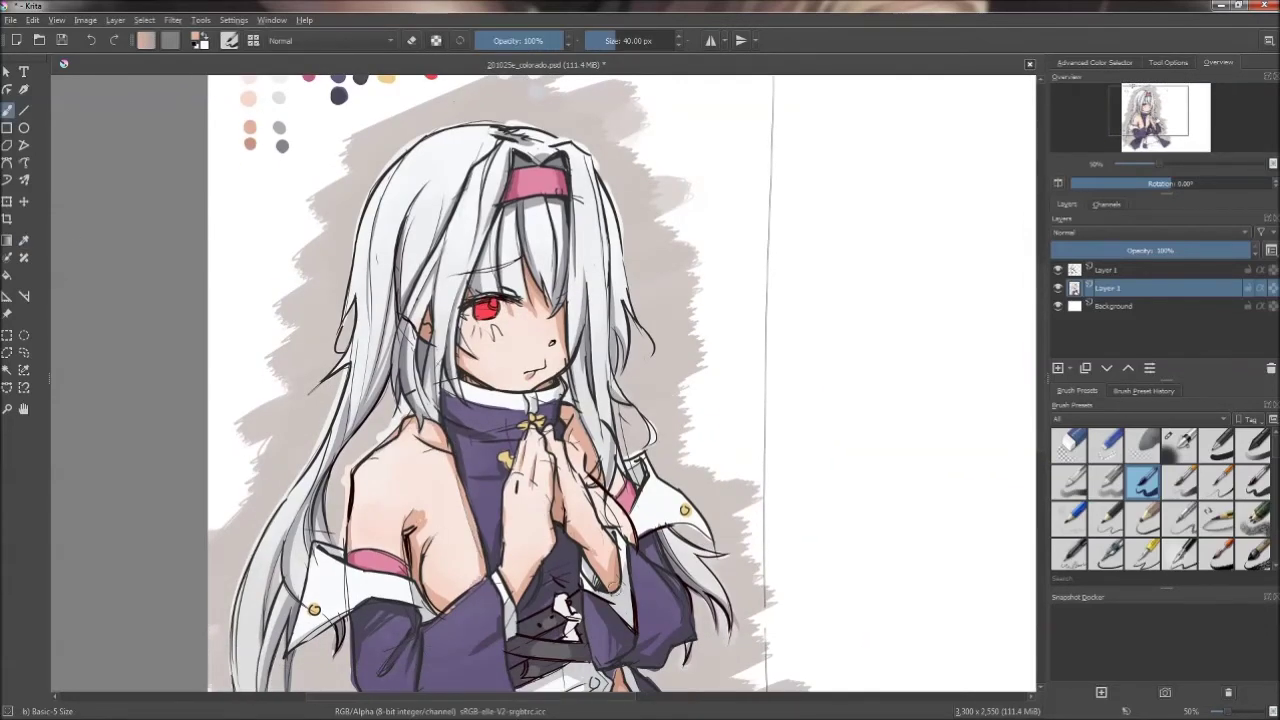
# - Shade the gold buttons with a darker gold, adding its swatch below the yellow, and shade the upper white skirt in grey
pyautogui.click(146, 40)
pyautogui.click(777, 509)
pyautogui.moveTo(640, 400); pyautogui.dragTo(580, 175)
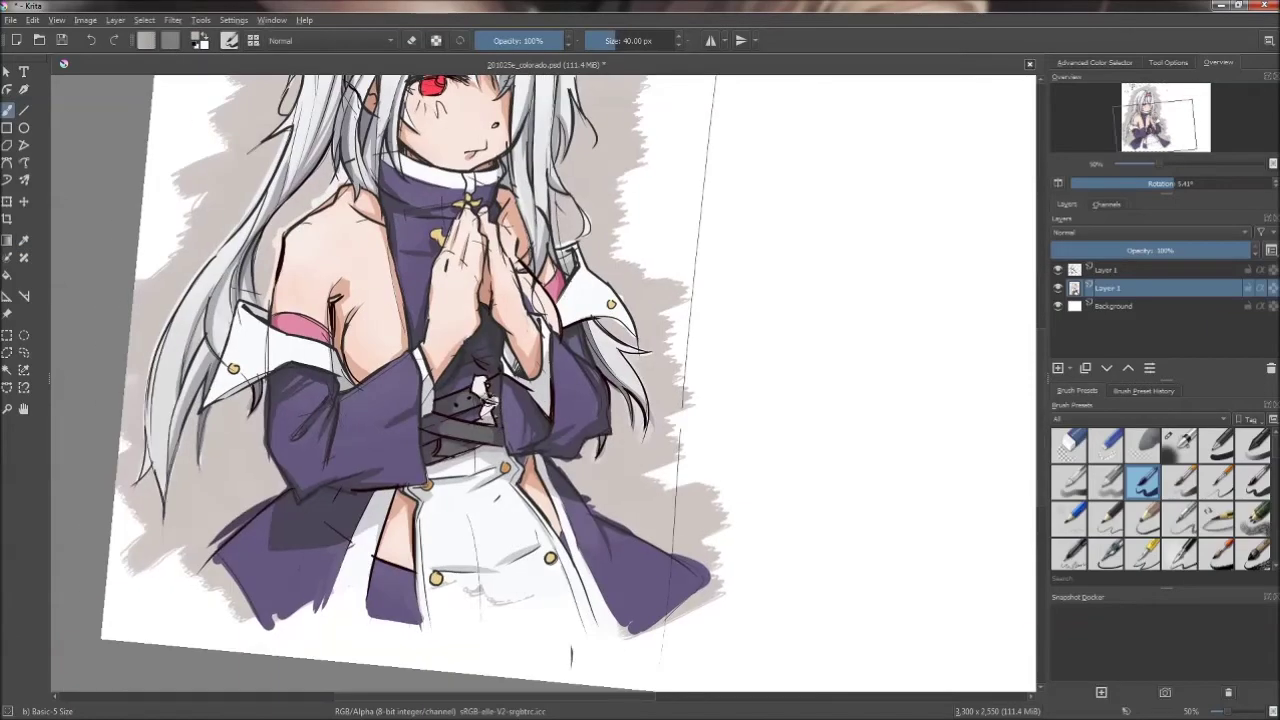
pyautogui.press('p')
pyautogui.moveTo(700, 200); pyautogui.dragTo(700, 606)
pyautogui.moveTo(910, 308); pyautogui.dragTo(880, 200)
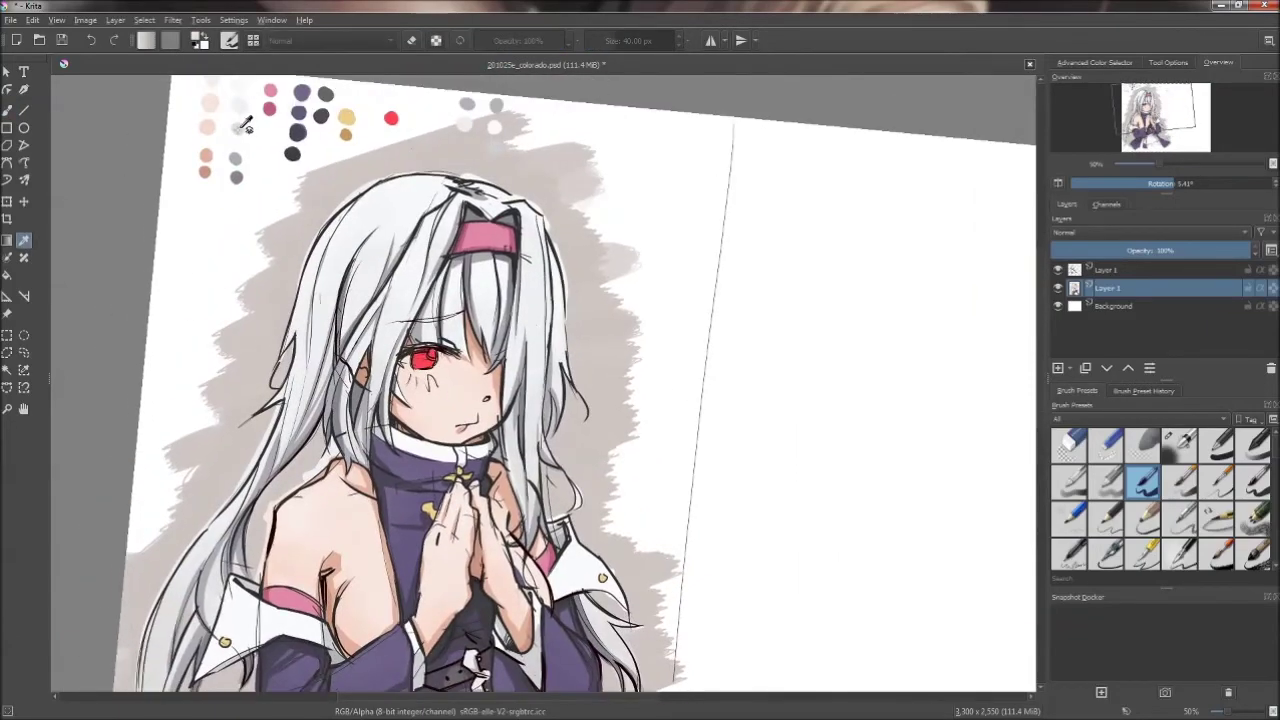
# - Choose a pale pink and blush the cheek, shoulder and chest using the Basic-4 Flow Opacity brush at 53.14 px
pyautogui.click(1180, 442)
pyautogui.moveTo(400, 300)
pyautogui.mouseDown()
pyautogui.moveTo(400, 240)
pyautogui.moveTo(350, 175)
pyautogui.mouseUp()
pyautogui.click(146, 40)
pyautogui.click(716, 517)
pyautogui.click(1105, 480)
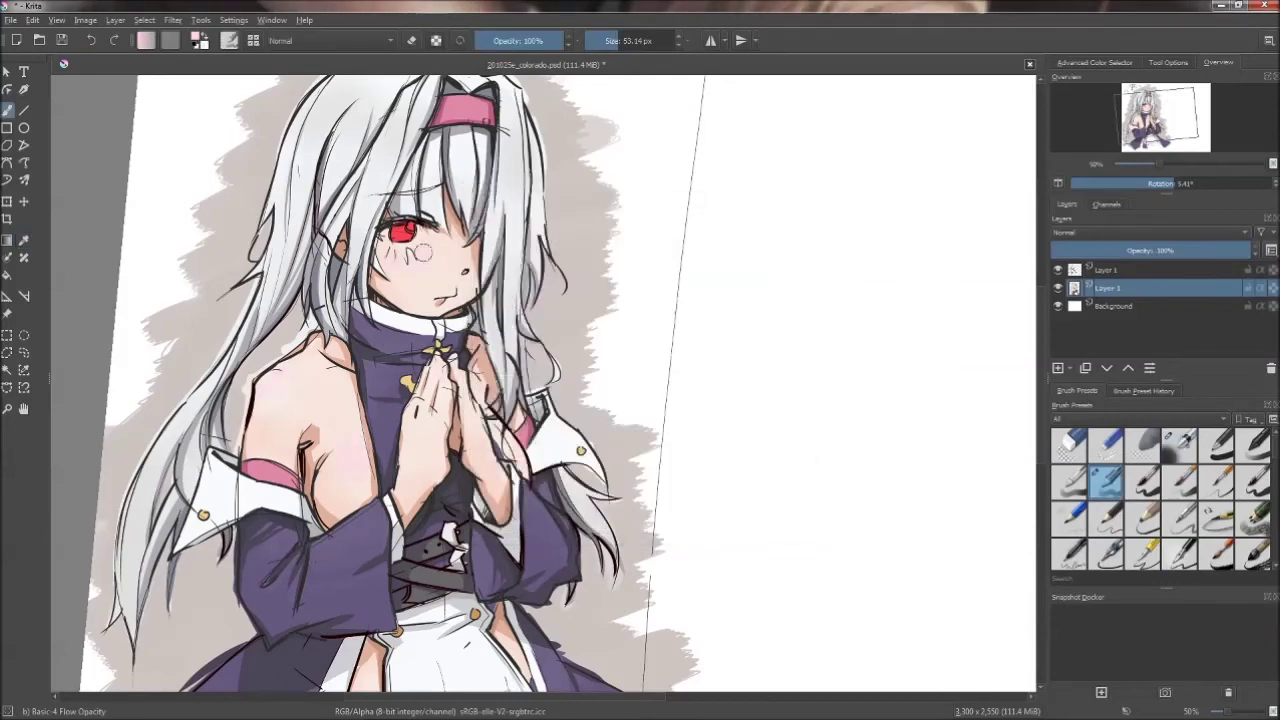
pyautogui.moveTo(182, 188)
pyautogui.mouseDown()
pyautogui.moveTo(240, 330)
pyautogui.moveTo(195, 305)
pyautogui.mouseUp()
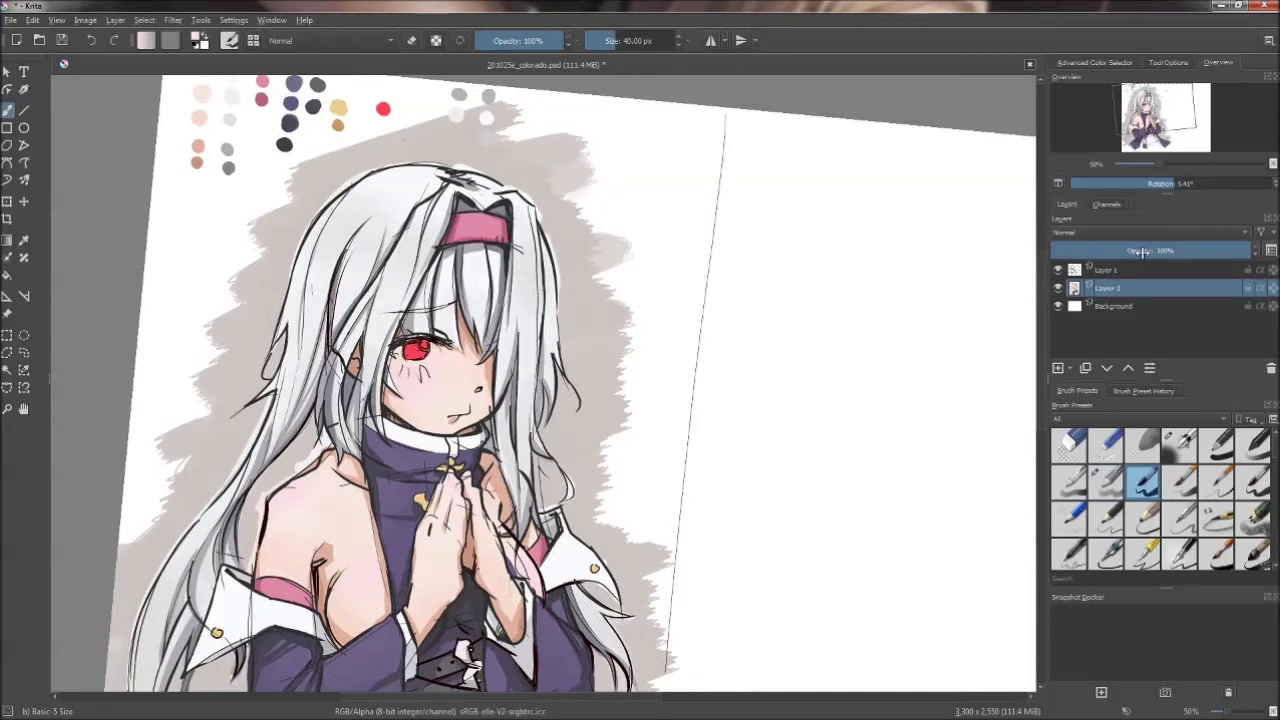
pyautogui.moveTo(805, 345); pyautogui.dragTo(815, 405)
pyautogui.moveTo(840, 335); pyautogui.dragTo(860, 420)
pyautogui.hotkey('ctrl', 'z')
pyautogui.hotkey('ctrl', 'z')
# - Add near-white highlights to the buttons and softly lighten the hair using the Basic-4 Flow Opacity brush at about 34 px
pyautogui.moveTo(475, 355); pyautogui.dragTo(485, 100)
pyautogui.press('b')
pyautogui.keyDown('ctrl'); pyautogui.click(562, 567); pyautogui.keyUp('ctrl')
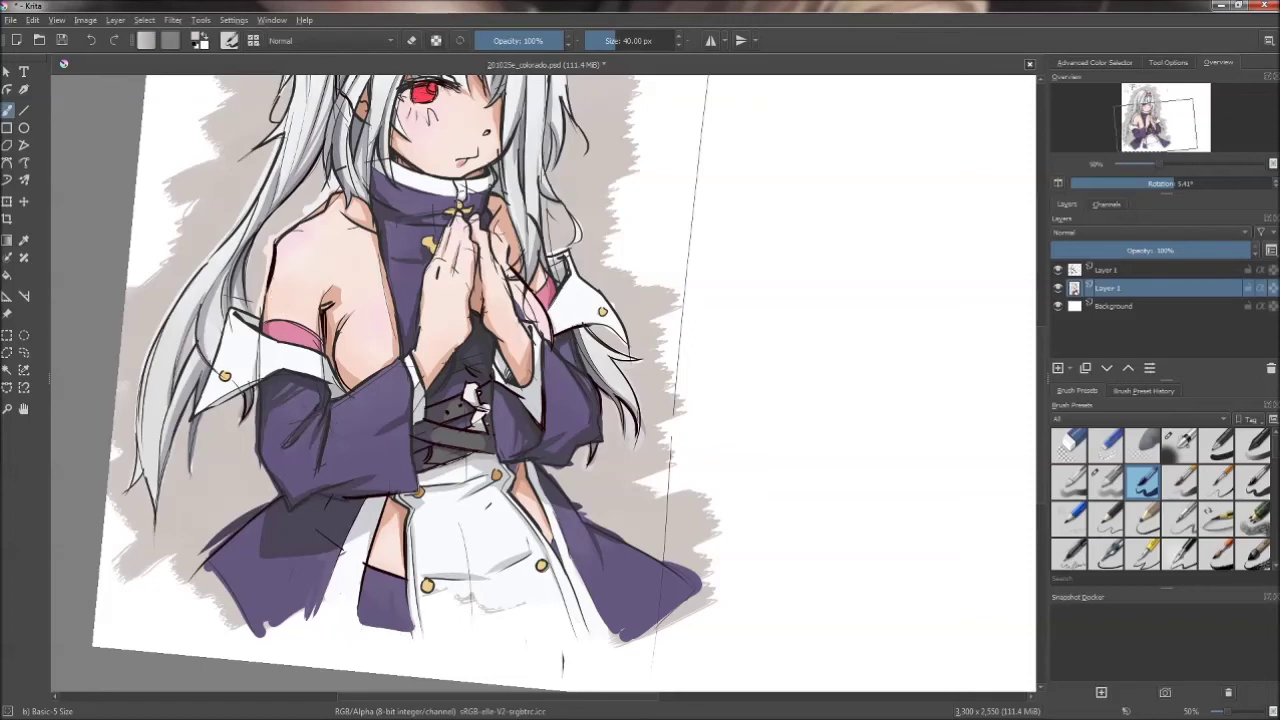
pyautogui.moveTo(568, 60); pyautogui.dragTo(598, 198)
pyautogui.press('/')
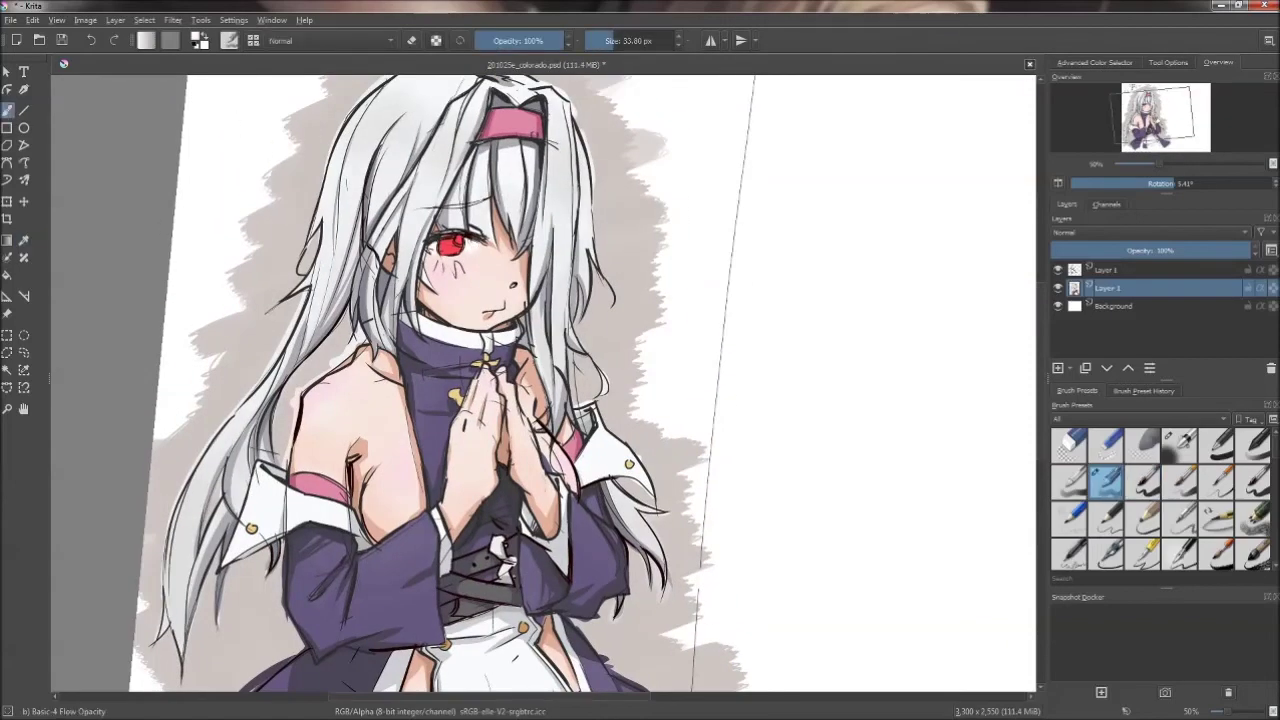
pyautogui.scroll(3, 544, 383)
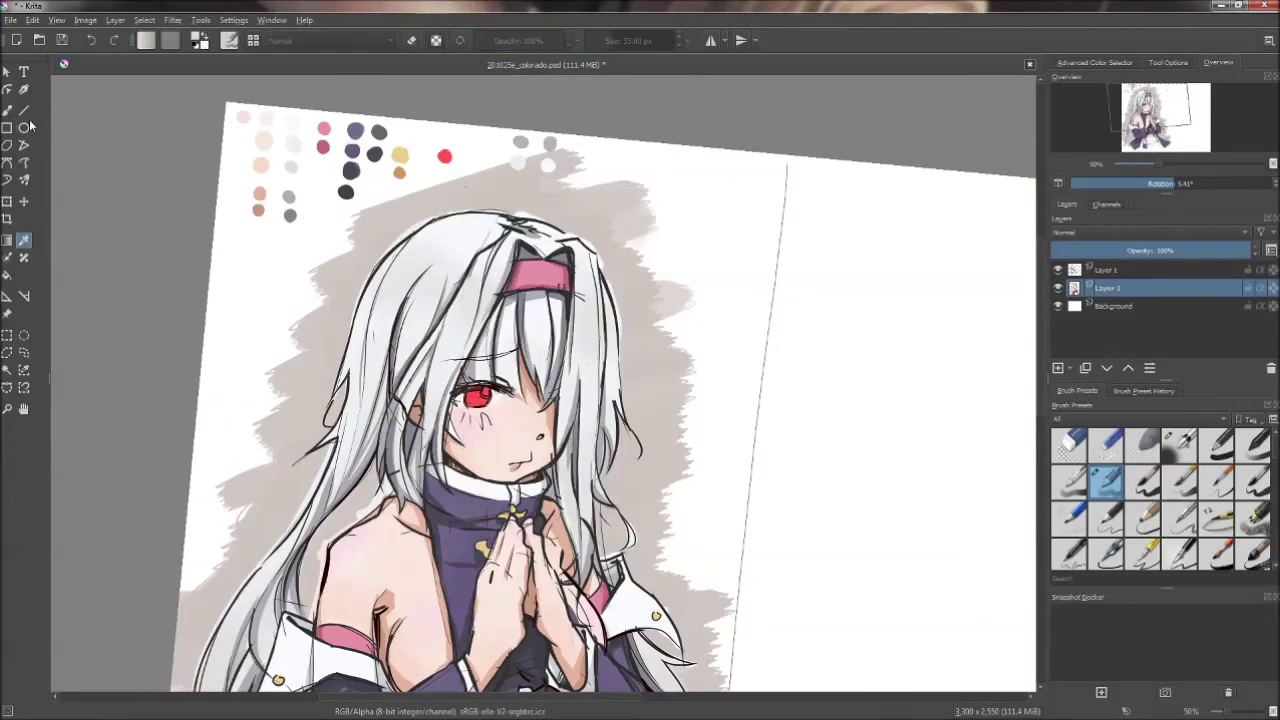
# - Choose a dark red, add its swatch below the bright red and shade the upper iris with it
pyautogui.press('/')
pyautogui.moveTo(308, 139); pyautogui.dragTo(22, 248)
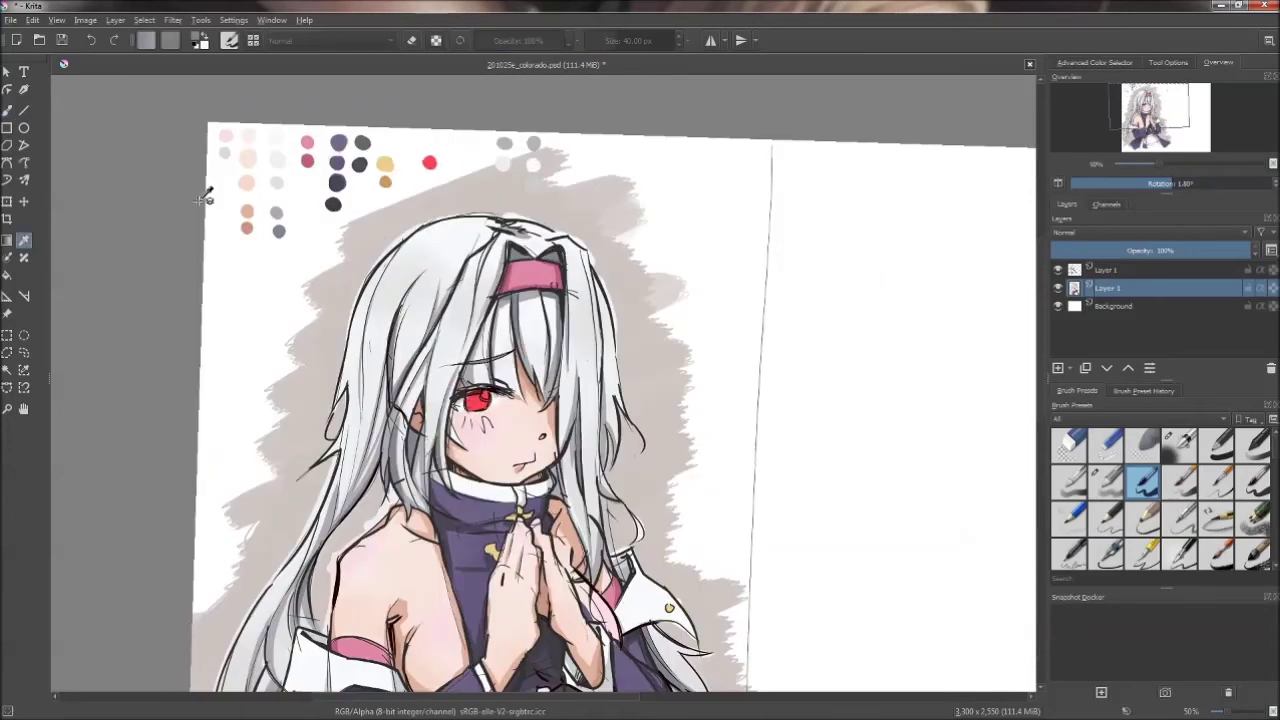
pyautogui.scroll(-2, 544, 383)
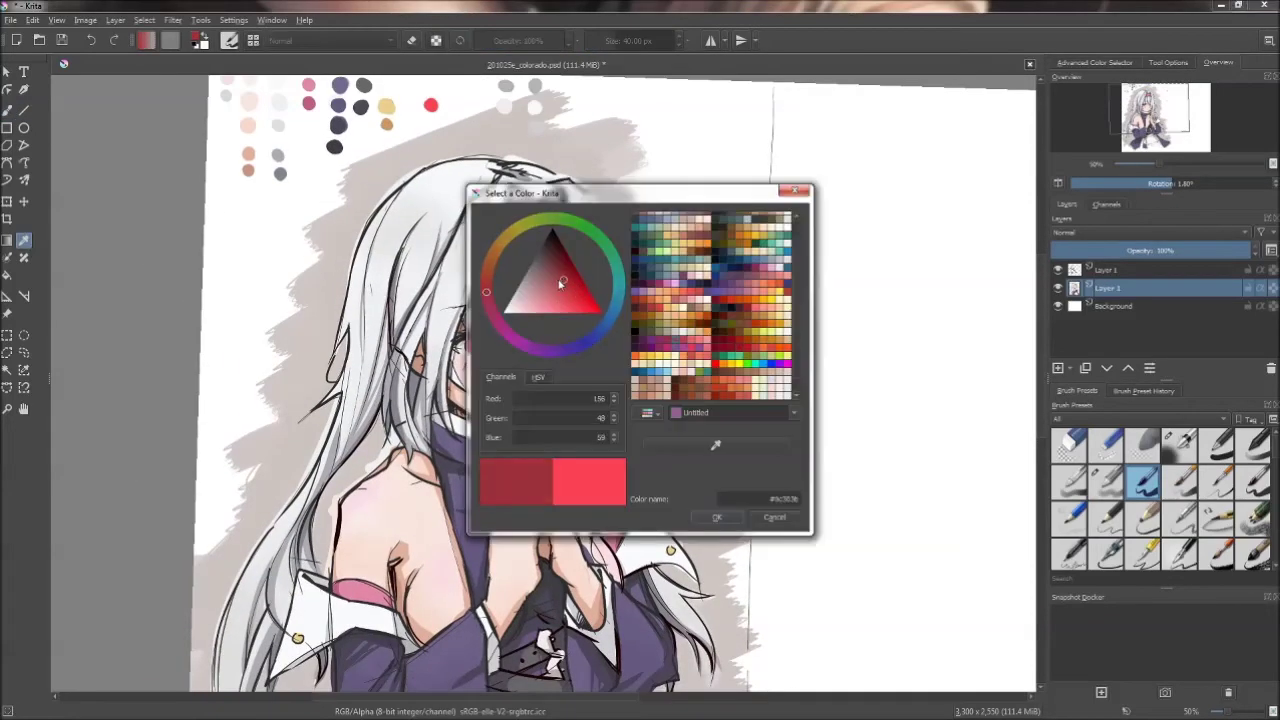
pyautogui.click(433, 118)
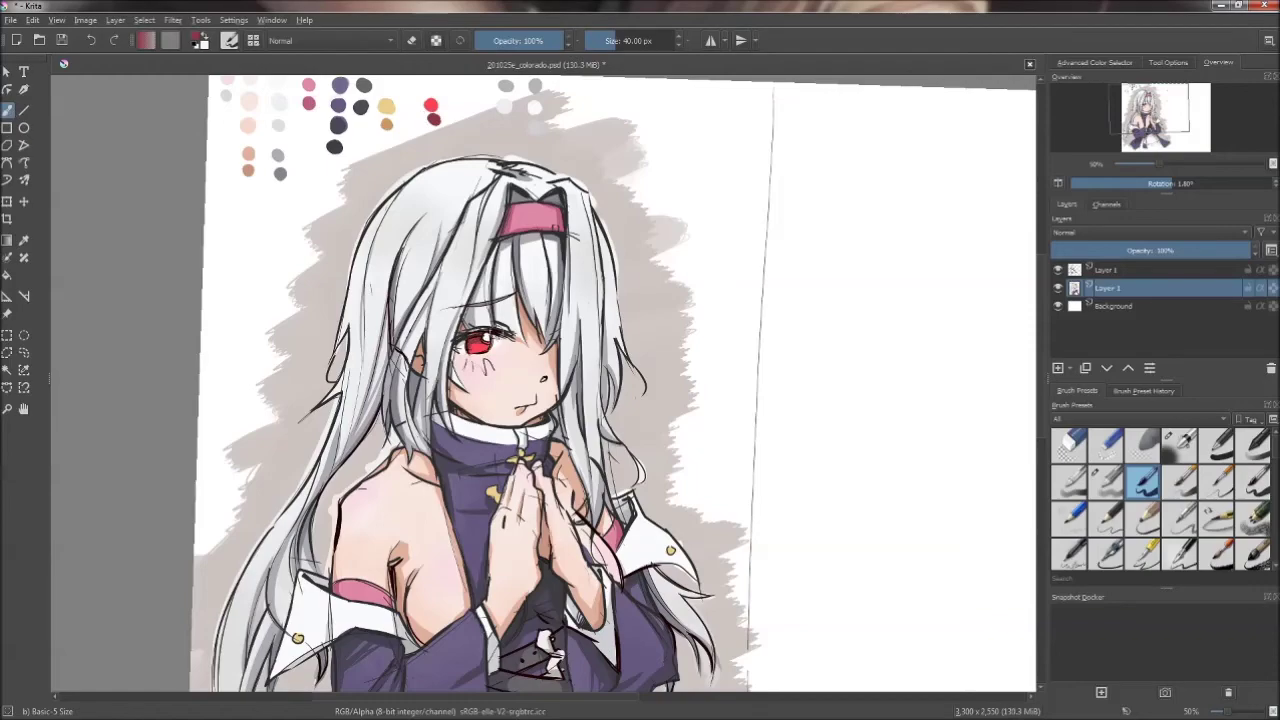
# - Choose a mid grey, add its swatch beside the dark greys and softly paint lighter areas on the belts with Basic-4 Flow Opacity
pyautogui.keyDown('ctrl'); pyautogui.click(411, 572); pyautogui.keyUp('ctrl')
pyautogui.moveTo(544, 383)
pyautogui.mouseDown()
pyautogui.moveTo(517, 229)
pyautogui.moveTo(483, 440)
pyautogui.moveTo(486, 253)
pyautogui.mouseUp()
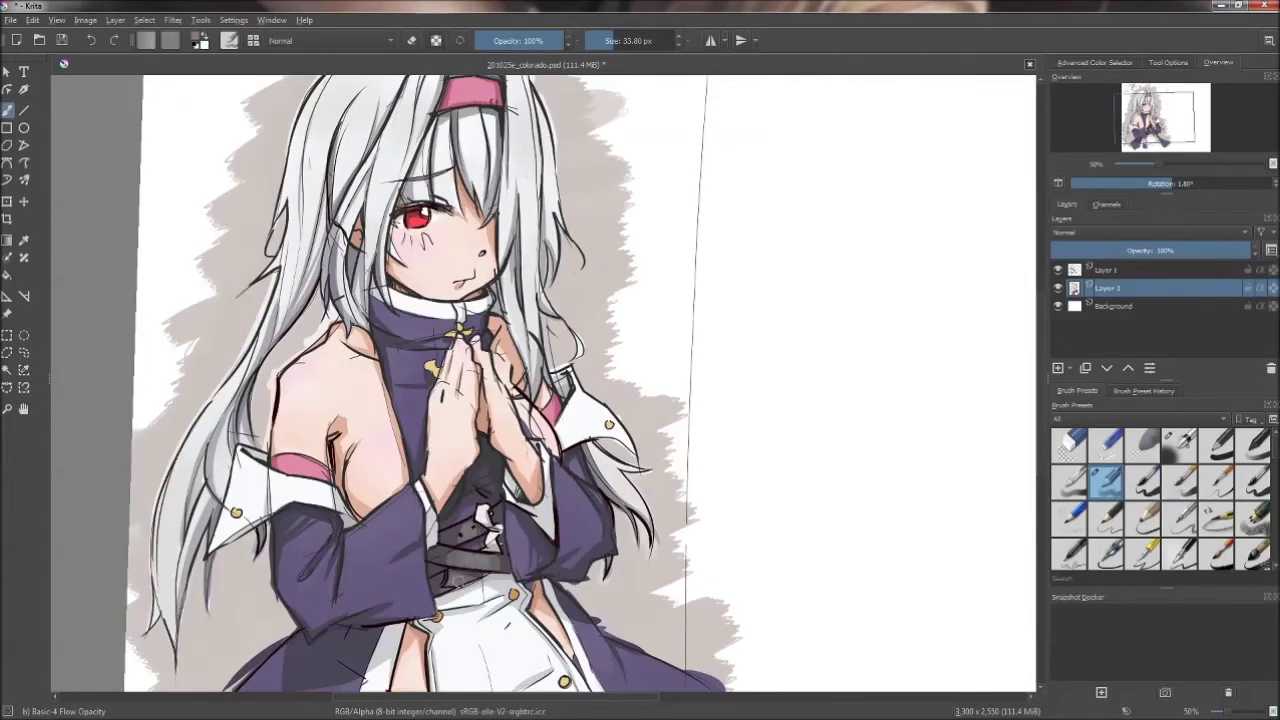
pyautogui.moveTo(697, 330); pyautogui.dragTo(677, 525)
# - Paint near-white highlight streaks on the crown, bangs and long side locks using the Basic-5 Size brush at 40 px
pyautogui.click(1143, 481)
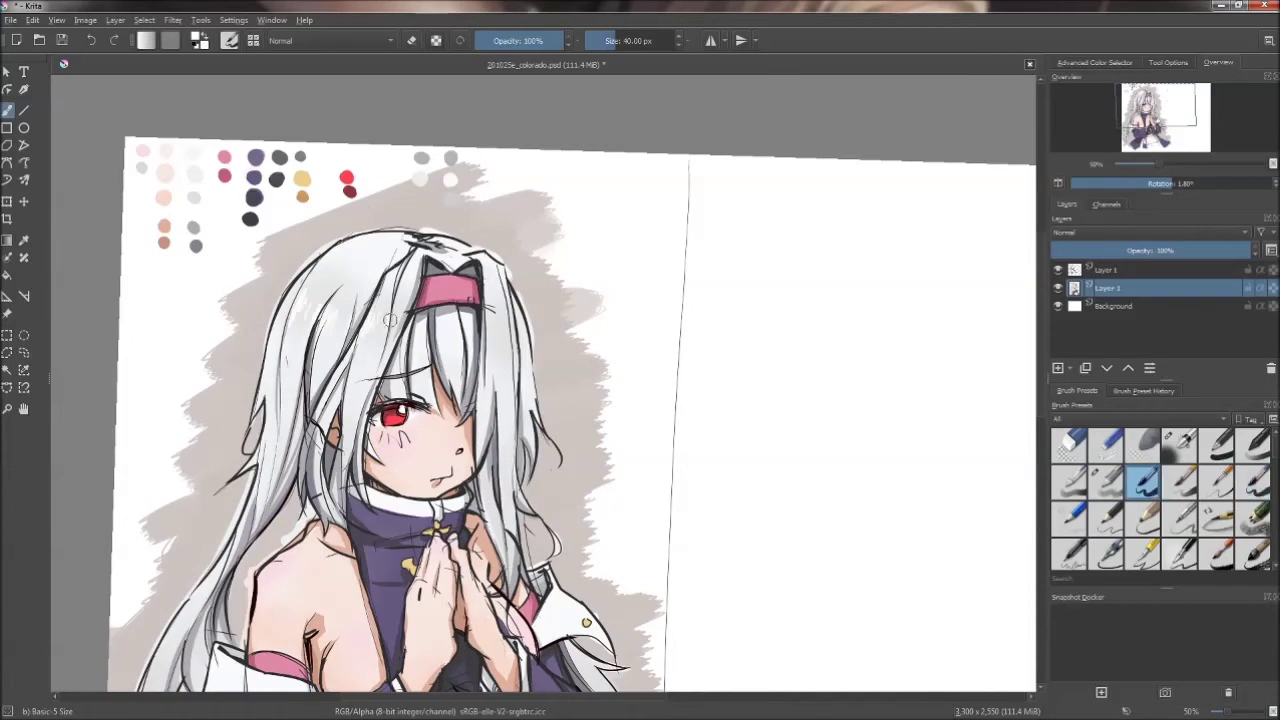
pyautogui.moveTo(525, 388); pyautogui.dragTo(1052, 173)
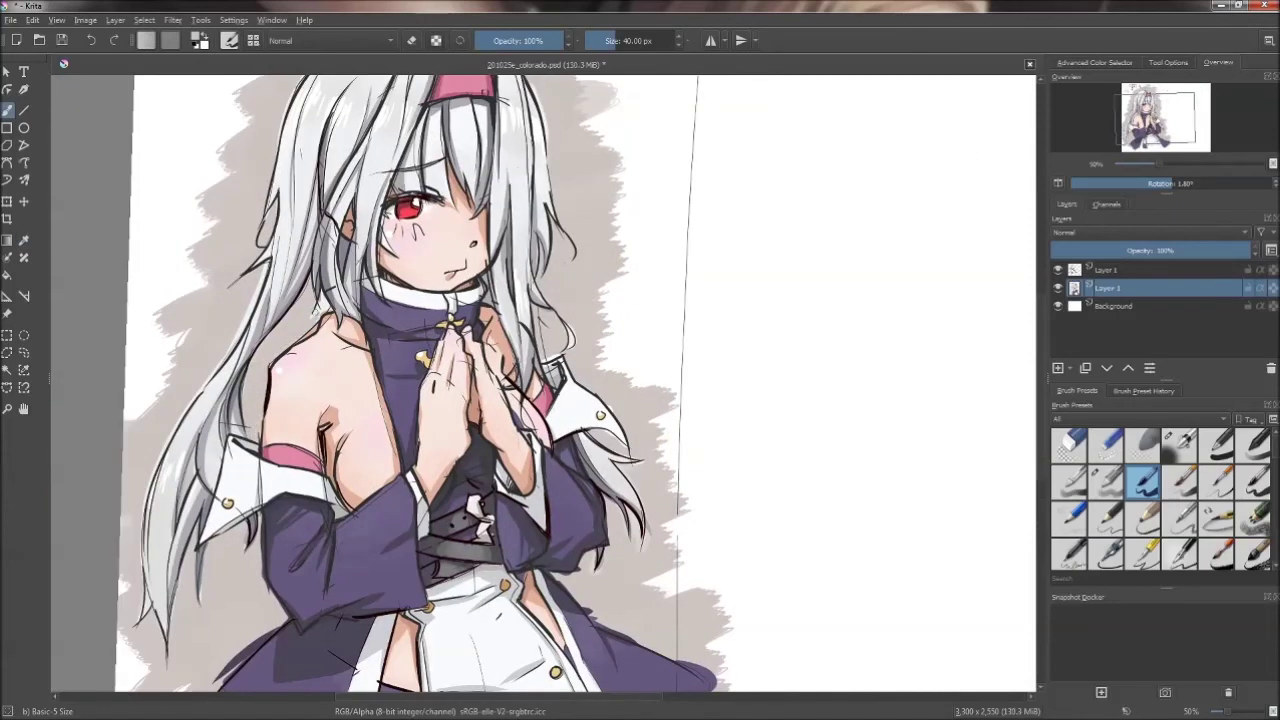
pyautogui.moveTo(632, 525); pyautogui.dragTo(613, 342)
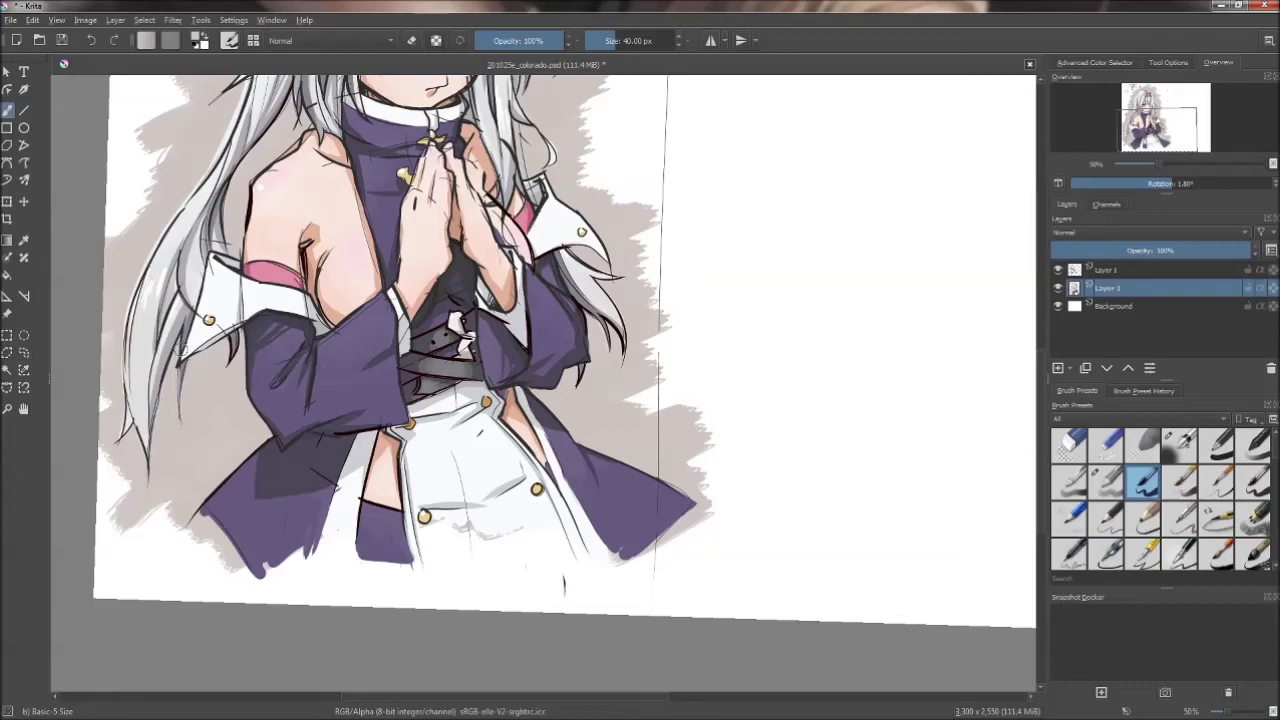
pyautogui.scroll(5, 163, 230)
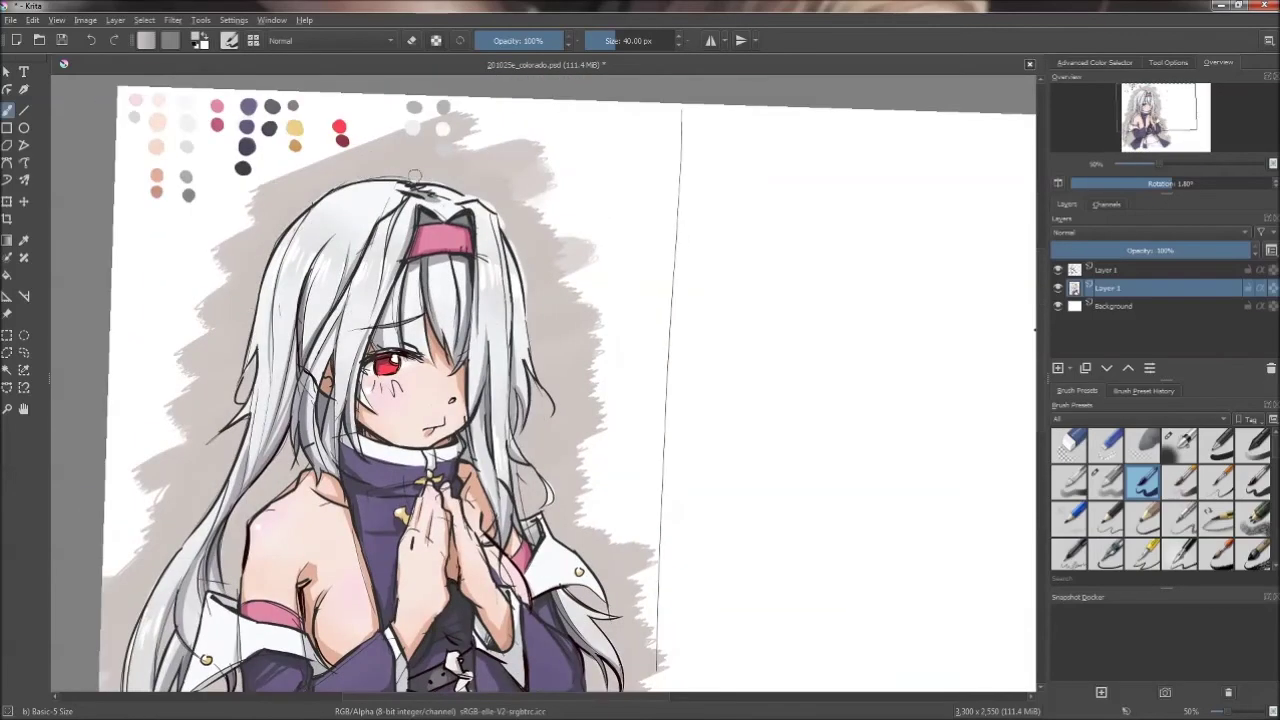
# - Hide the colour layer and tidy the coat and skirt outlines on the sketch layer with the eraser and the basic 10px brush
pyautogui.scroll(-4, 415, 175)
pyautogui.scroll(-3, 1015, 139)
pyautogui.click(1058, 287)
pyautogui.scroll(-2, 600, 350)
pyautogui.click(1069, 443)
pyautogui.click(1105, 270)
pyautogui.moveTo(410, 586); pyautogui.dragTo(482, 228)
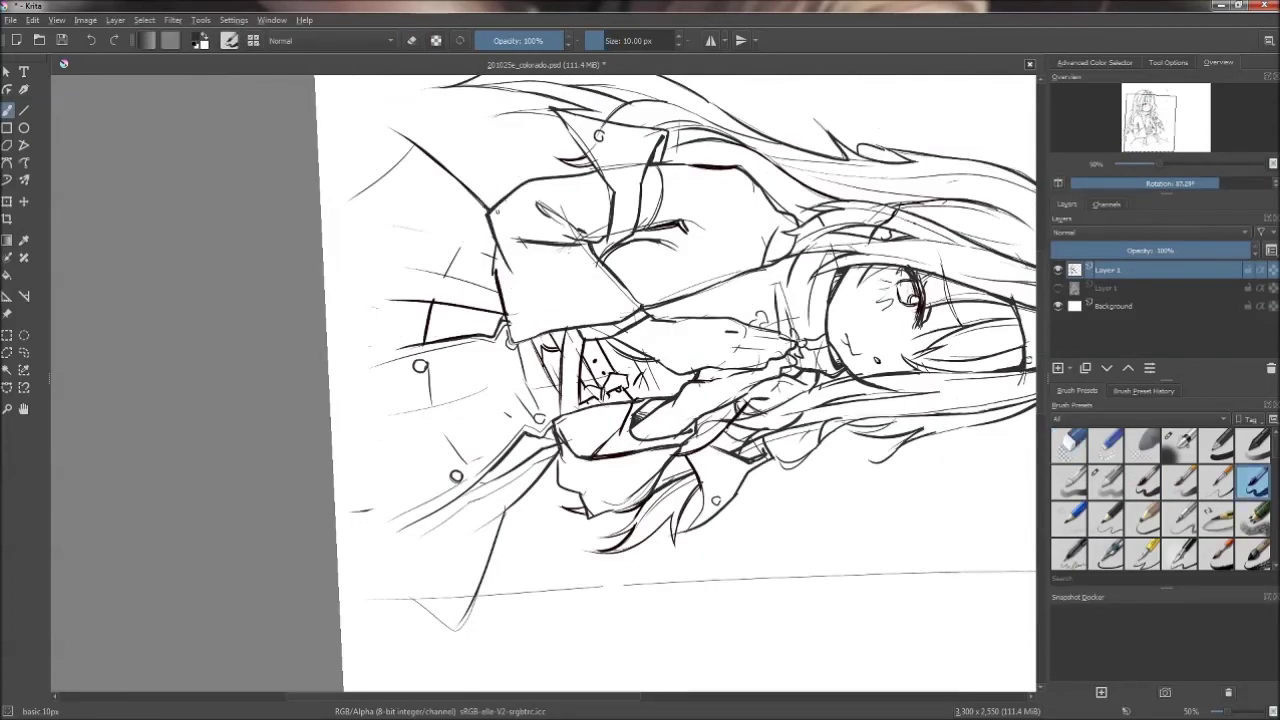
pyautogui.moveTo(482, 236); pyautogui.dragTo(395, 445)
# - Show the colour layer again and put the palette swatches on a separate layer named colors
pyautogui.click(1058, 287)
pyautogui.click(1110, 287)
pyautogui.scroll(3, 600, 380)
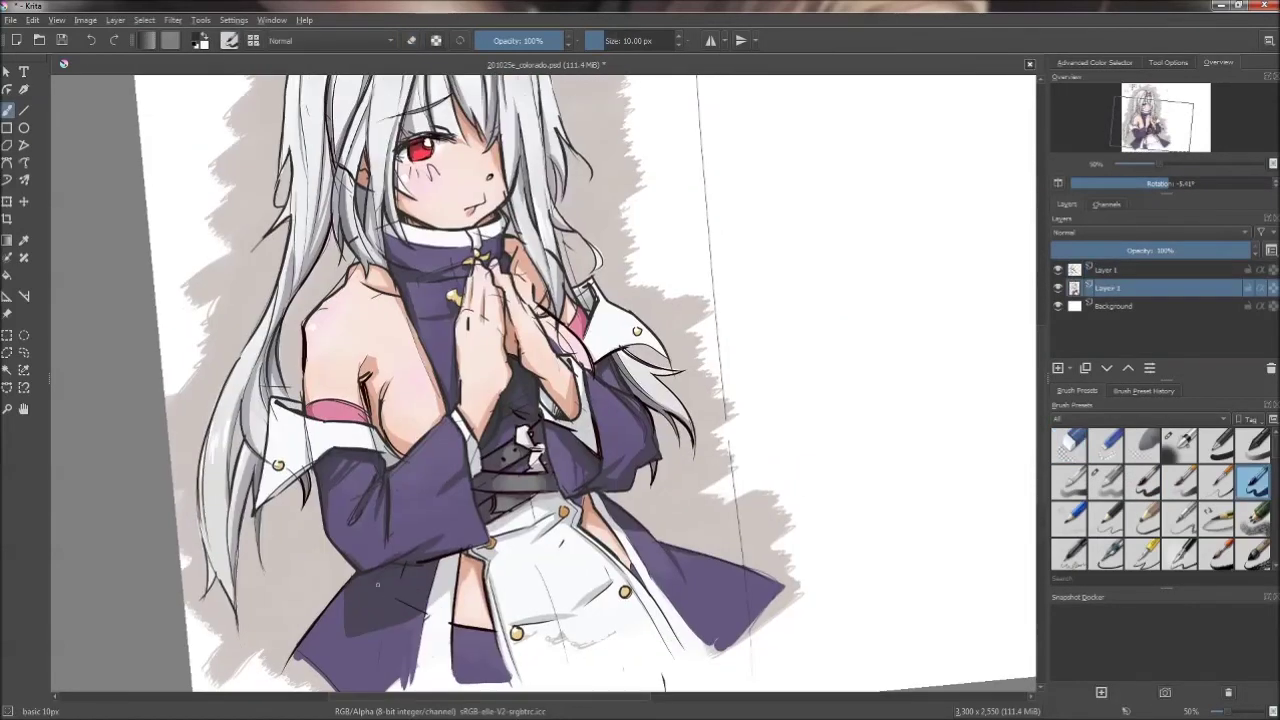
pyautogui.click(1143, 482)
pyautogui.moveTo(328, 676); pyautogui.dragTo(396, 457)
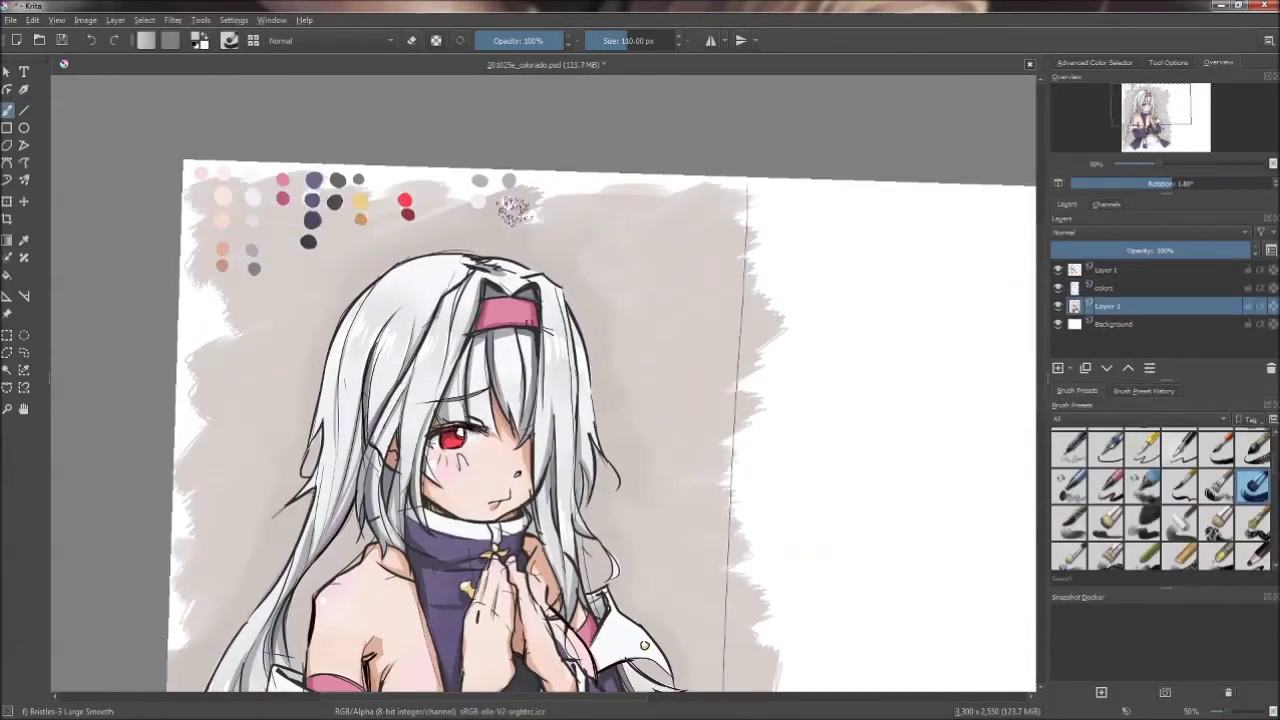
# - Extend and blend the background with lighter and darker beige greys using the Bristles-3 Large Smooth brush at 110 px
pyautogui.moveTo(513, 210); pyautogui.dragTo(236, 450)
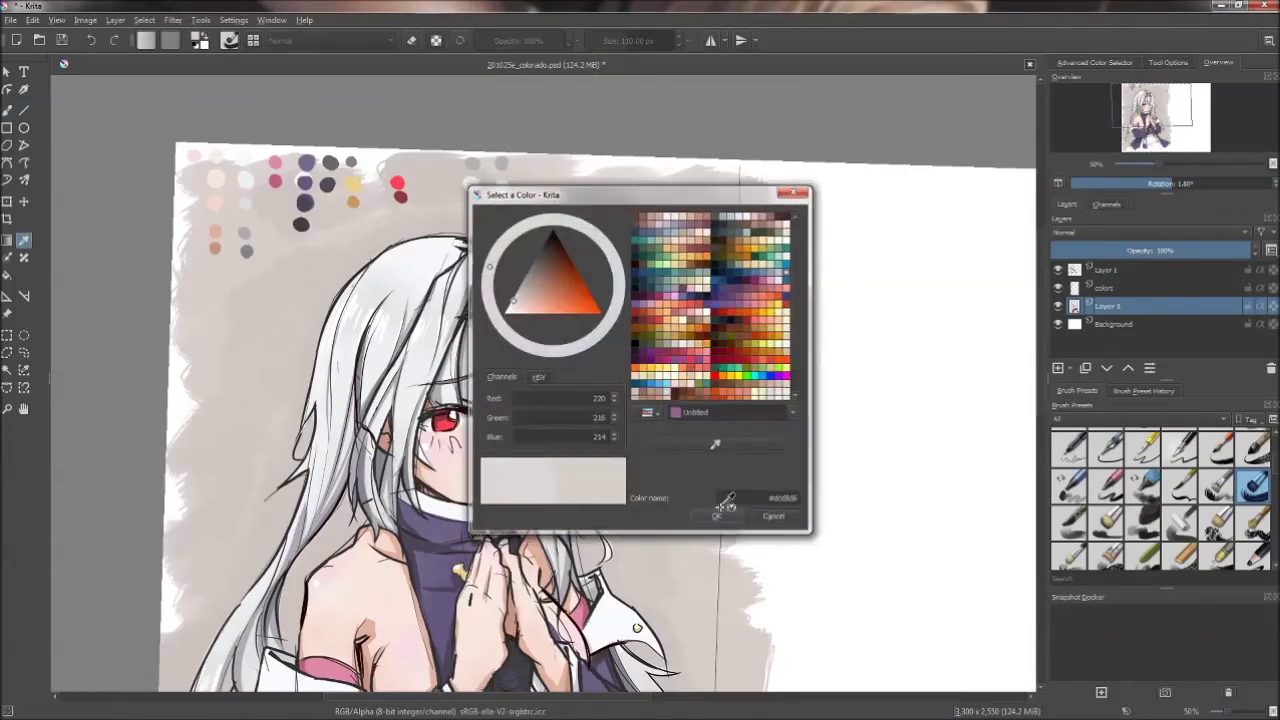
pyautogui.moveTo(637, 627); pyautogui.dragTo(543, 266)
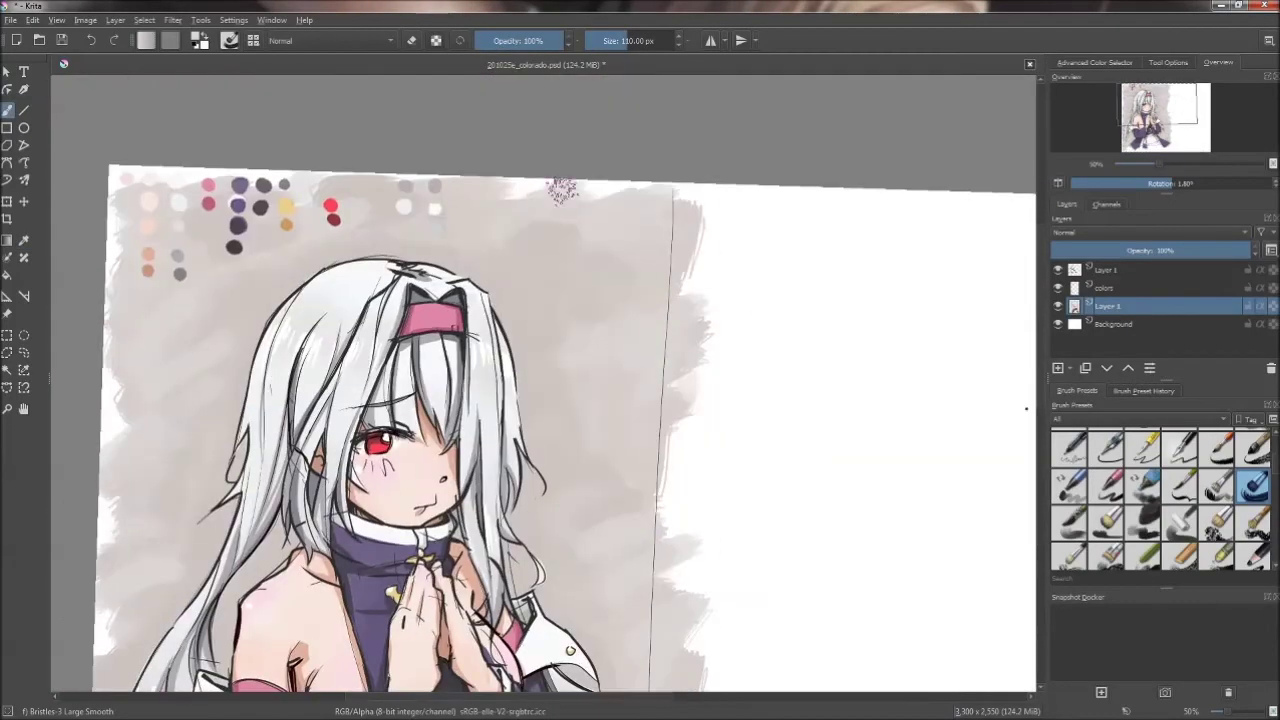
pyautogui.moveTo(183, 251); pyautogui.dragTo(78, 143)
pyautogui.moveTo(634, 340); pyautogui.dragTo(86, 194)
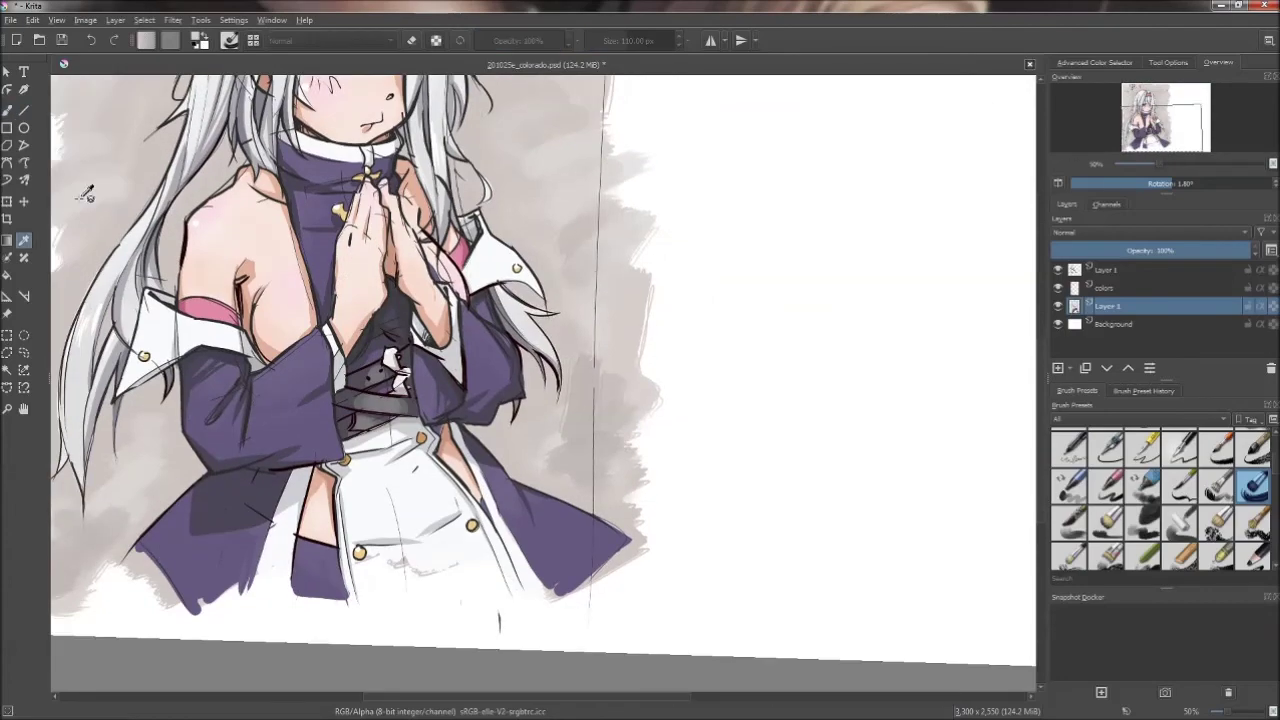
pyautogui.moveTo(514, 451)
pyautogui.mouseDown()
pyautogui.moveTo(600, 322)
pyautogui.moveTo(551, 614)
pyautogui.moveTo(937, 377)
pyautogui.mouseUp()
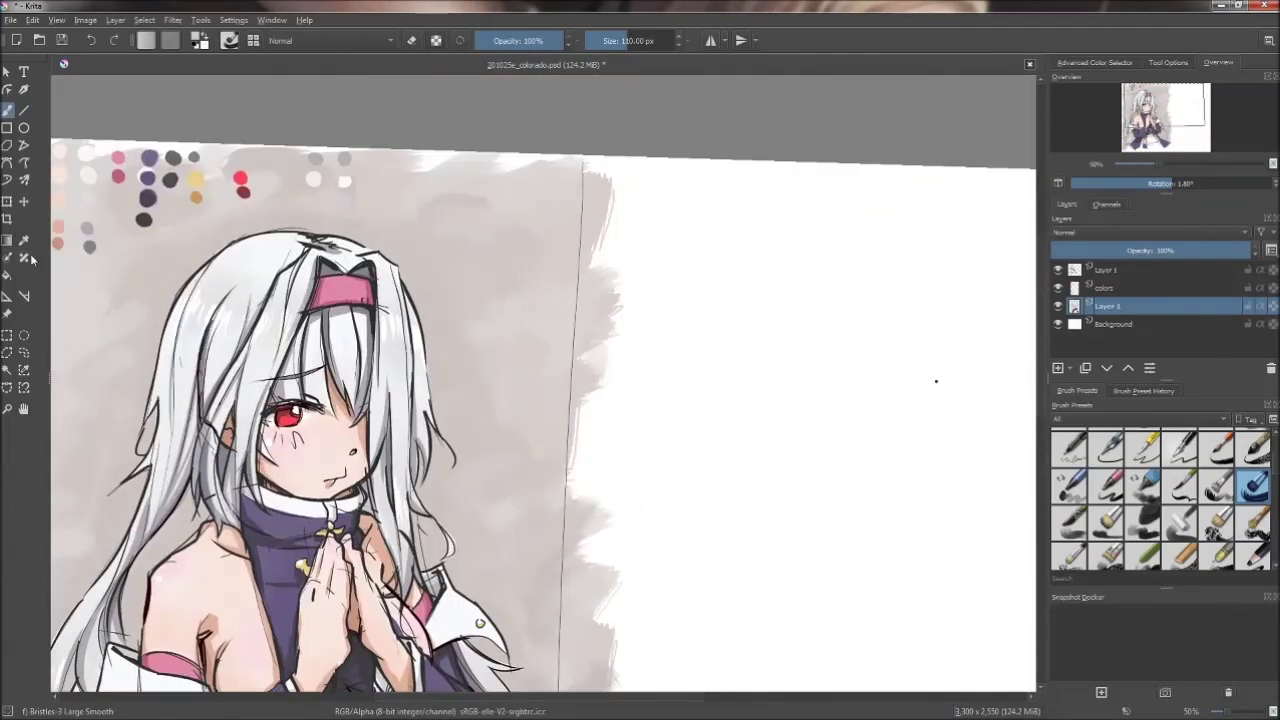
# - Rename the line and paint layers lineart and color, and clean up the eye's line work with the 50 px eraser
pyautogui.click(1163, 118)
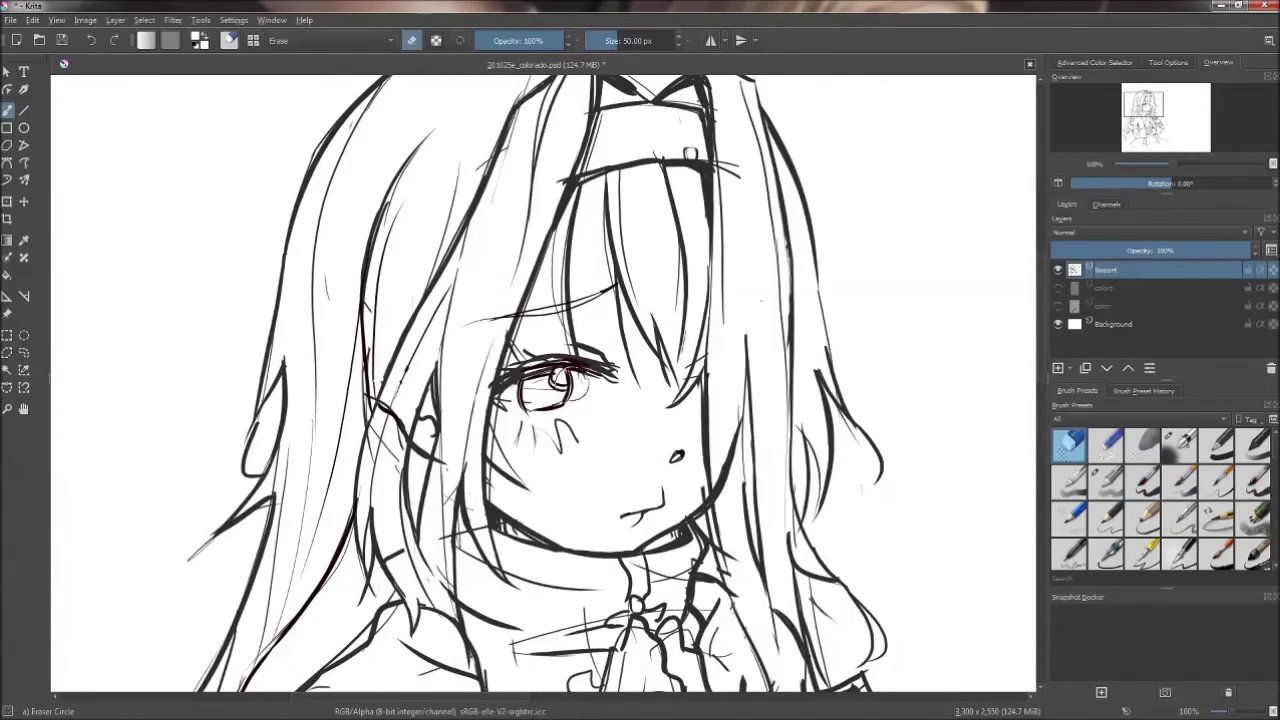
pyautogui.press('/')
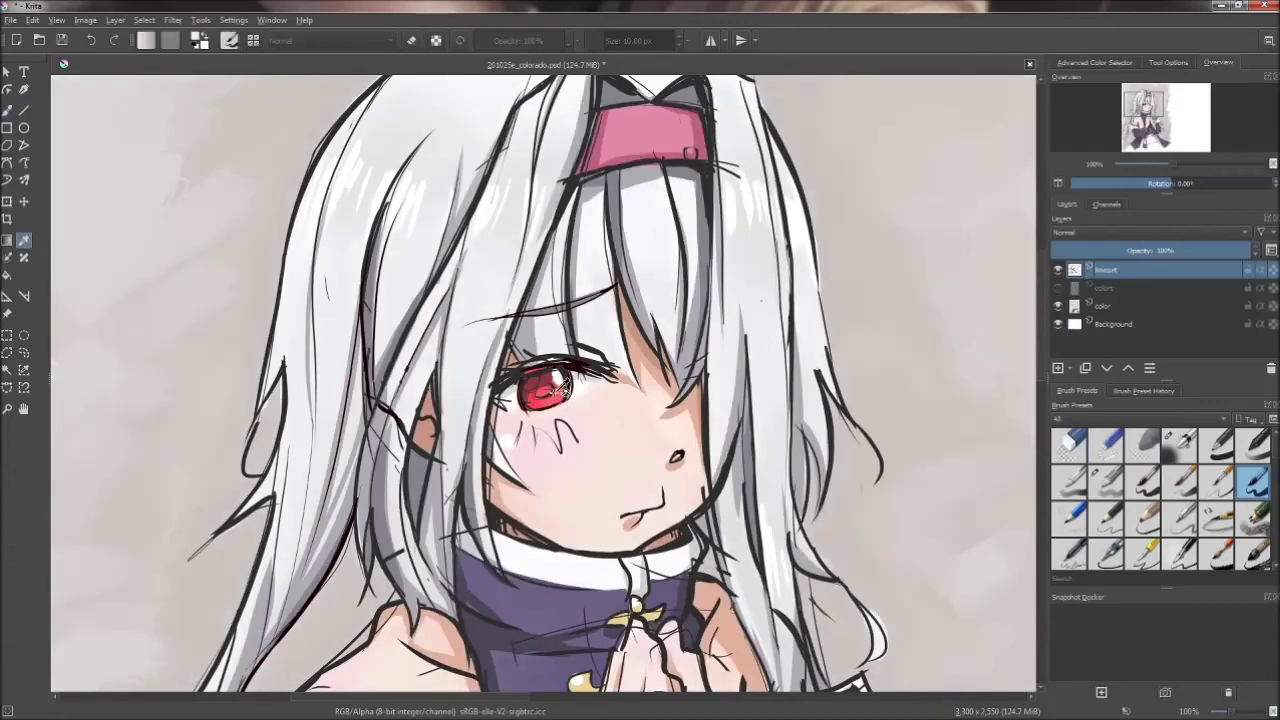
# - On the color layer, sample the iris reds and paint a dark red curved pupil shape inside the iris
pyautogui.click(545, 388)
pyautogui.press('pagedown')
pyautogui.press('/')
pyautogui.press('/')
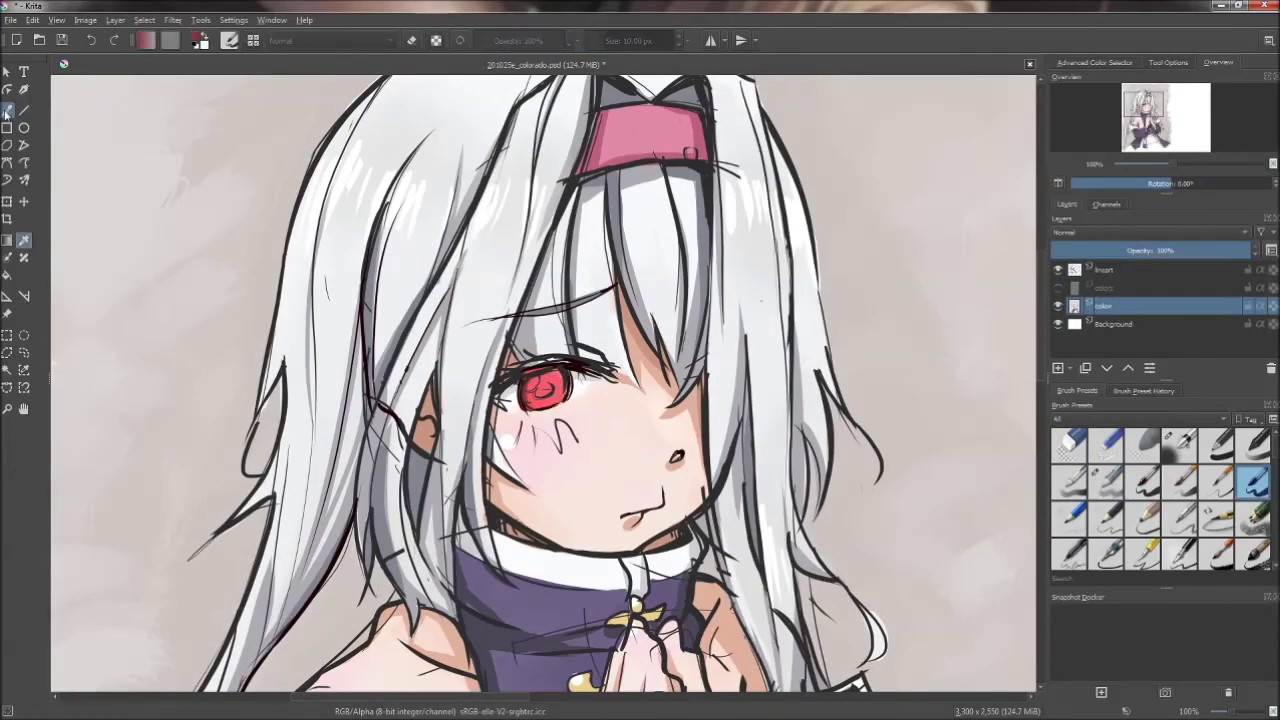
pyautogui.moveTo(538, 384); pyautogui.dragTo(562, 392)
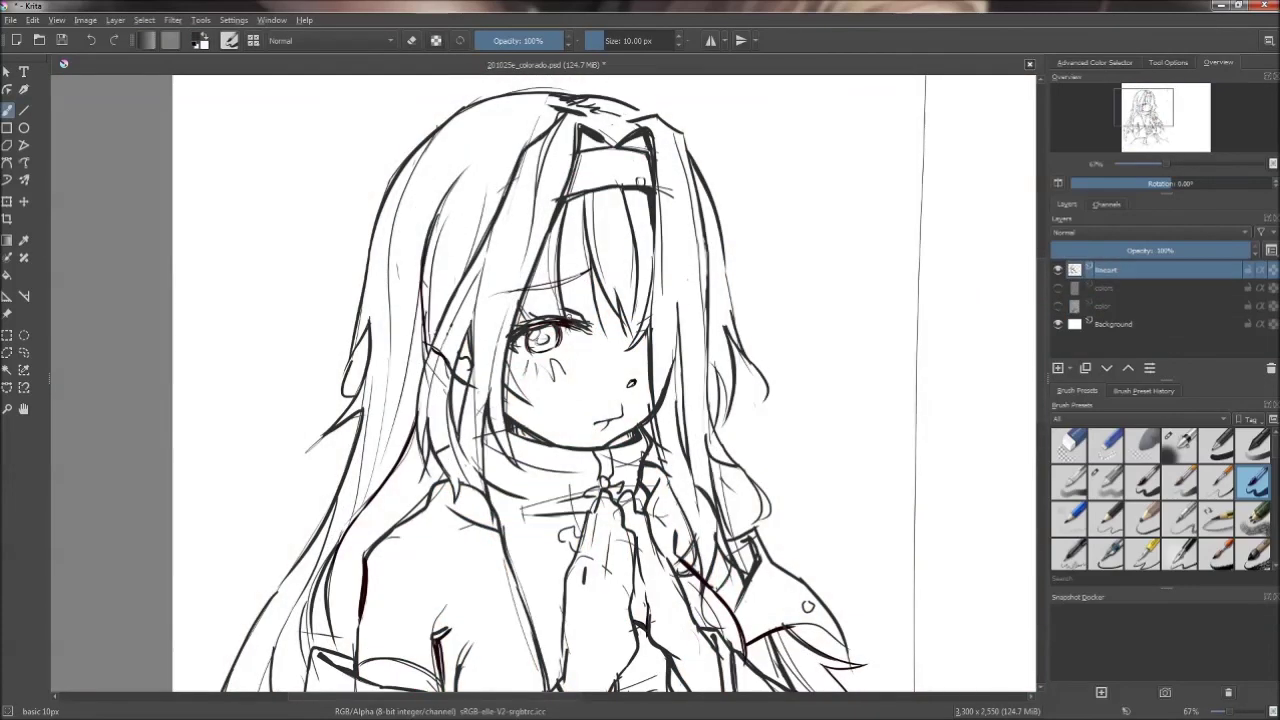
# - On the lineart layer, refine the upper eyelid, lashes and iris outline with the basic 10px brush and the eraser
pyautogui.press('/')
pyautogui.moveTo(508, 318); pyautogui.dragTo(530, 344)
pyautogui.press('/')
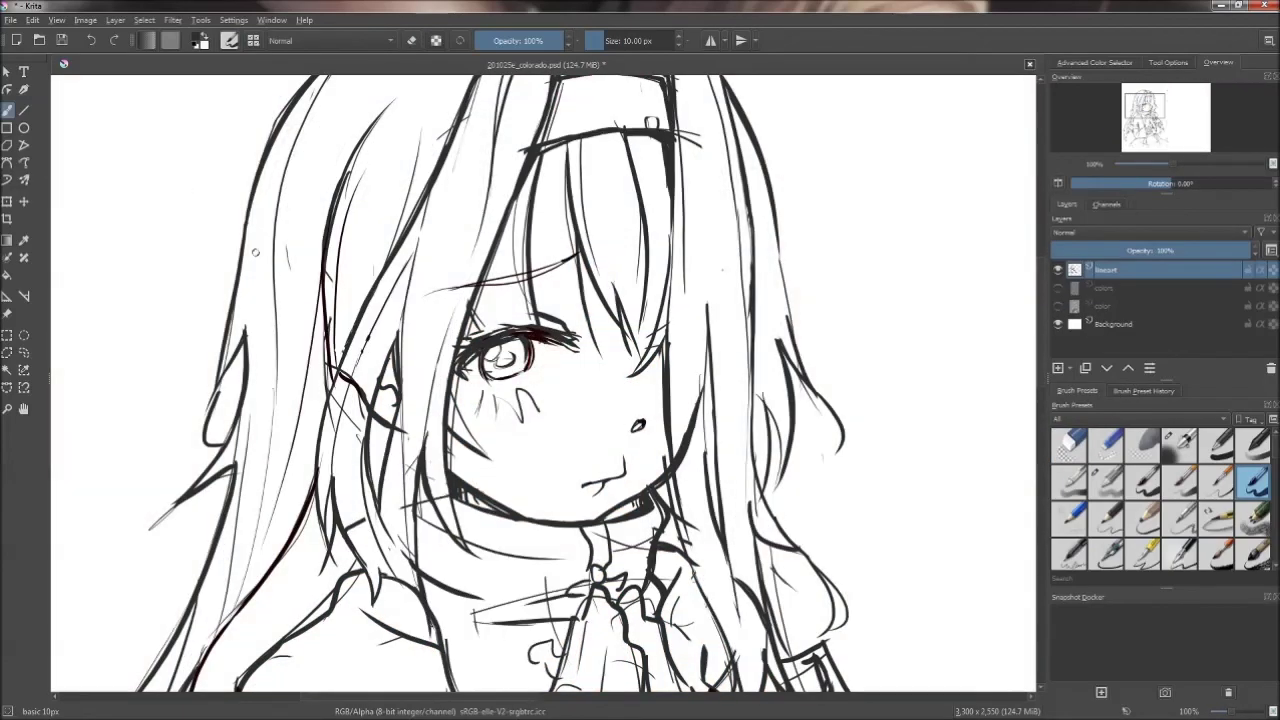
pyautogui.press('/')
pyautogui.press('/')
pyautogui.moveTo(546, 342)
pyautogui.mouseDown()
pyautogui.moveTo(560, 348)
pyautogui.moveTo(524, 352)
pyautogui.mouseUp()
pyautogui.press('/')
pyautogui.press('/')
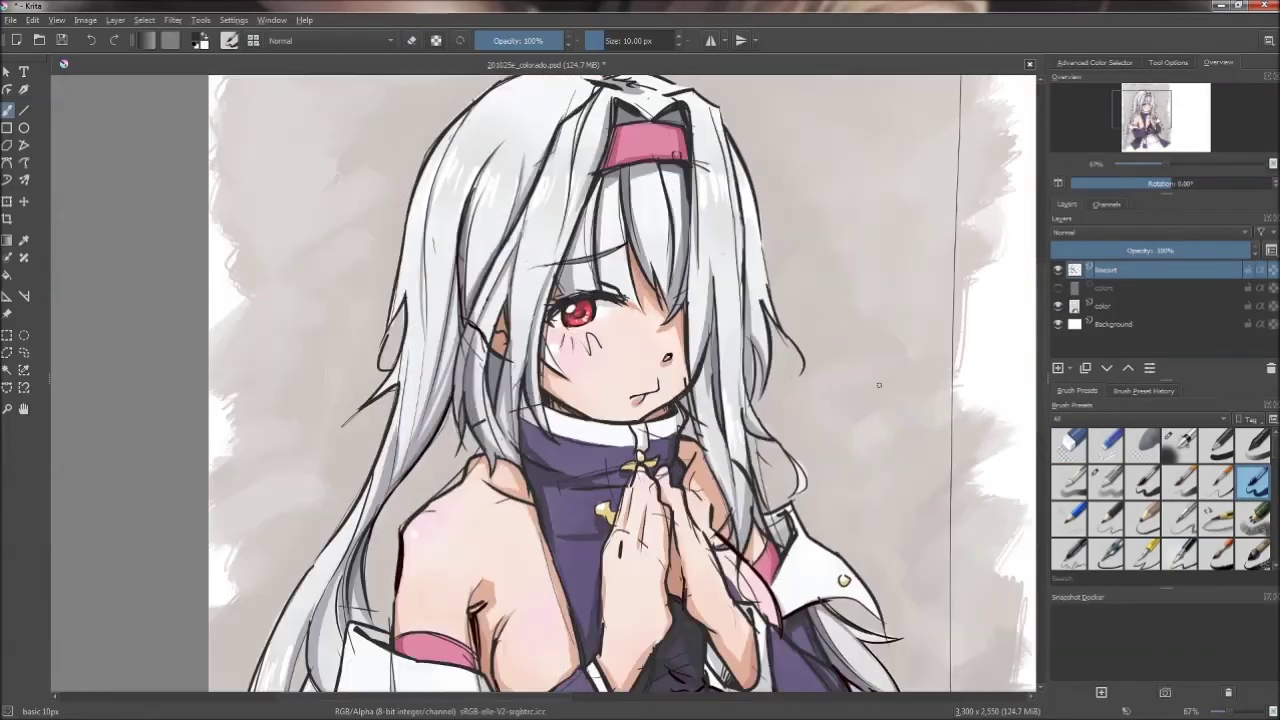
pyautogui.press('/')
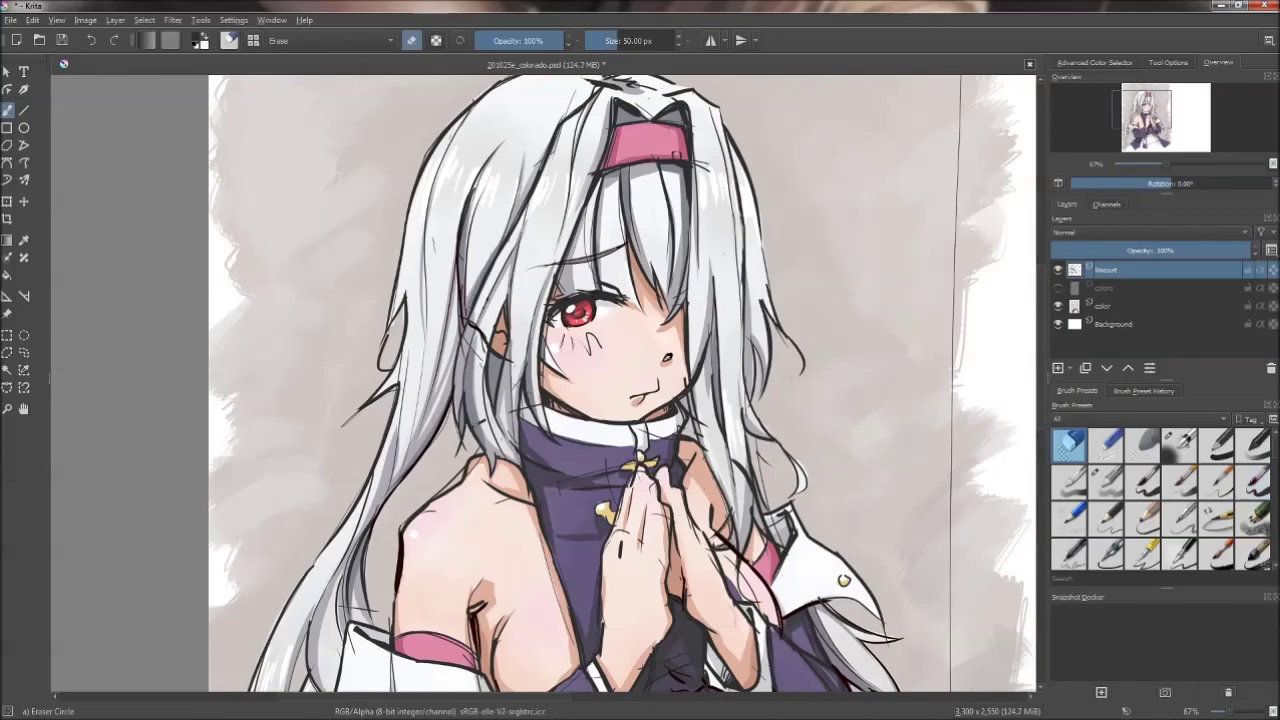